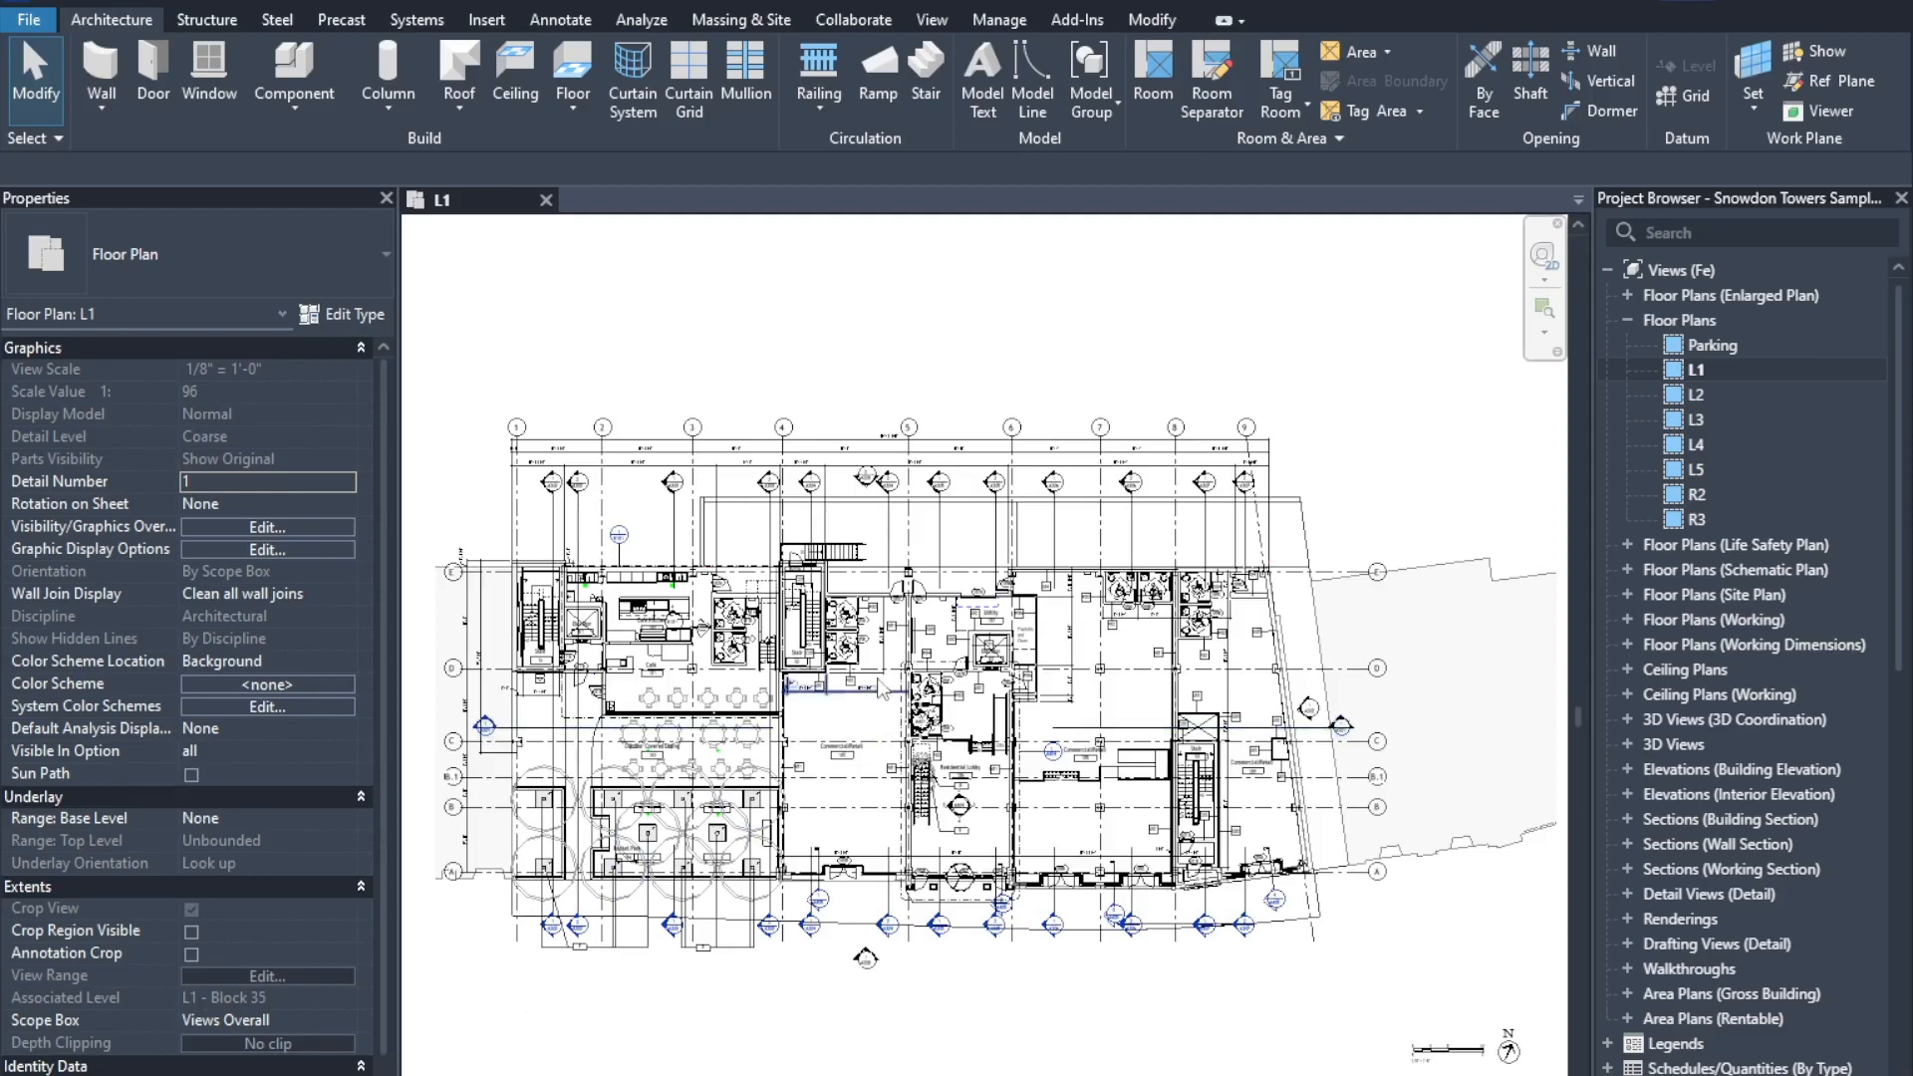
# Step: Switch the drawing canvas theme to dark and back to light
pyautogui.click(932, 20)
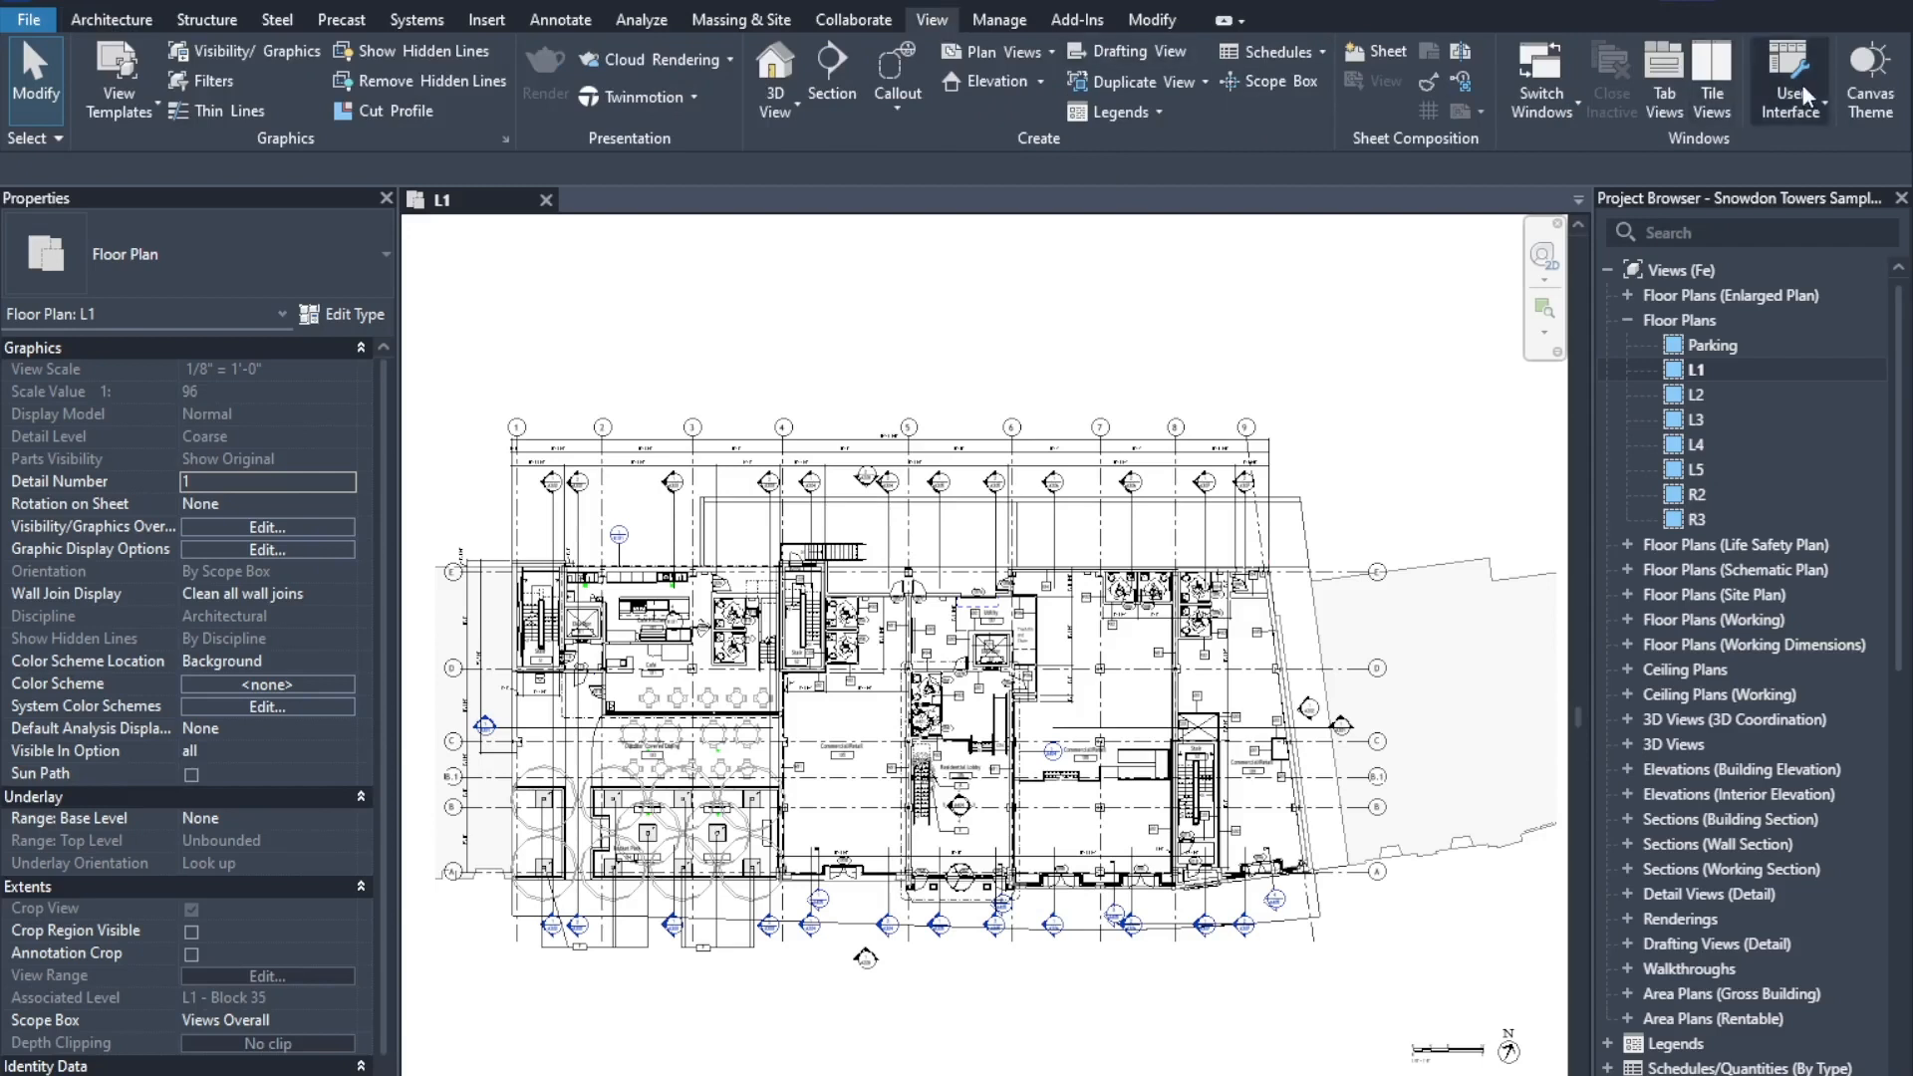
pyautogui.click(1855, 96)
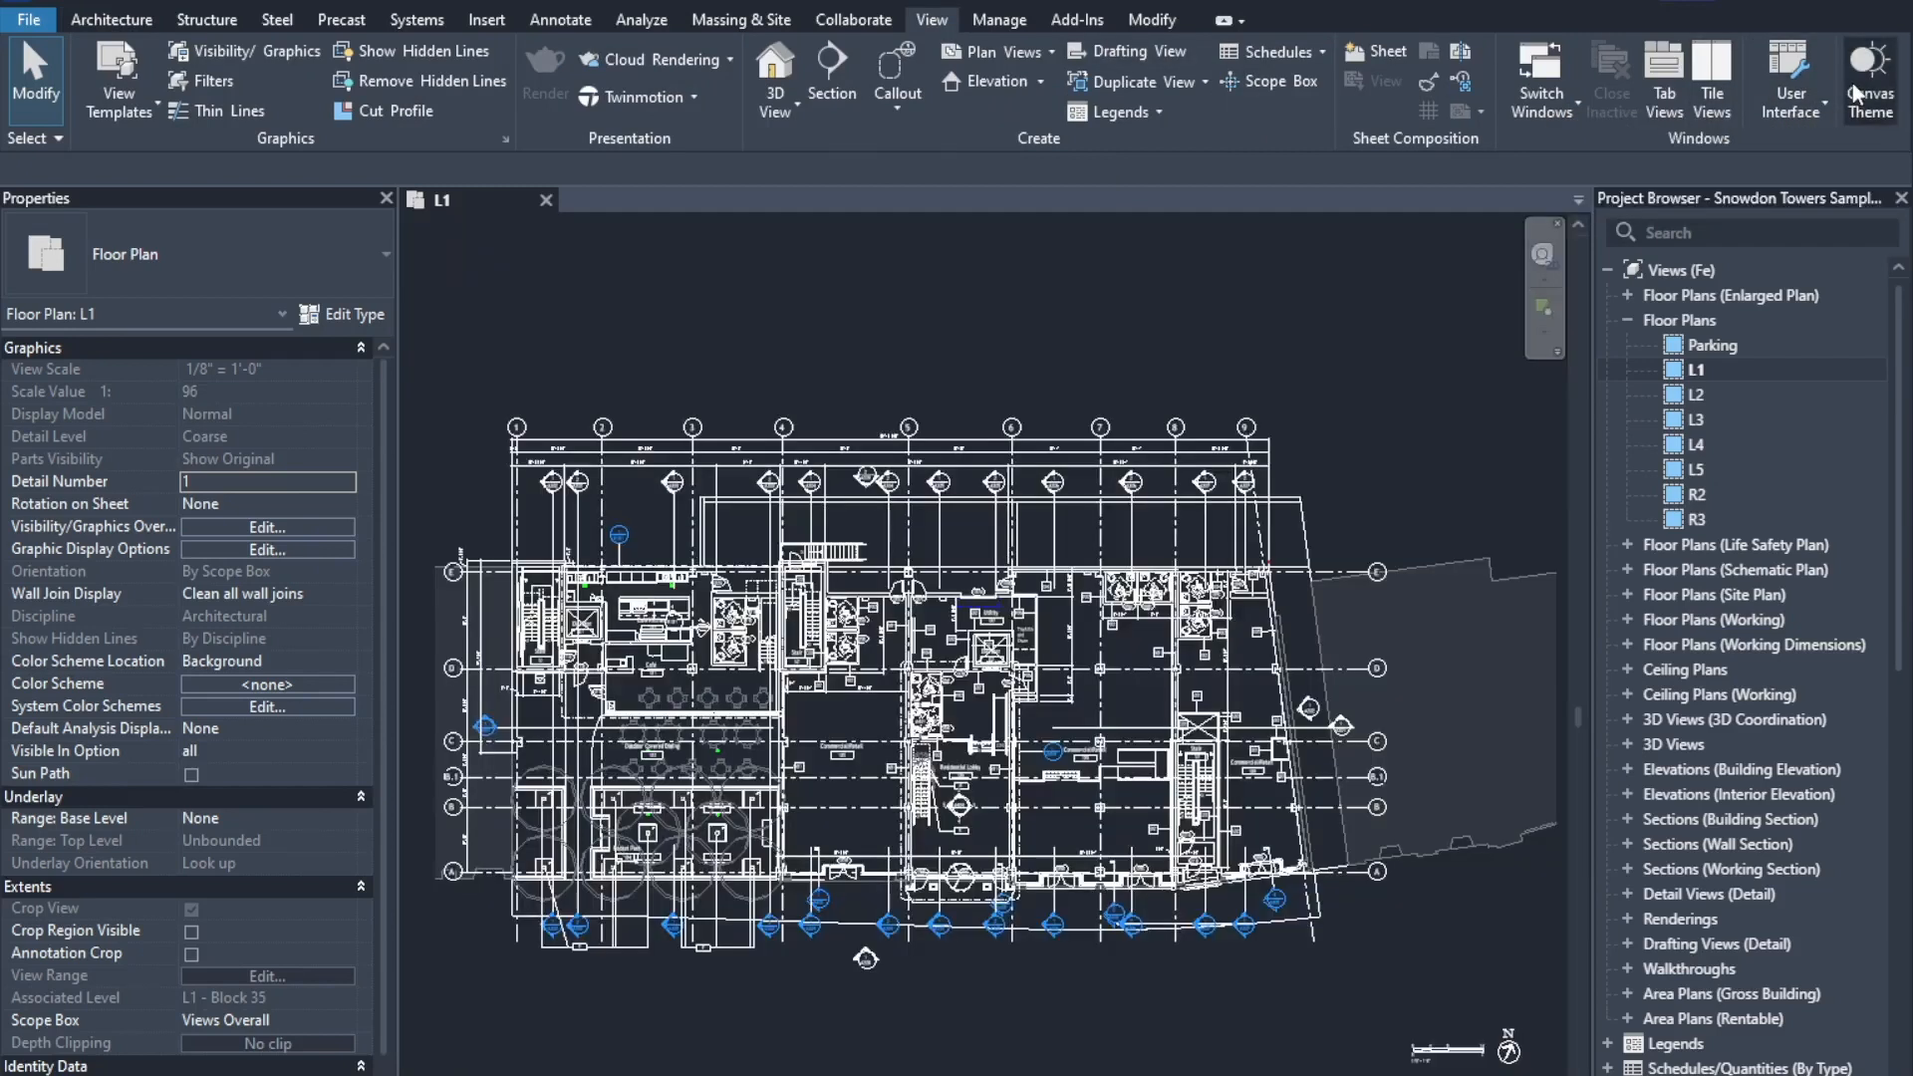
pyautogui.click(1855, 96)
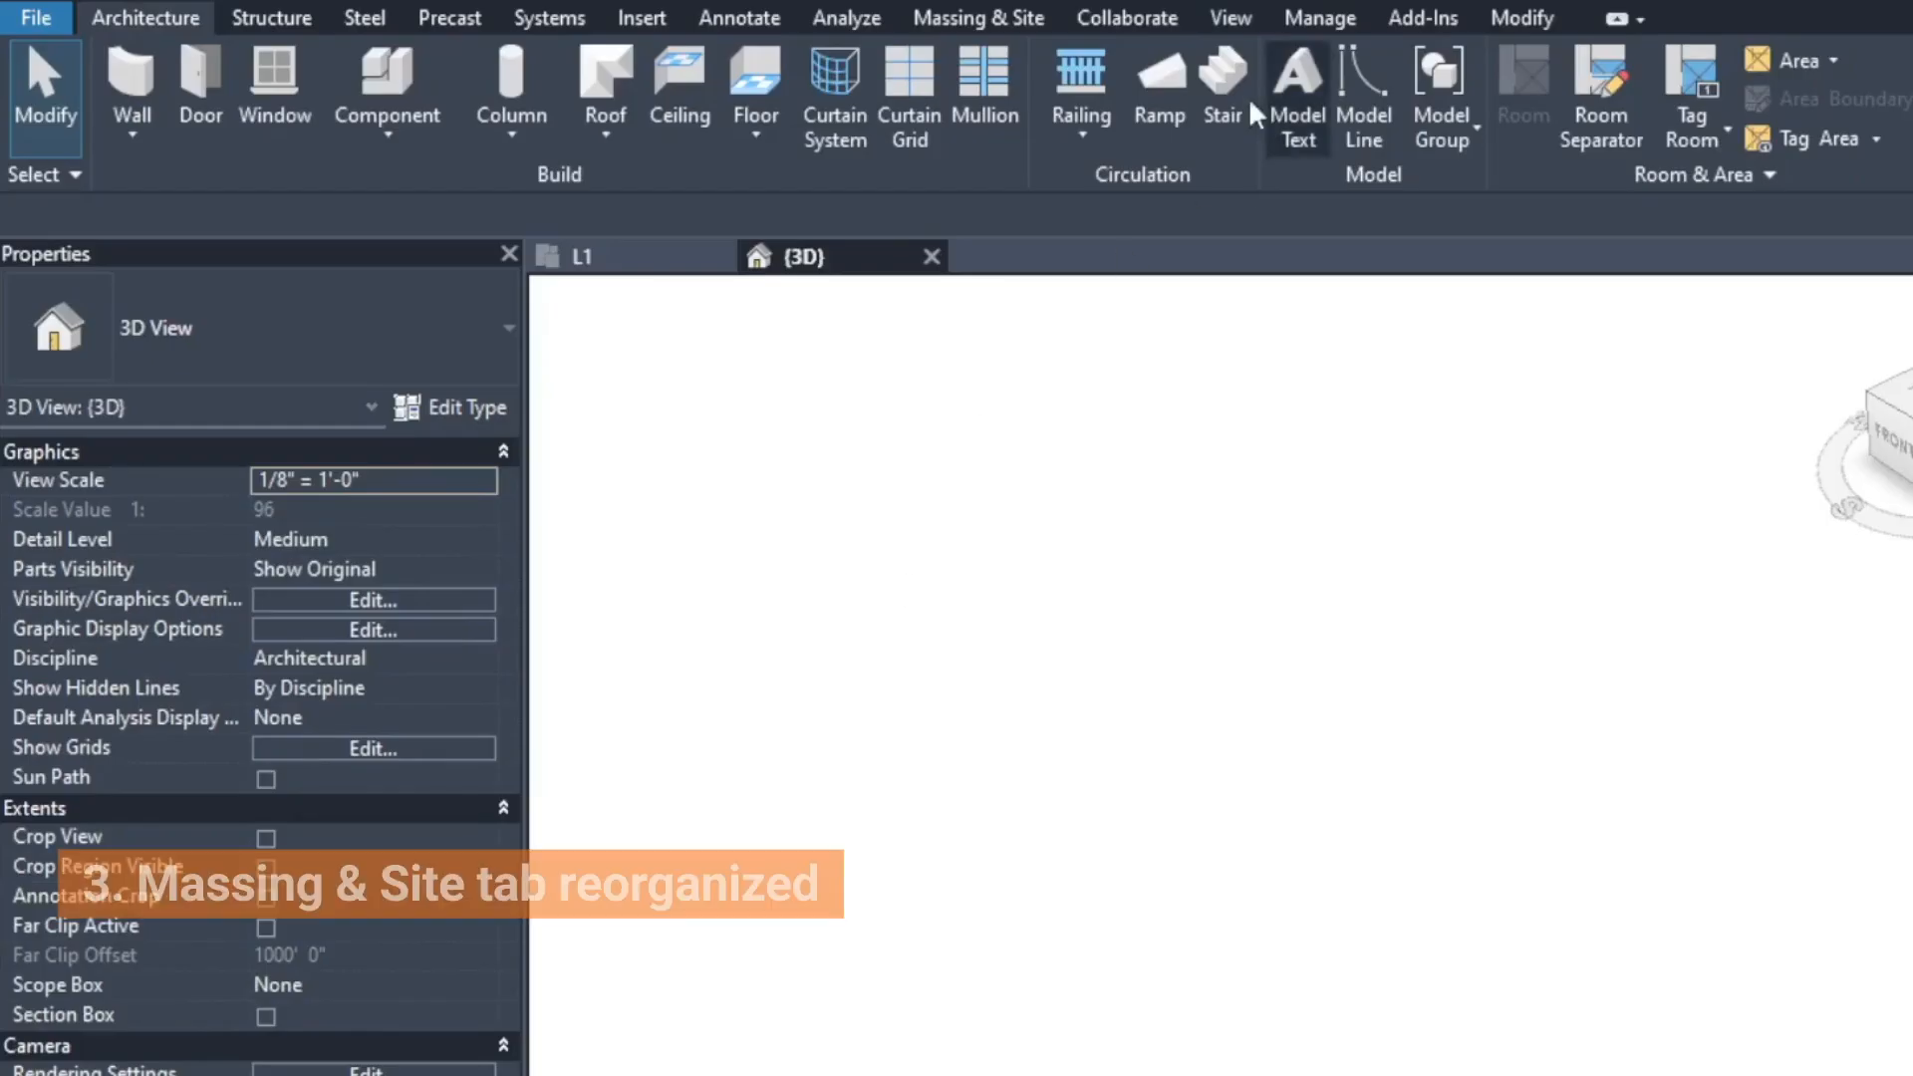
# Step: Examine the reorganized massing and site tools, including the options for creating a toposolid from a sketch or an import
pyautogui.click(959, 16)
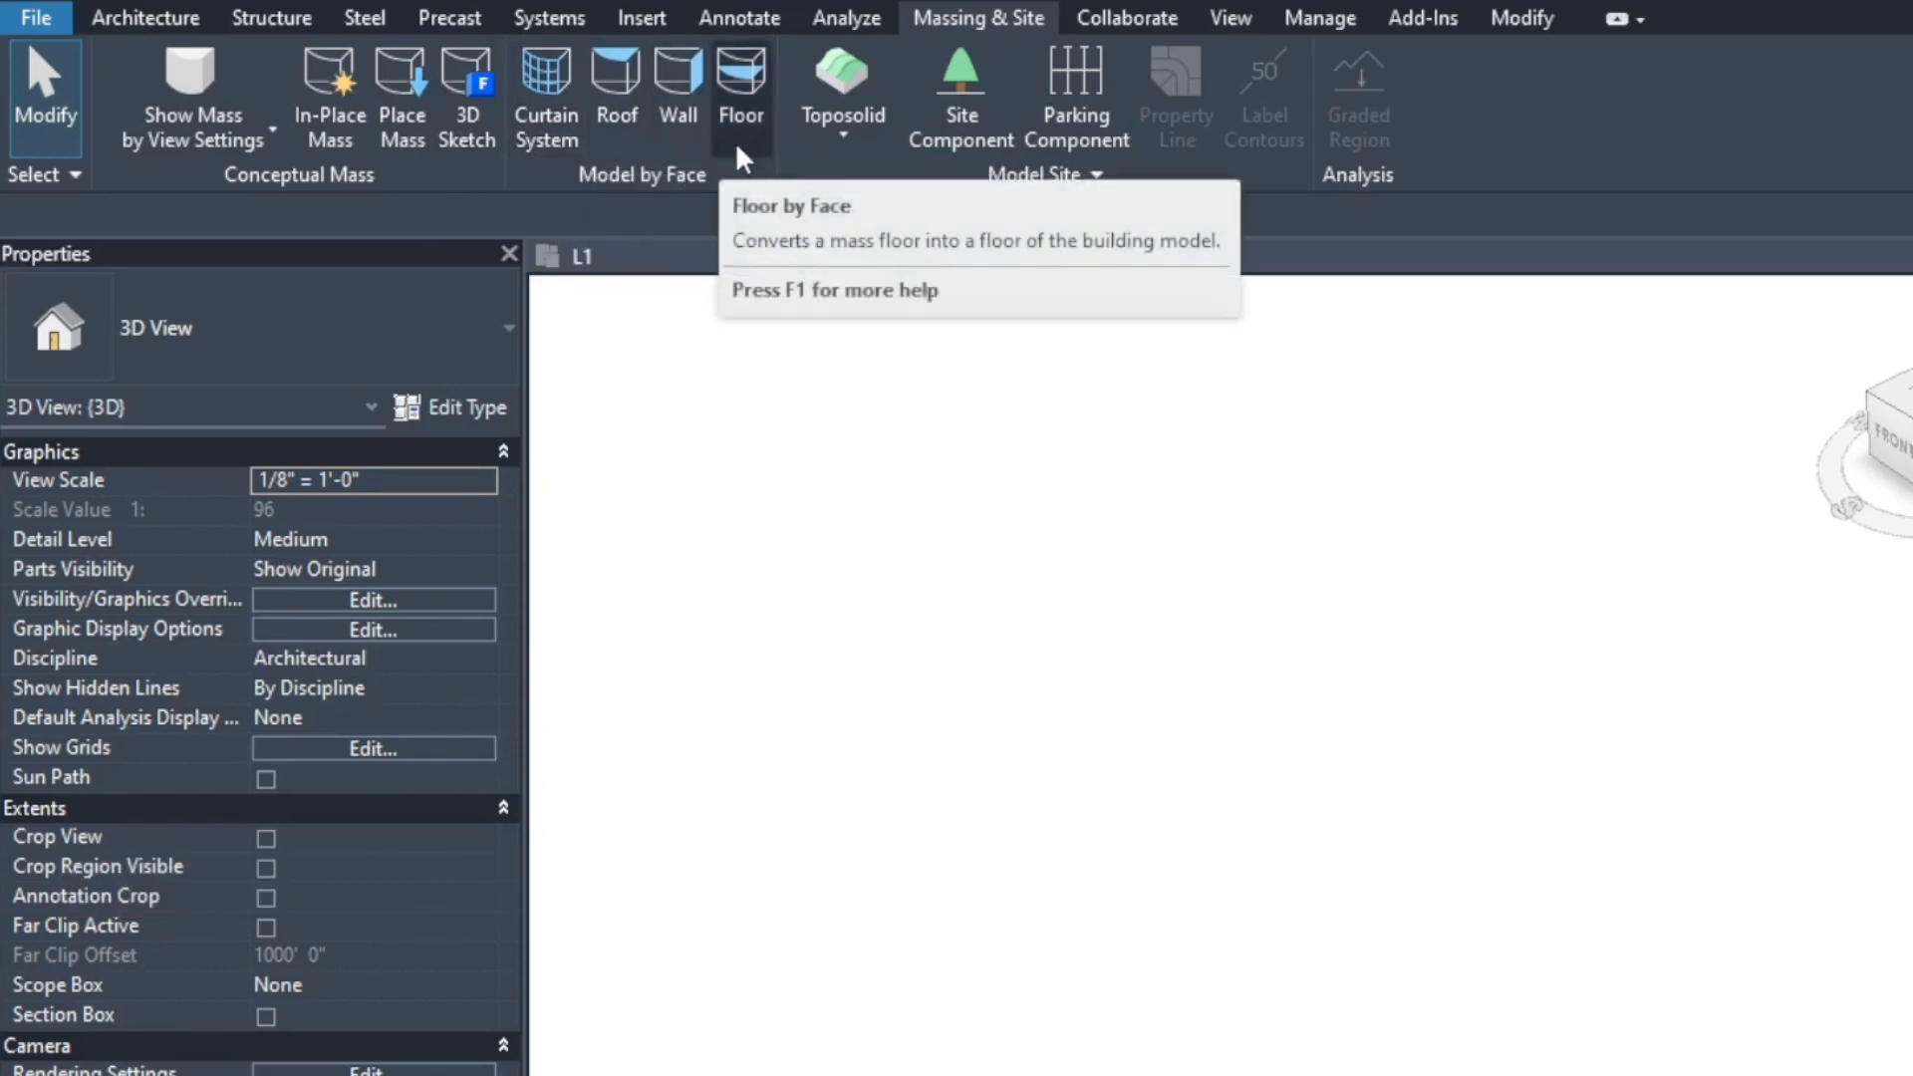
pyautogui.click(835, 146)
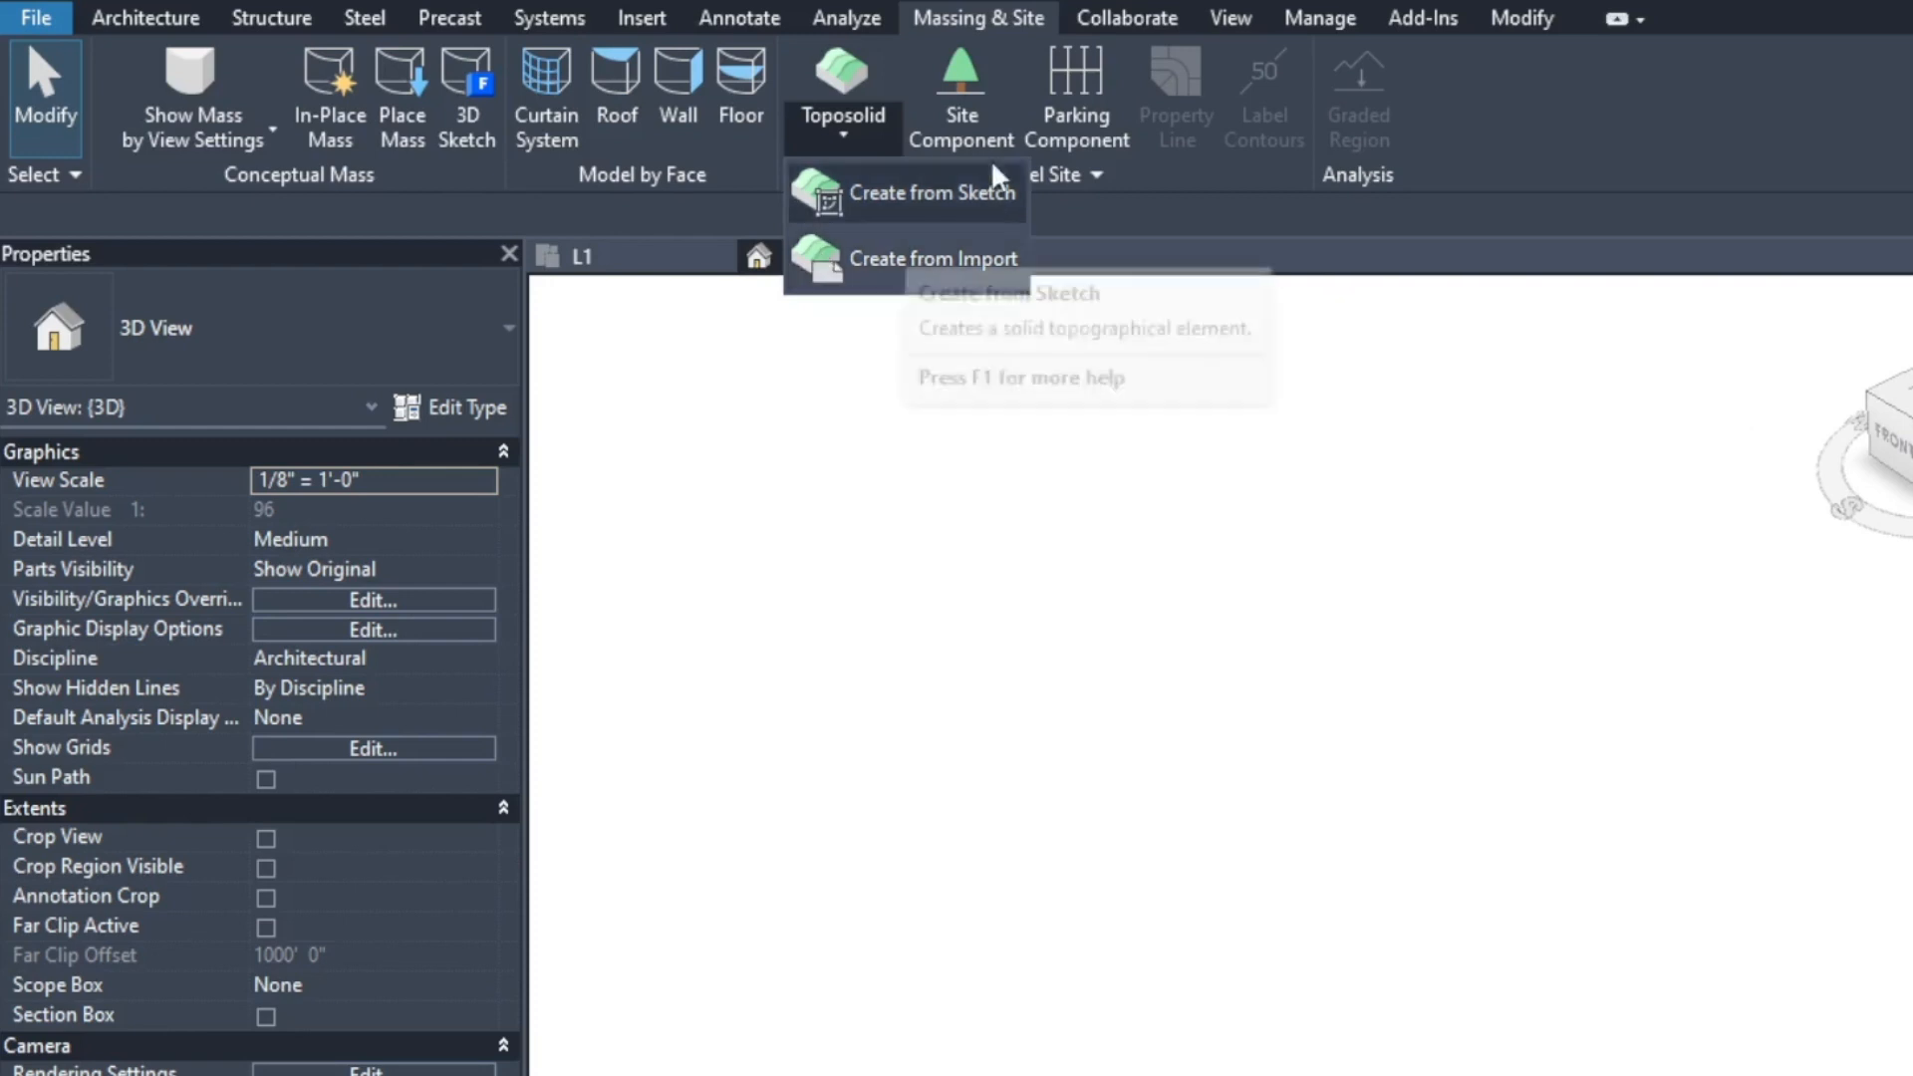
pyautogui.click(851, 122)
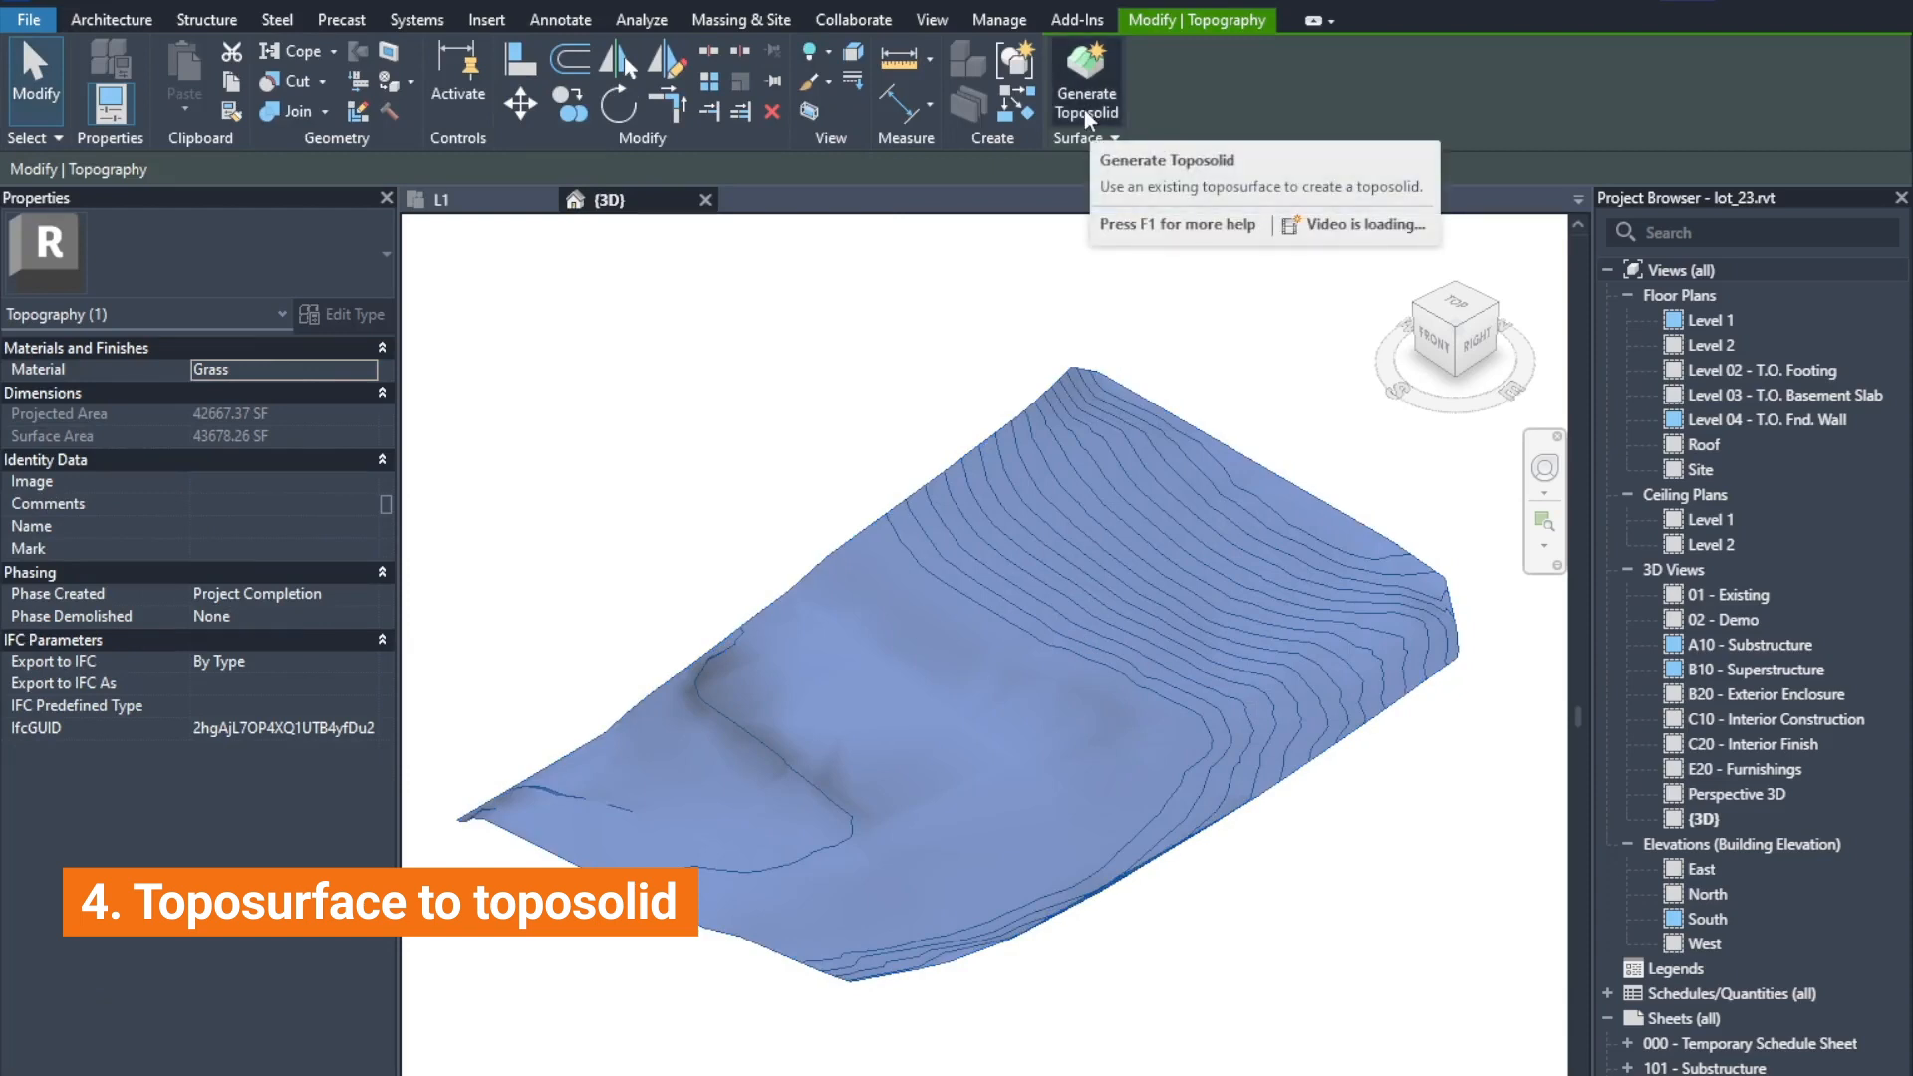
# Step: Generate a Toposolid 1 element on Level 03 - T.O. Basement Slab from the selected toposurface, and delete the original topography
pyautogui.click(1084, 108)
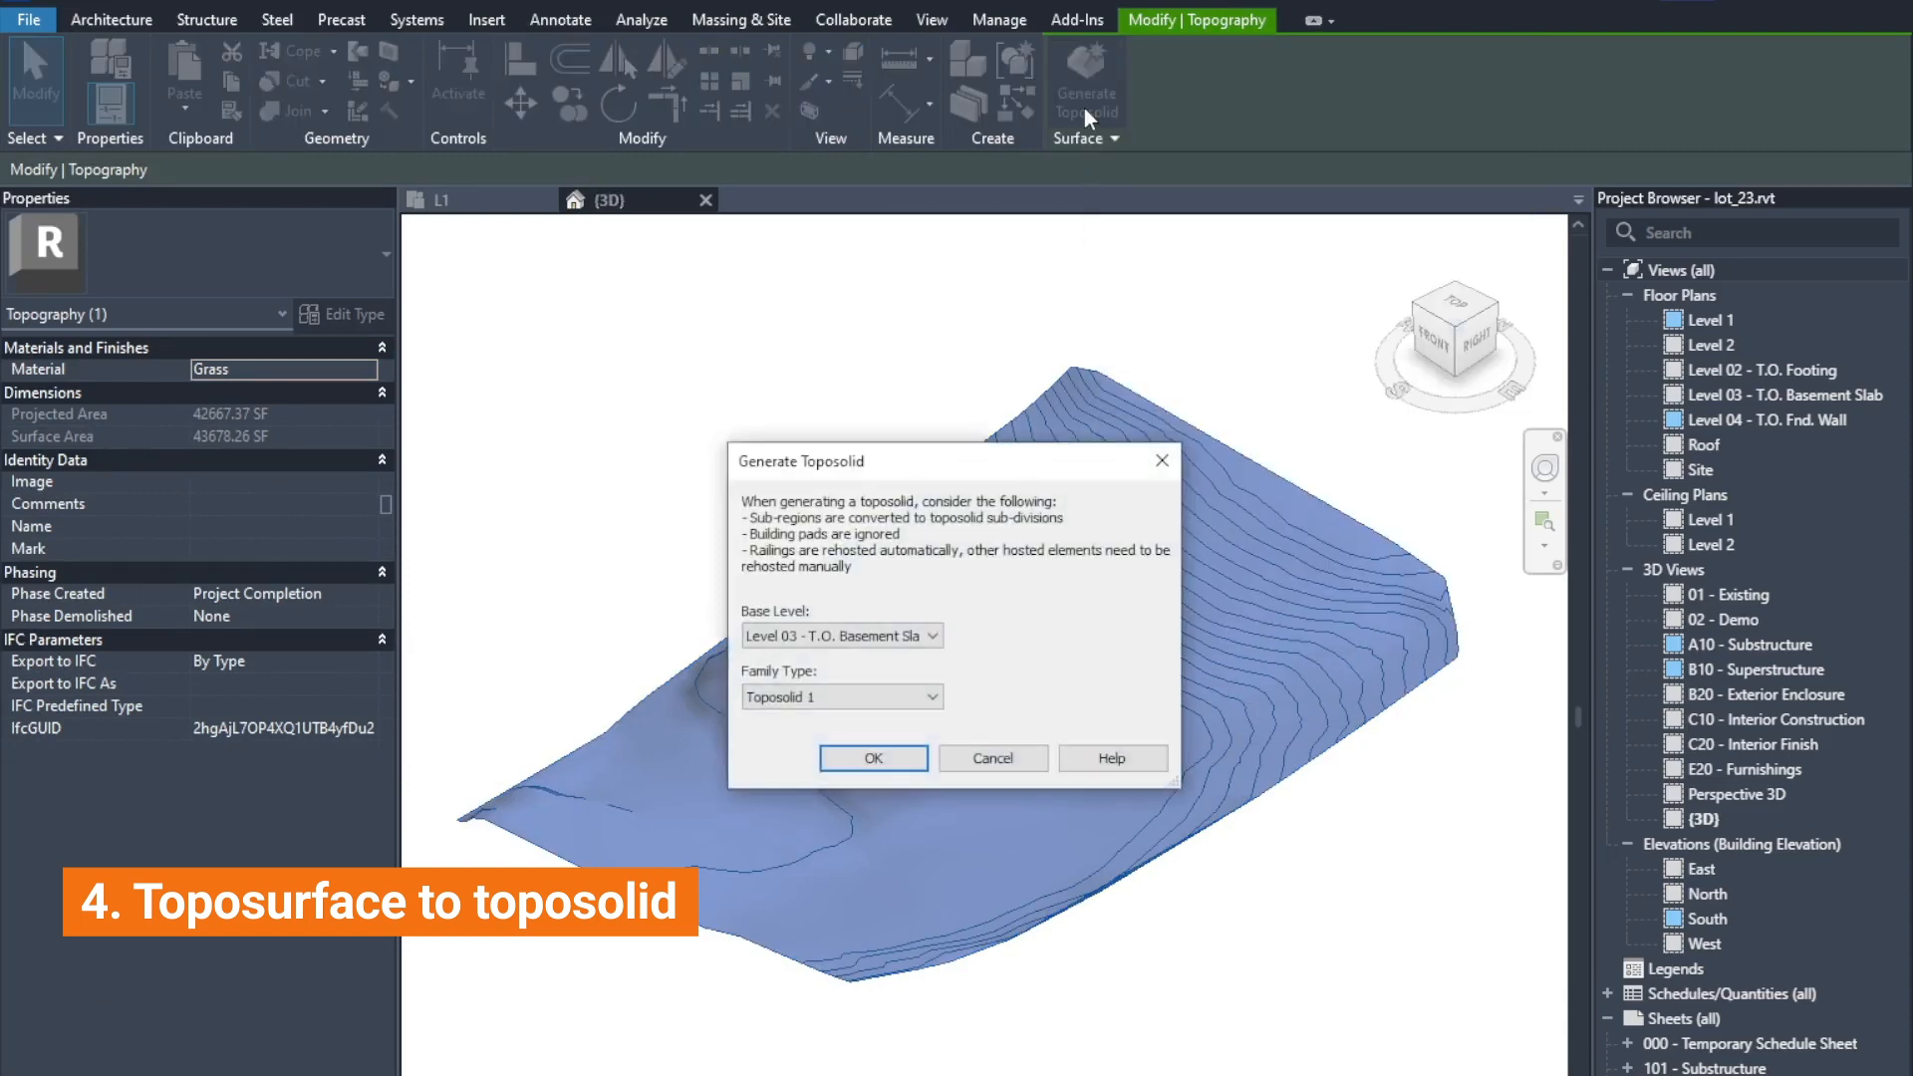
pyautogui.click(908, 643)
pyautogui.click(931, 641)
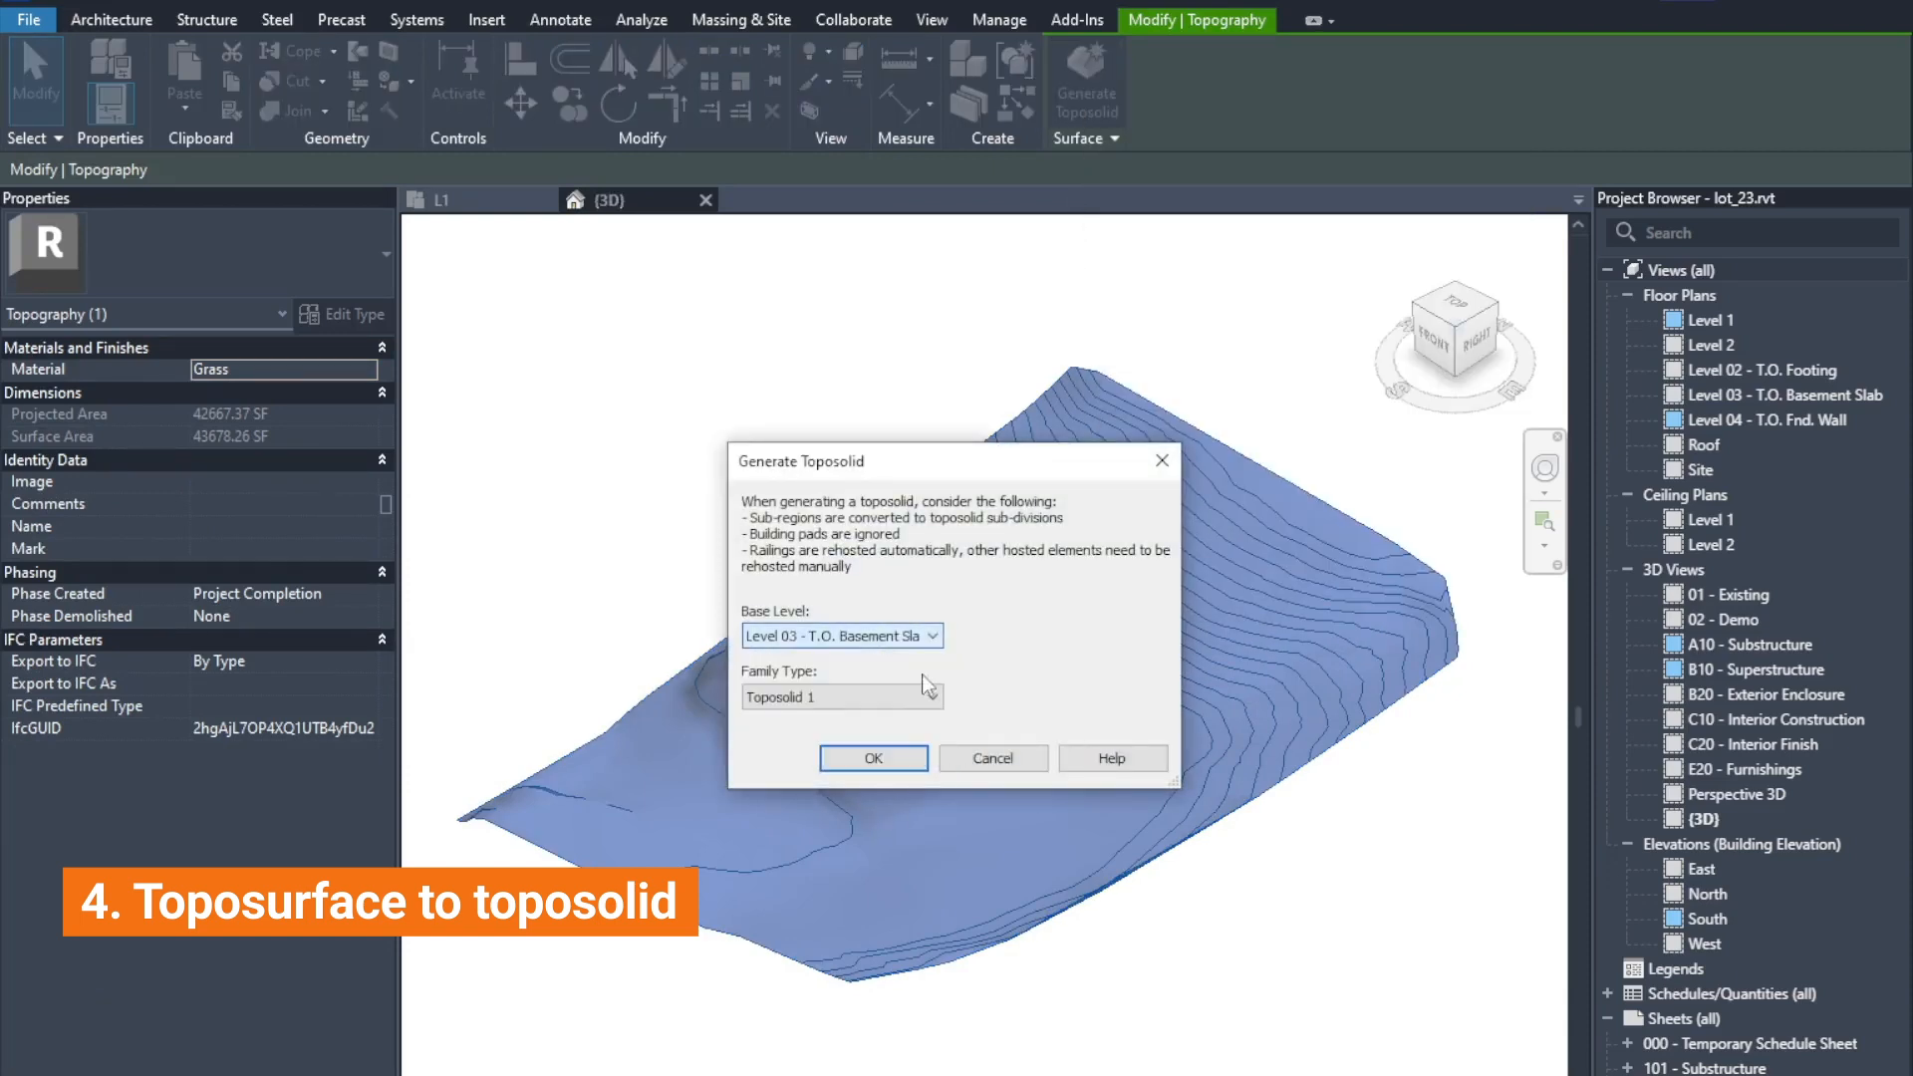
pyautogui.click(915, 747)
pyautogui.click(904, 757)
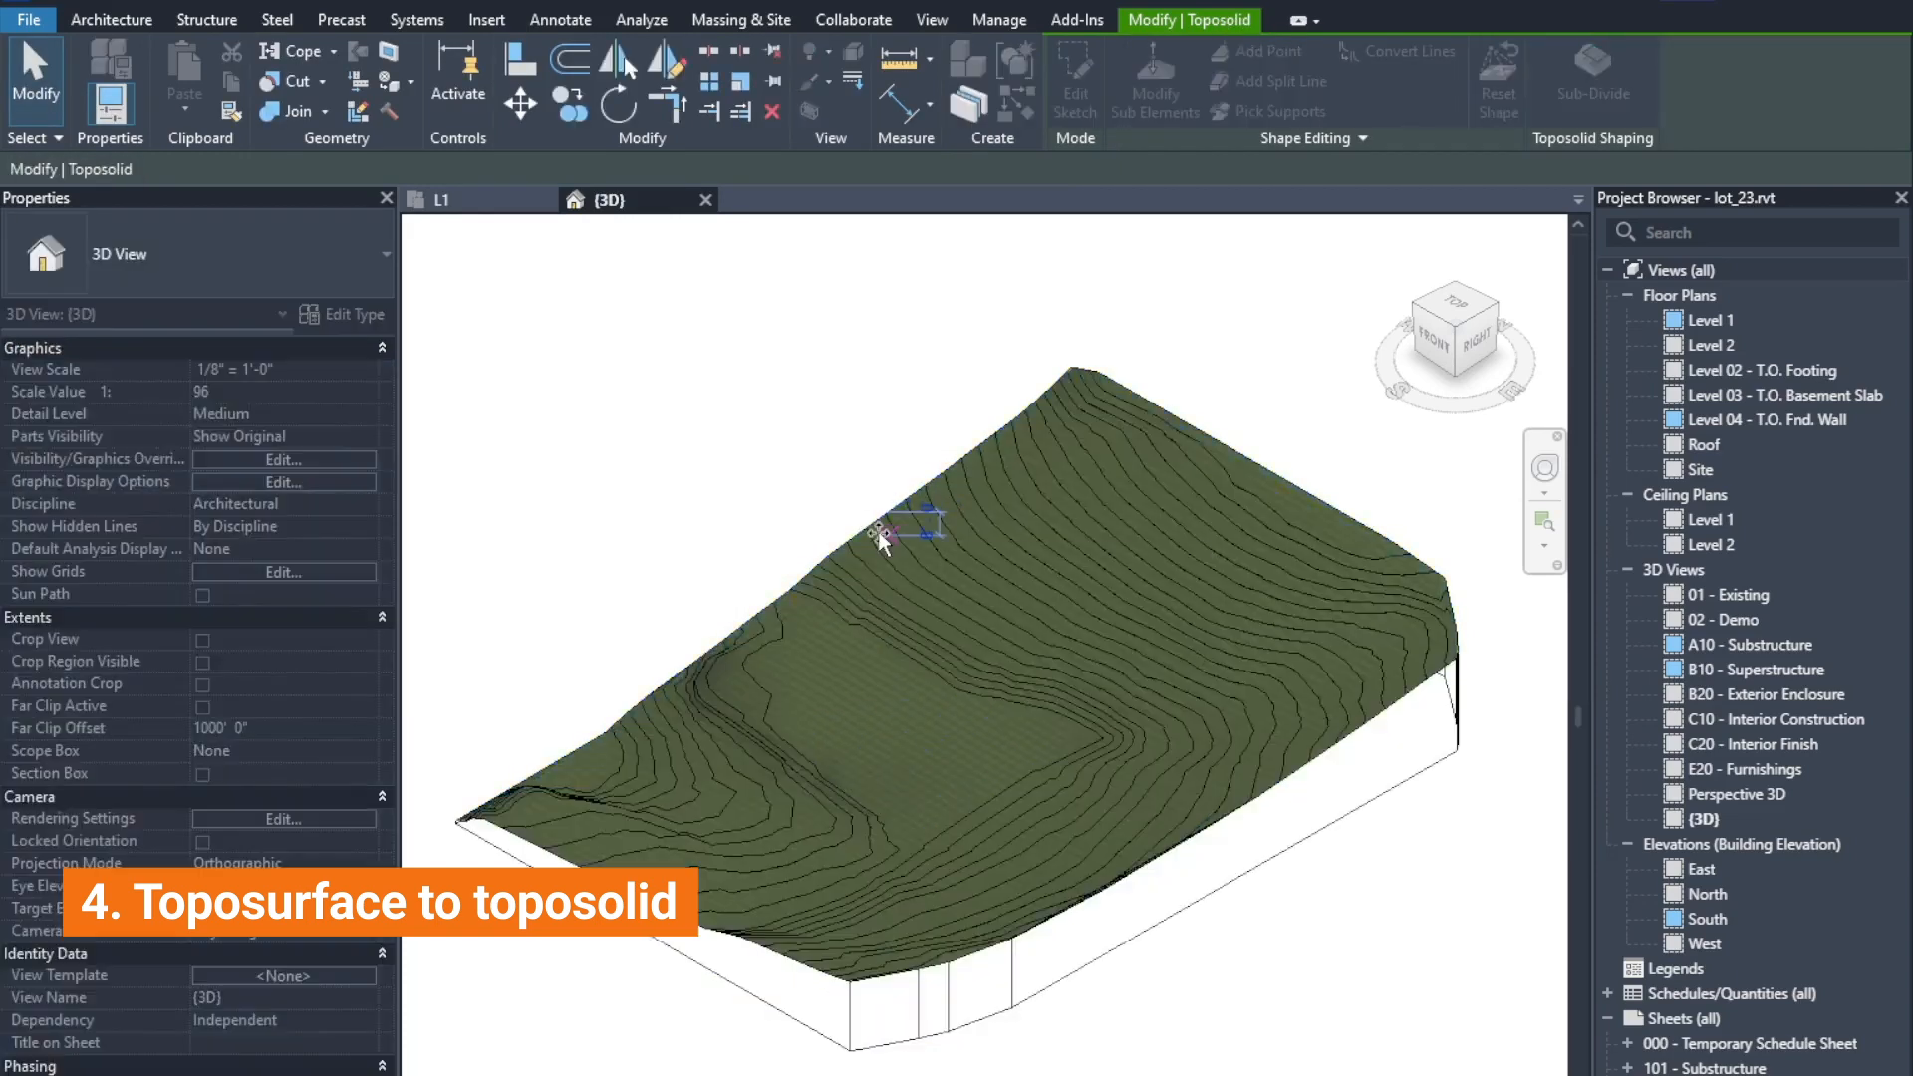
pyautogui.click(868, 538)
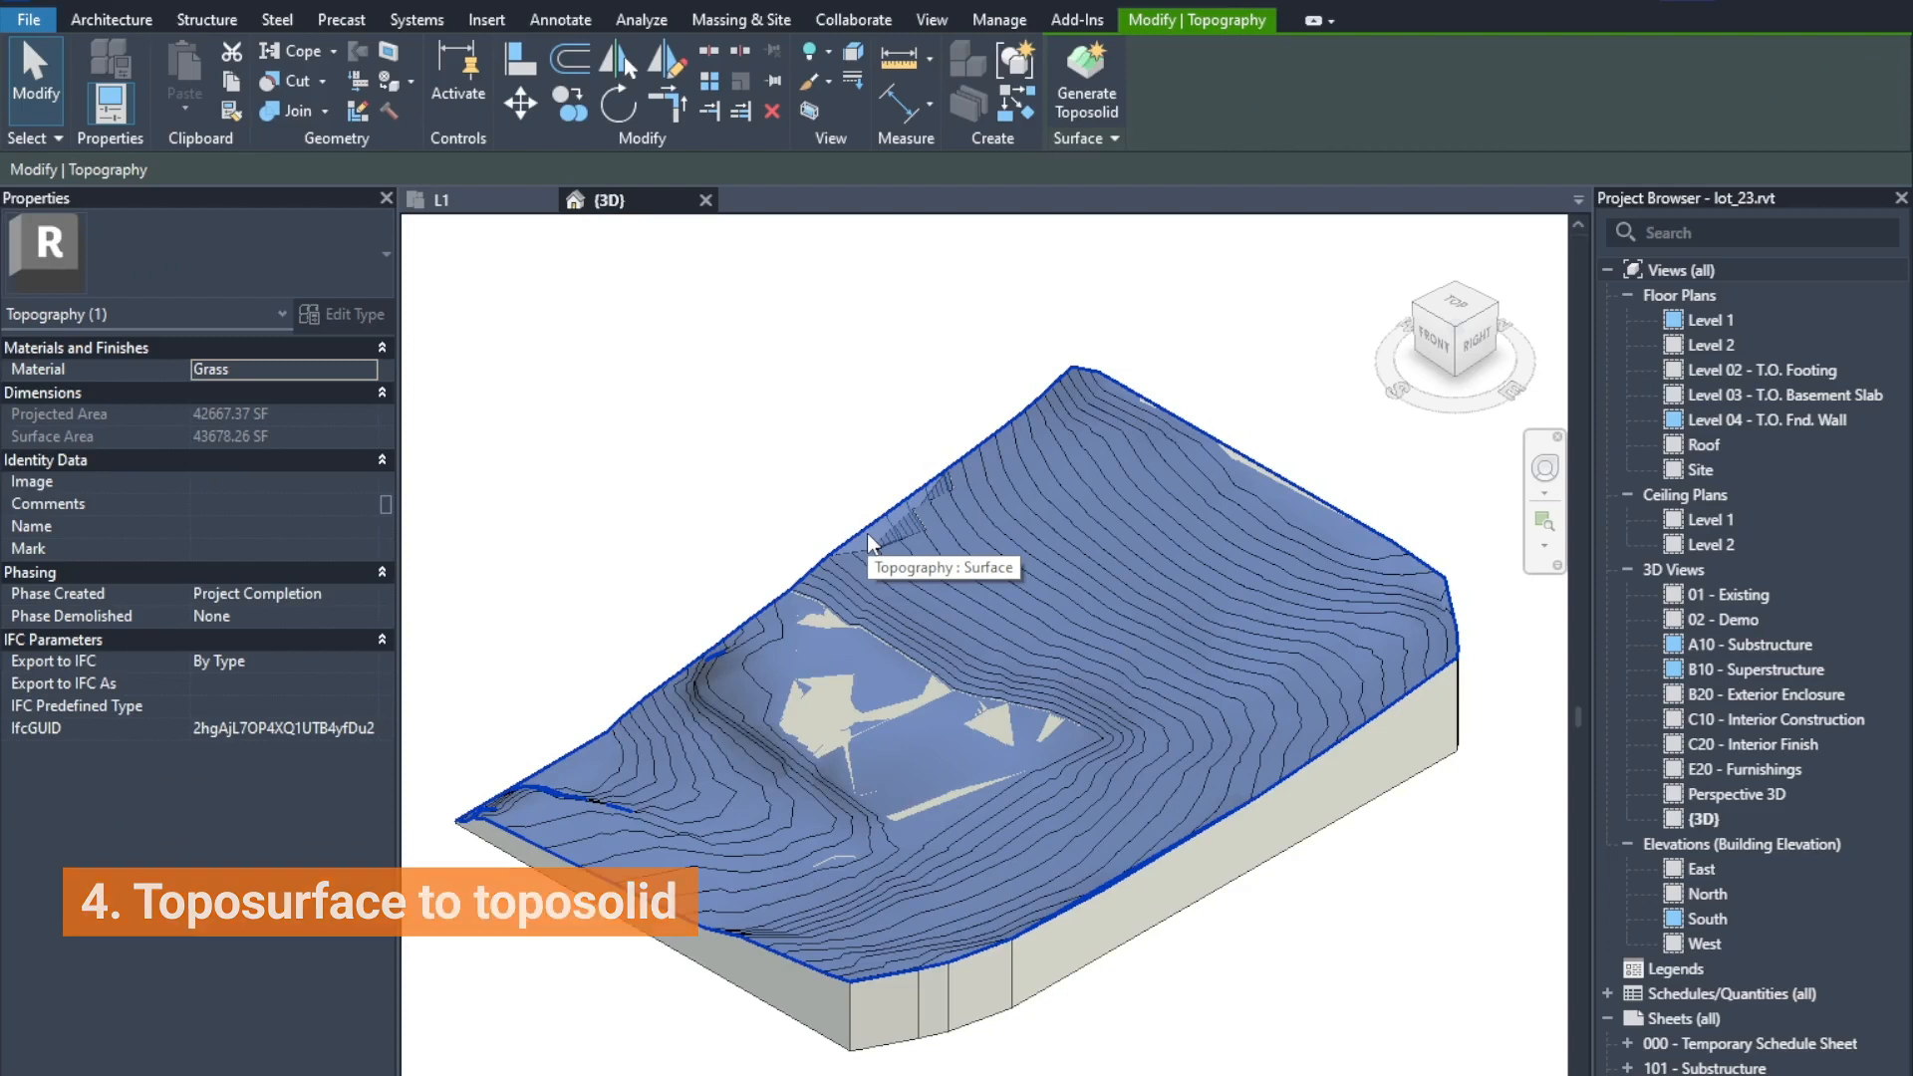
pyautogui.press('Delete')
# Step: Open the generated toposolid's boundary sketch, inspect it from above, and finish the sketch
pyautogui.click(1074, 890)
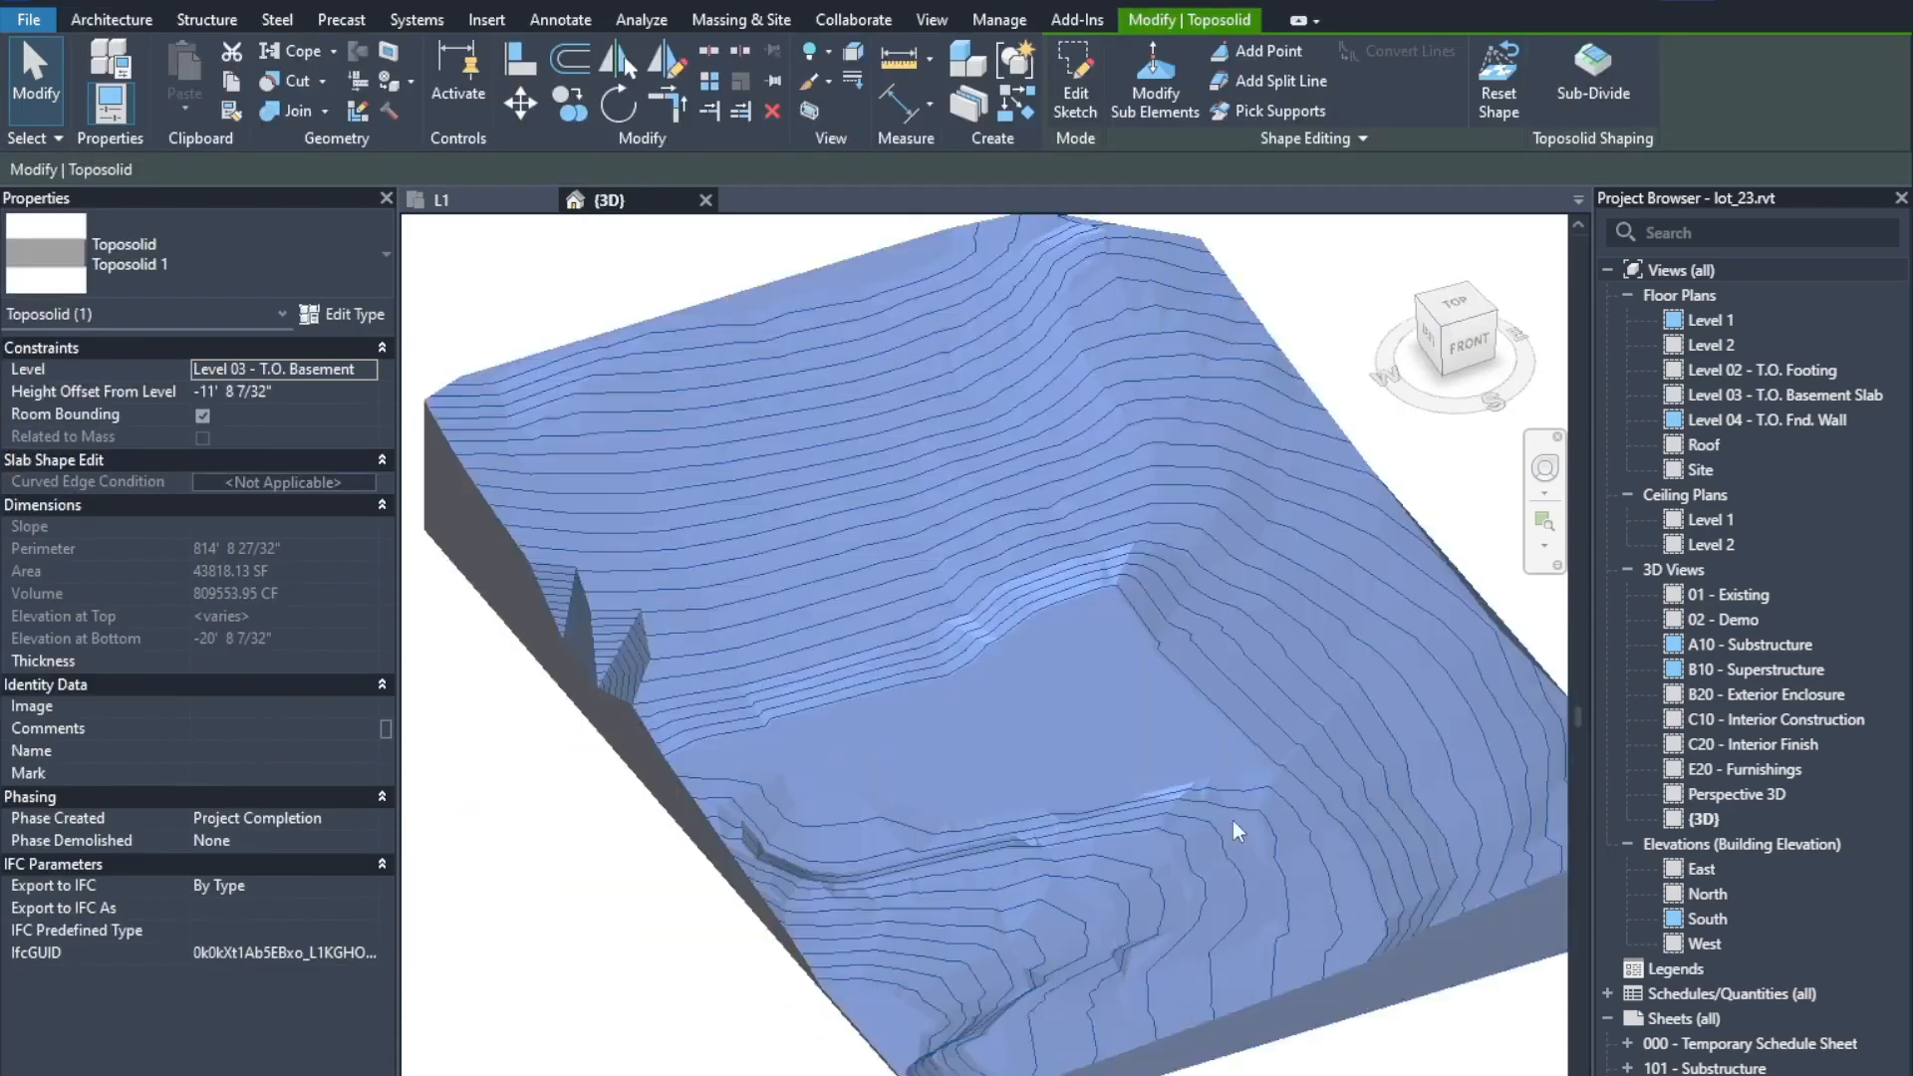
pyautogui.keyDown('shift'); pyautogui.moveTo(1074, 890); pyautogui.dragTo(1096, 229, button='middle'); pyautogui.keyUp('shift')
pyautogui.click(1079, 112)
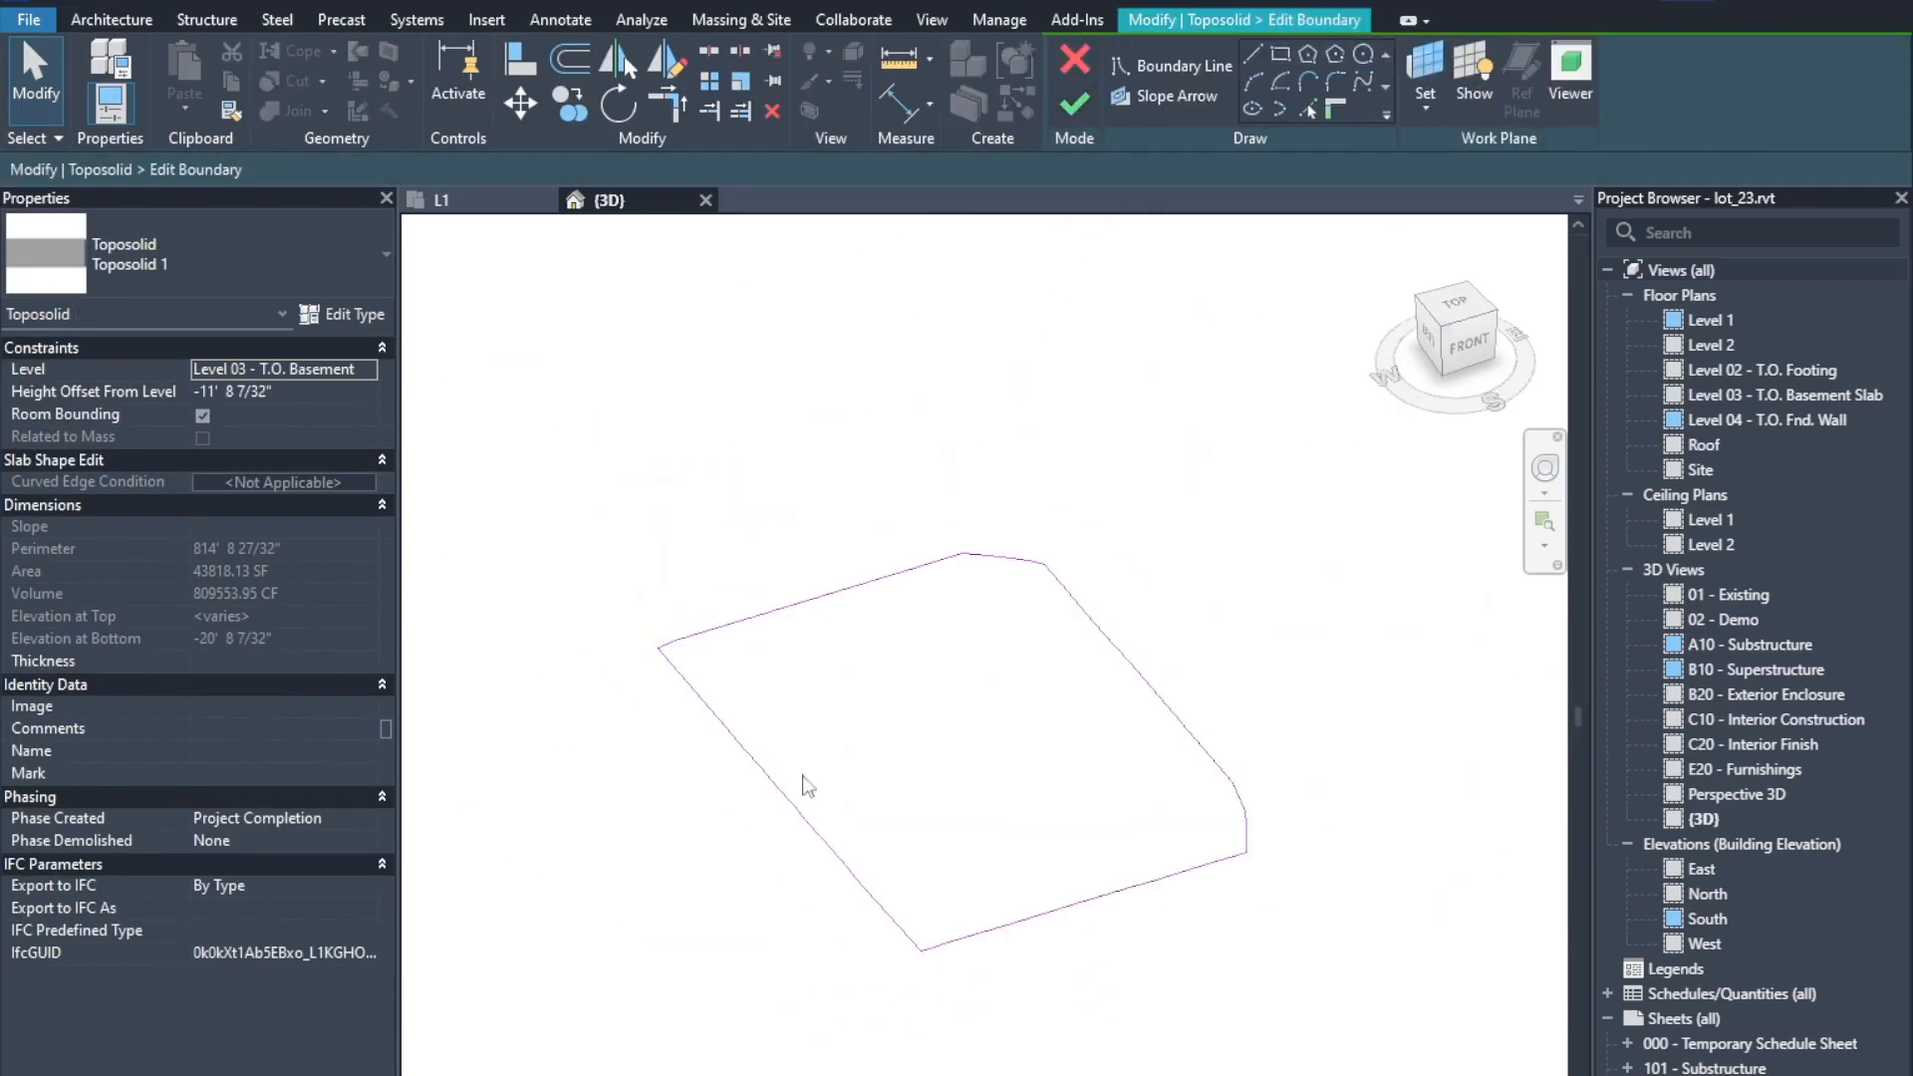
pyautogui.click(1457, 310)
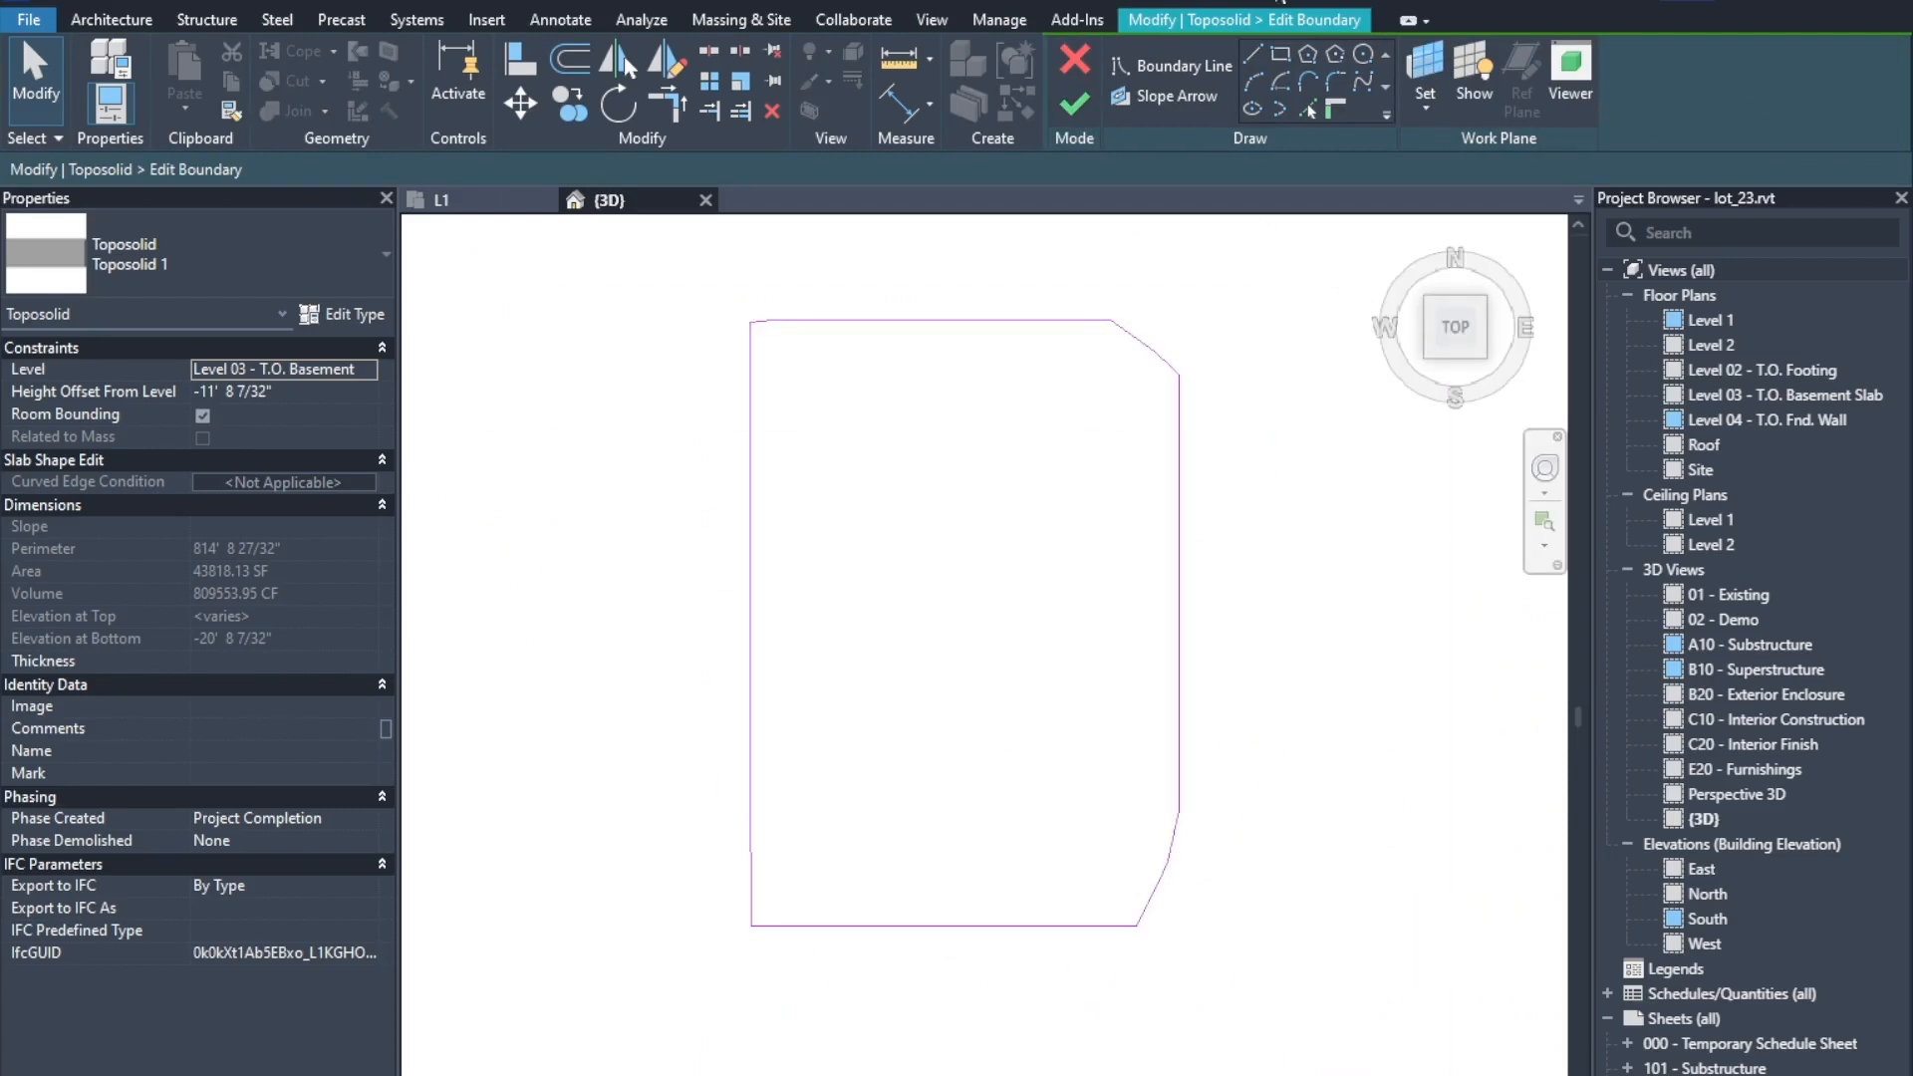
pyautogui.click(1074, 103)
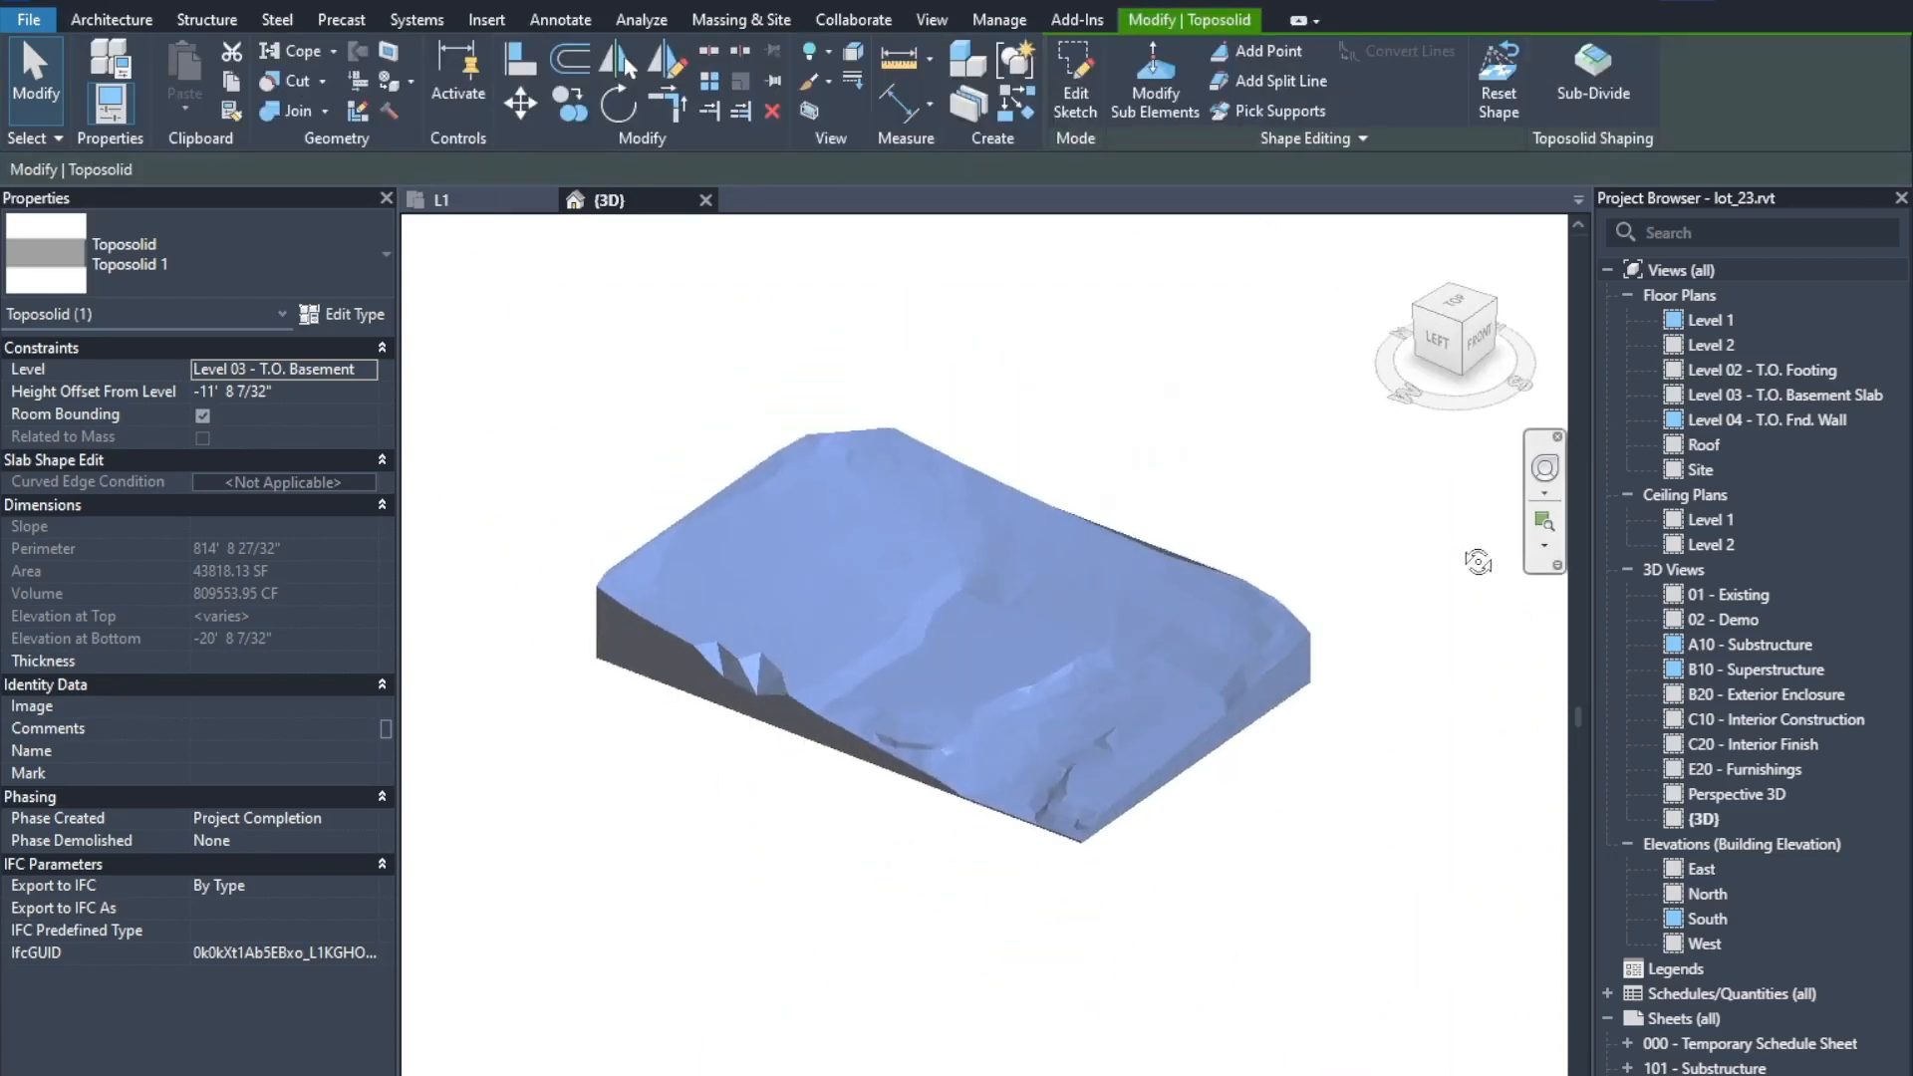
# Step: Edit the toposolid's shape points, raising one on the slope to about -2' and lowering one in the flat area to about -11'
pyautogui.click(1154, 79)
pyautogui.scroll(10, 910, 647)
pyautogui.click(913, 645)
pyautogui.moveTo(915, 630); pyautogui.dragTo(913, 582)
pyautogui.scroll(-6, 926, 658)
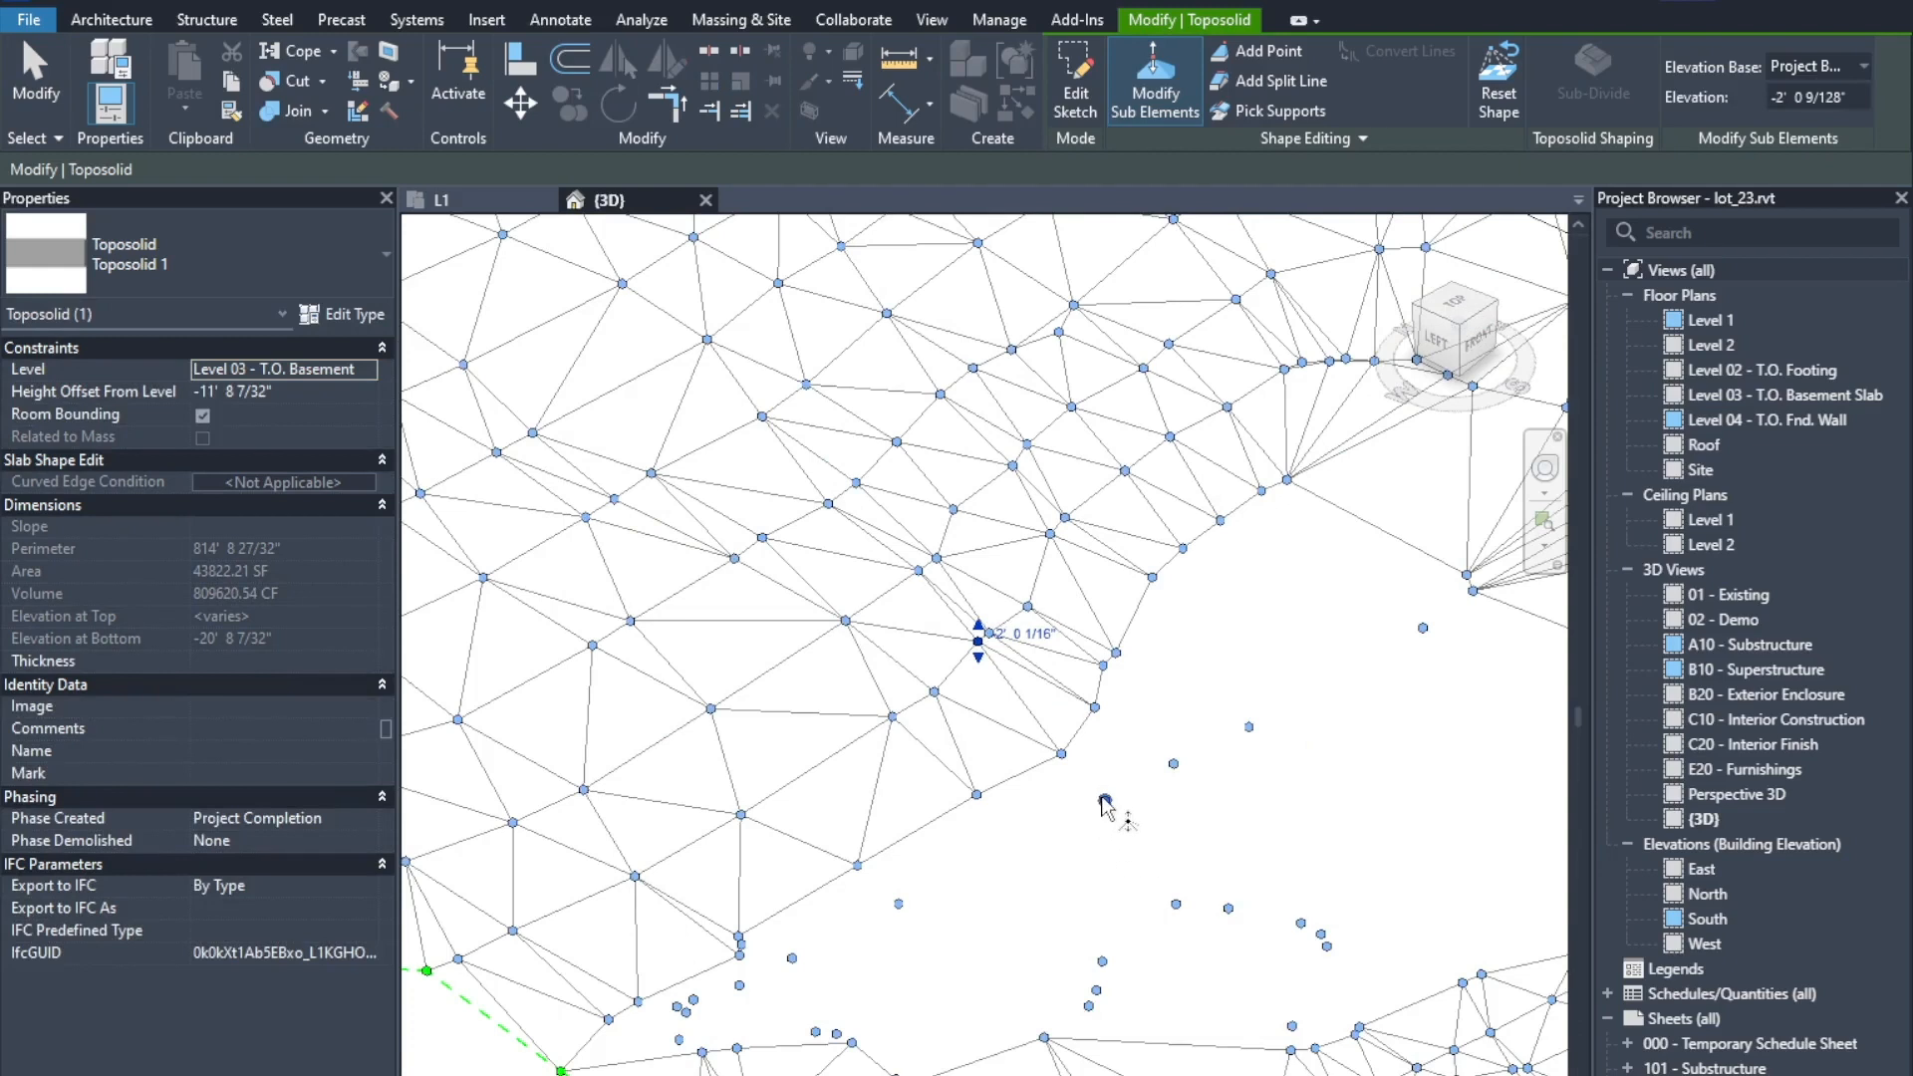
pyautogui.moveTo(1104, 847); pyautogui.dragTo(1182, 863)
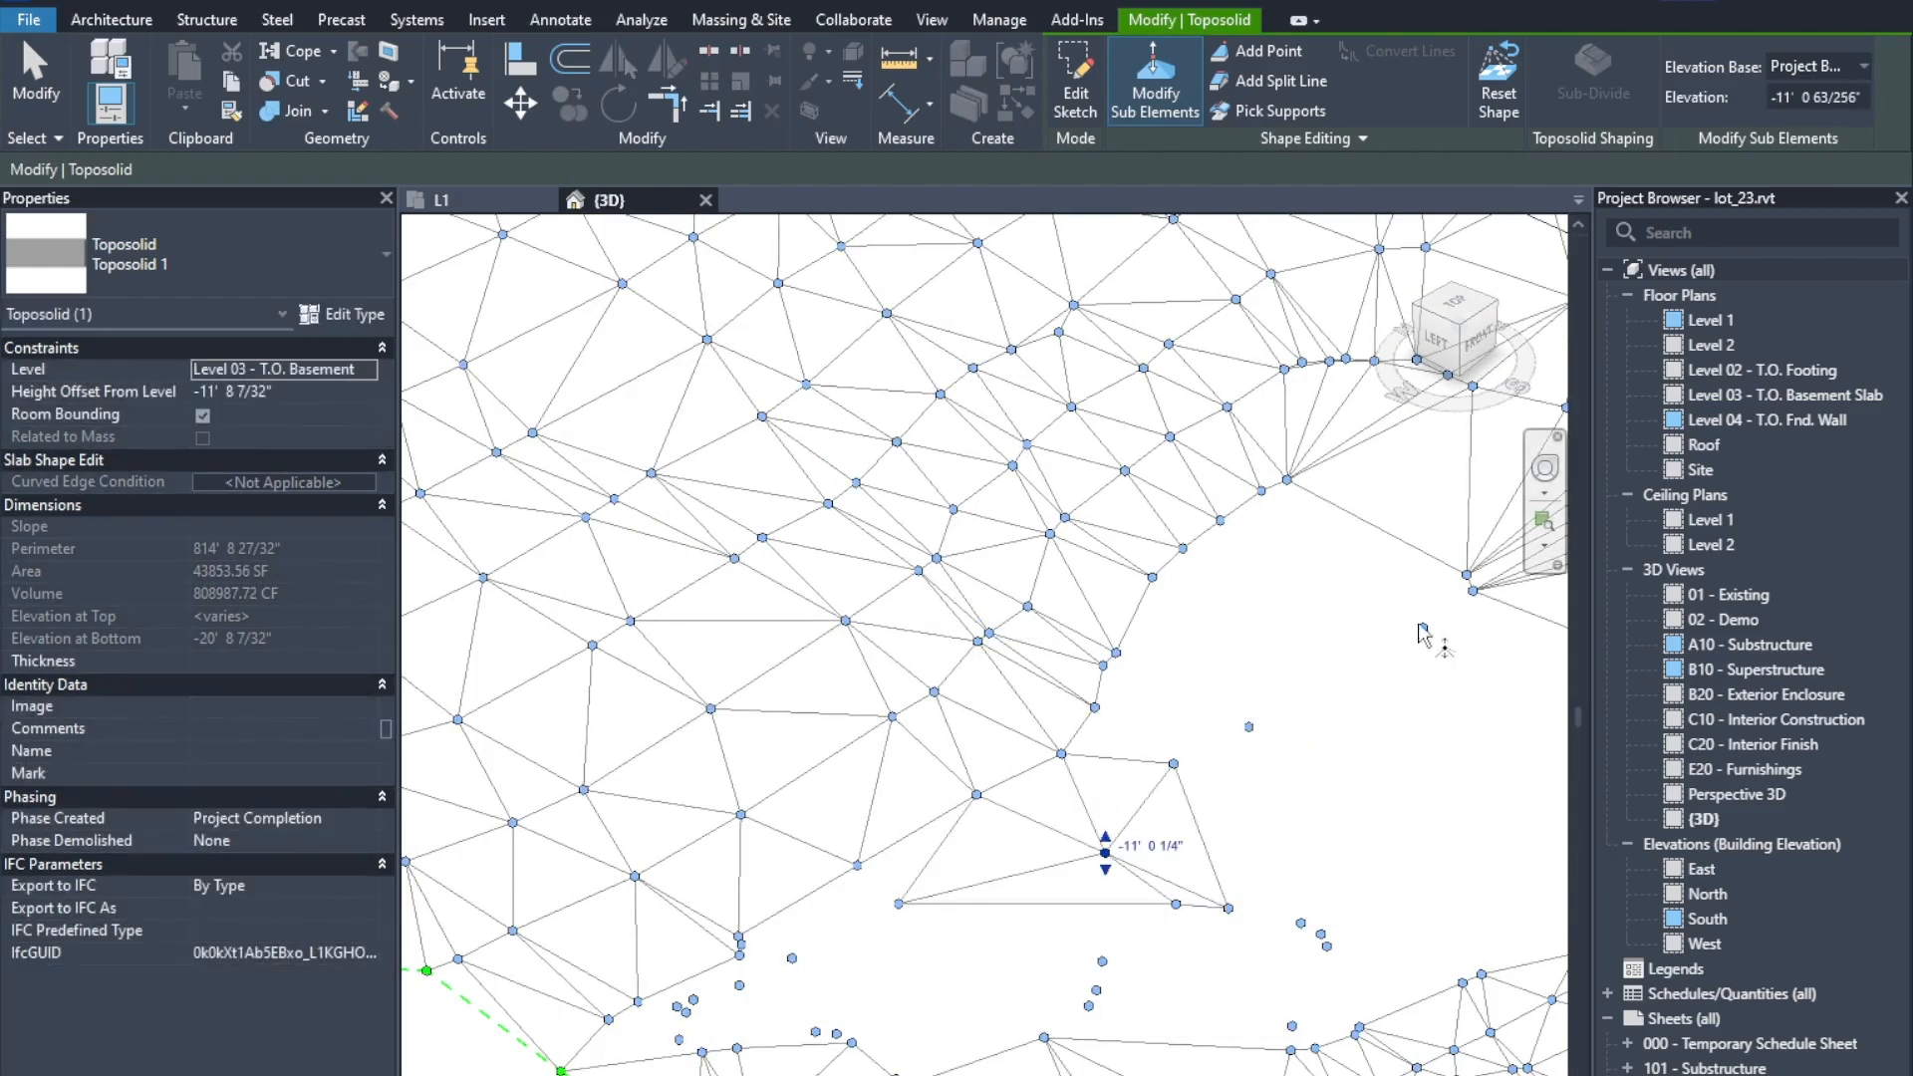
# Step: Lower more shape points around the toposolid's flat area, one of them to about -9' 10", and finish the shape editing
pyautogui.moveTo(1414, 670); pyautogui.dragTo(1161, 791)
pyautogui.scroll(-4, 1090, 661)
pyautogui.scroll(3, 1001, 829)
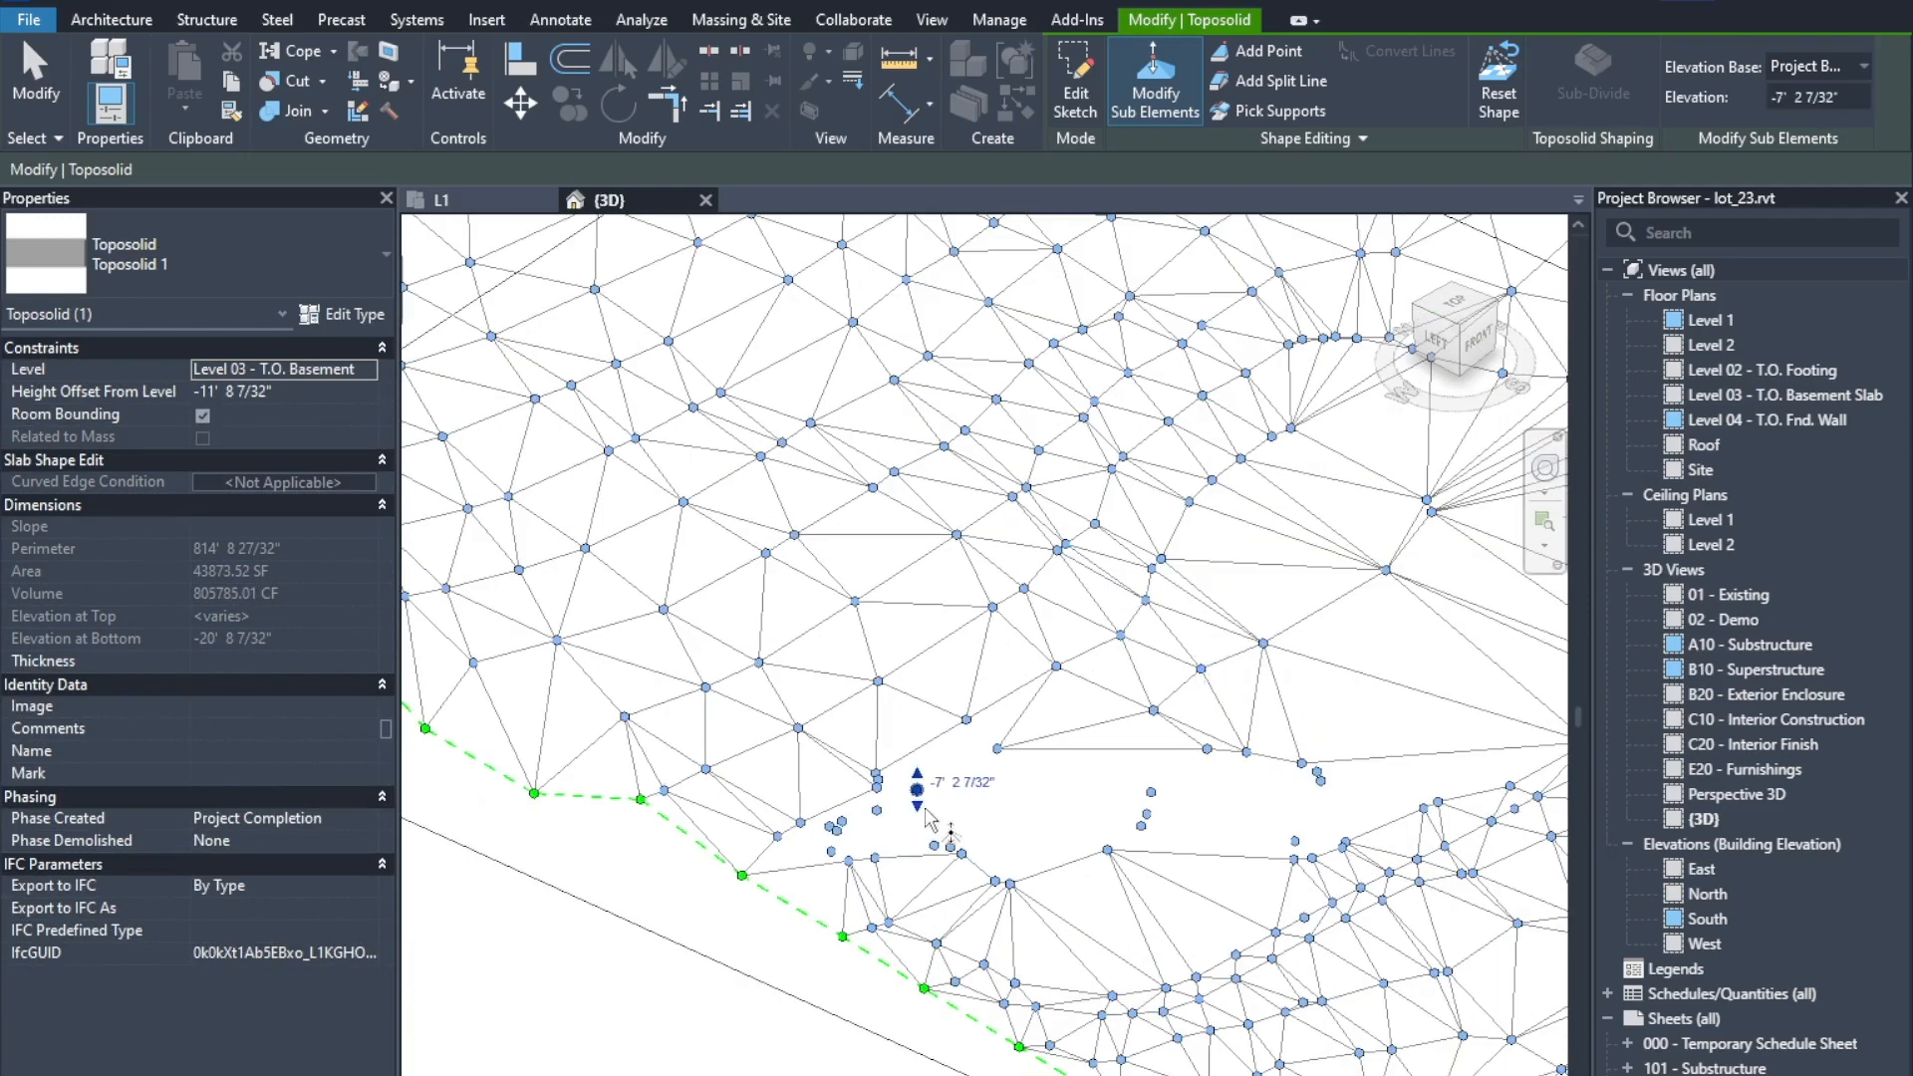
pyautogui.moveTo(1003, 763); pyautogui.dragTo(996, 886)
pyautogui.scroll(-5, 997, 887)
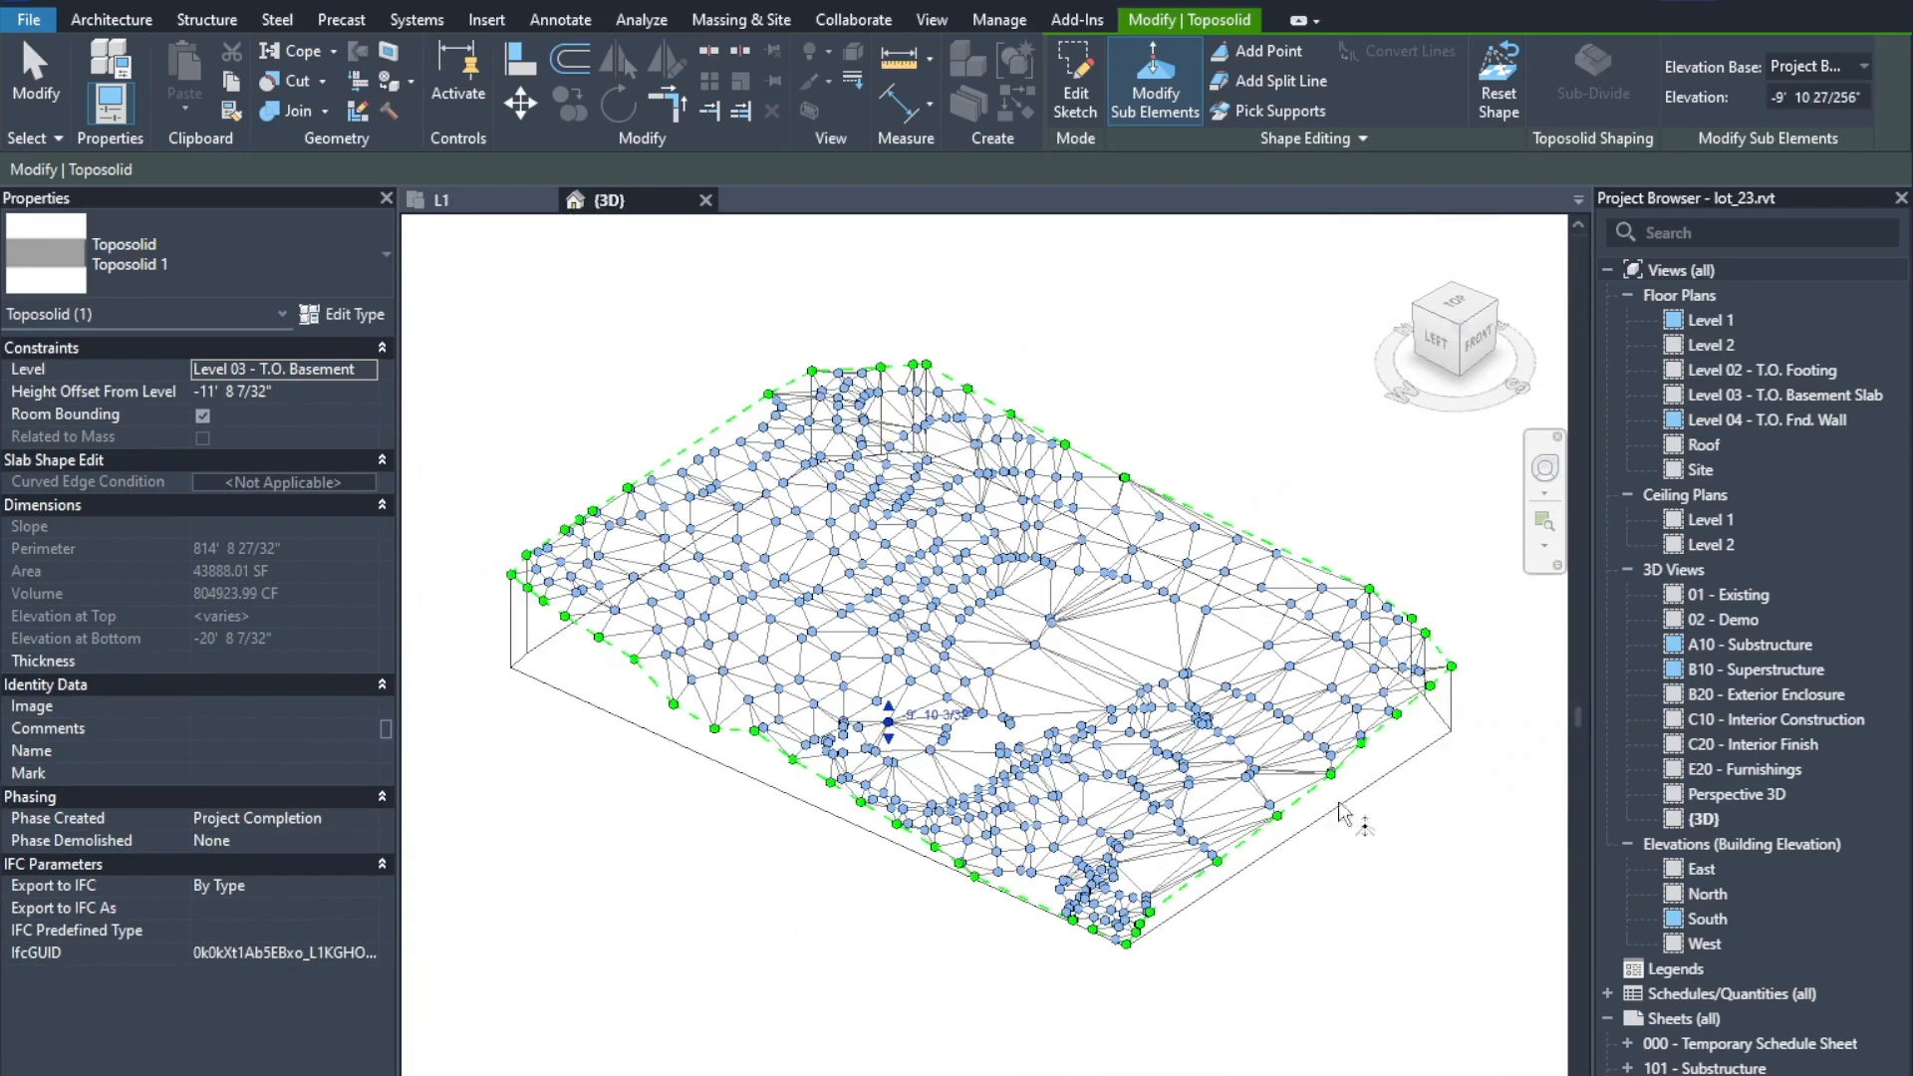
pyautogui.click(1153, 311)
pyautogui.scroll(-2, 1146, 379)
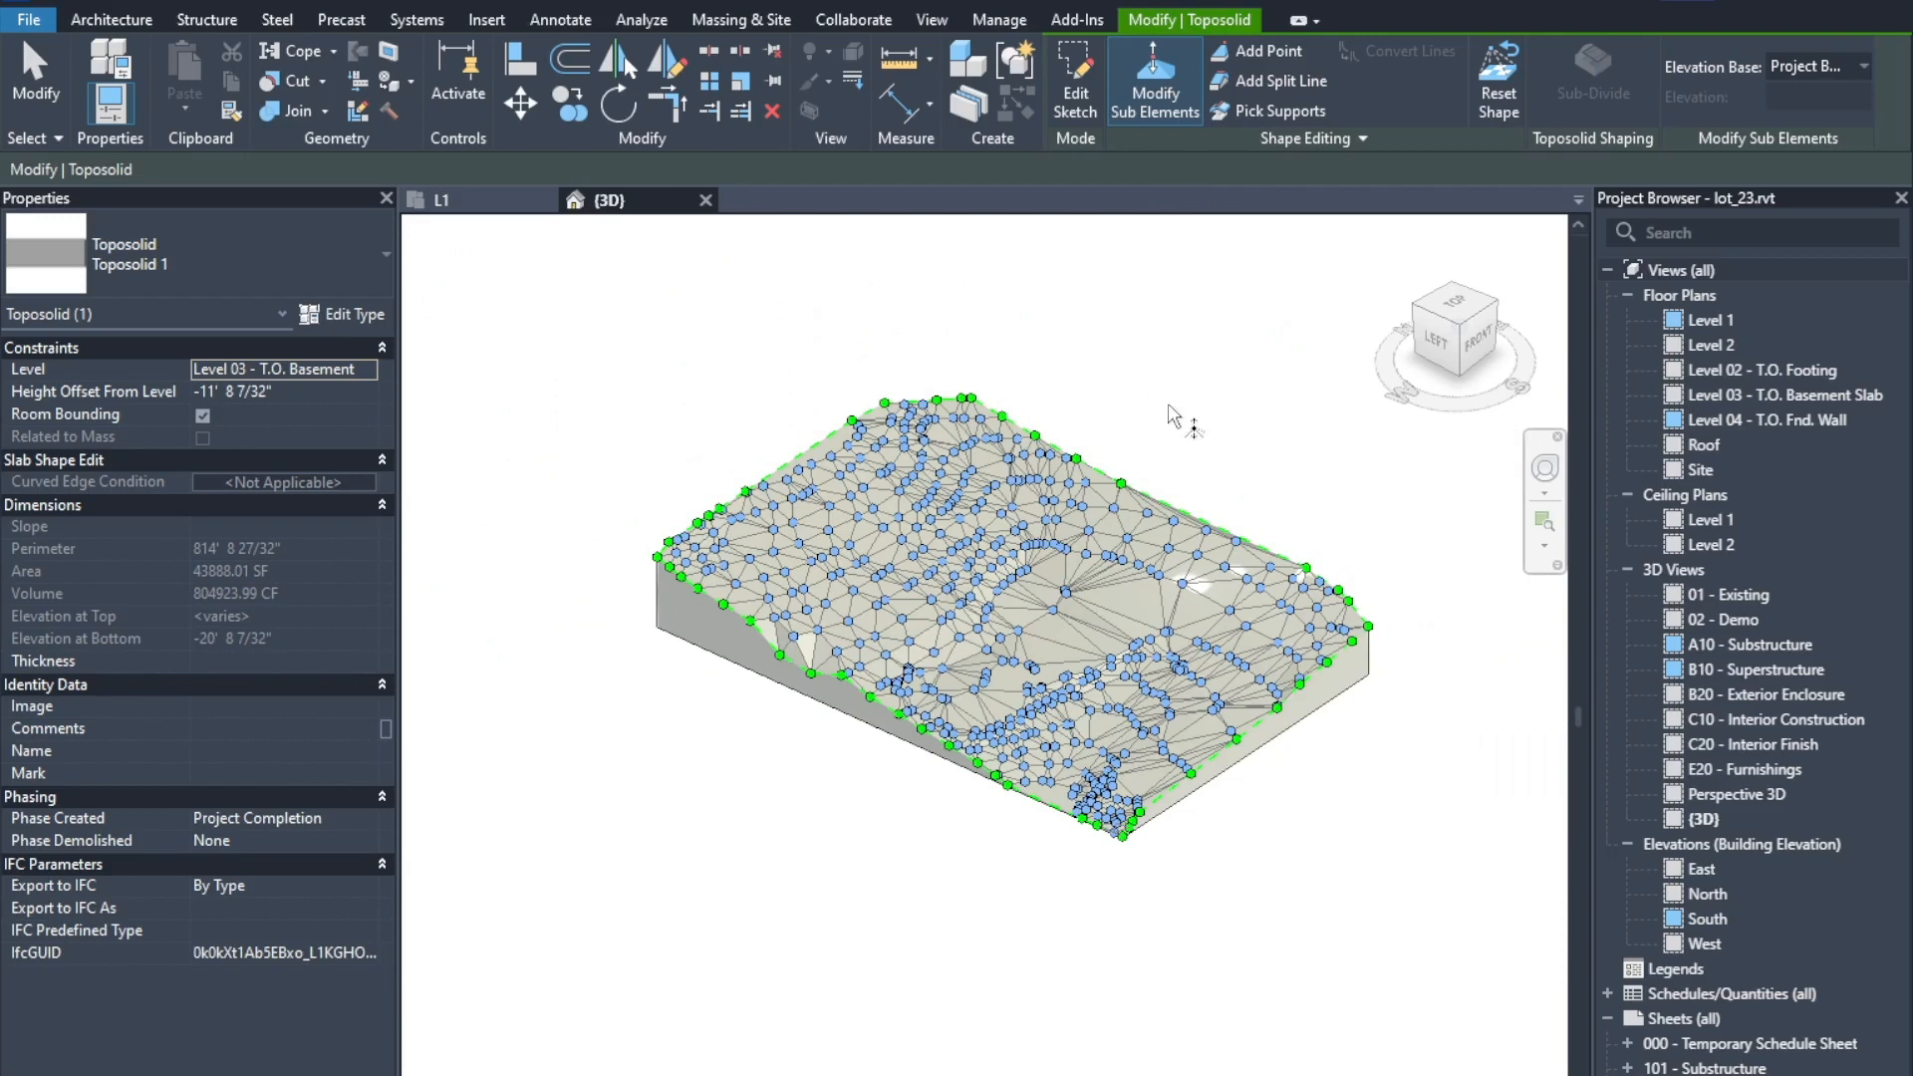
pyautogui.click(1135, 70)
pyautogui.press('Escape')
pyautogui.scroll(4, 925, 492)
pyautogui.scroll(-2, 925, 493)
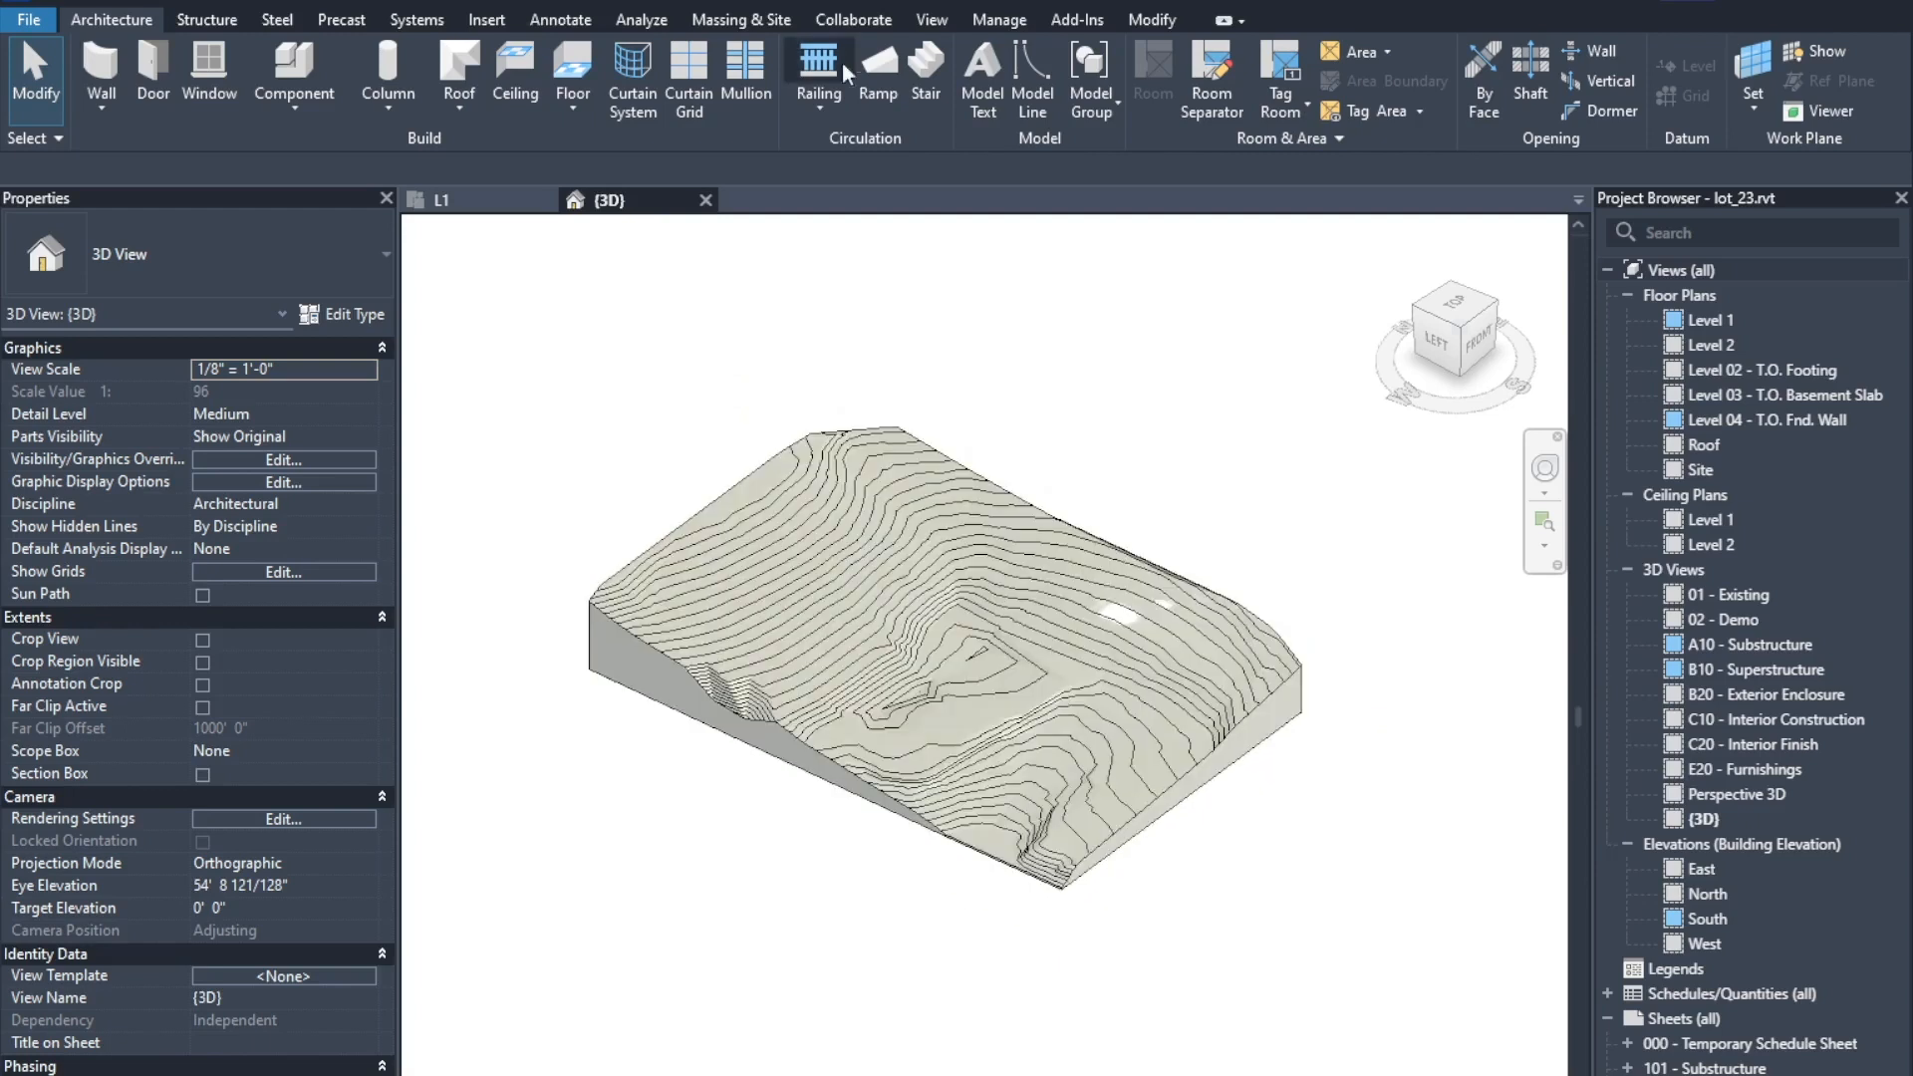
# Step: Create a rectangular toposolid about 352' by 200' beside the terrain, with a 5' height offset from Level 02 - T.O. Footing
pyautogui.click(762, 20)
pyautogui.click(658, 100)
pyautogui.click(683, 159)
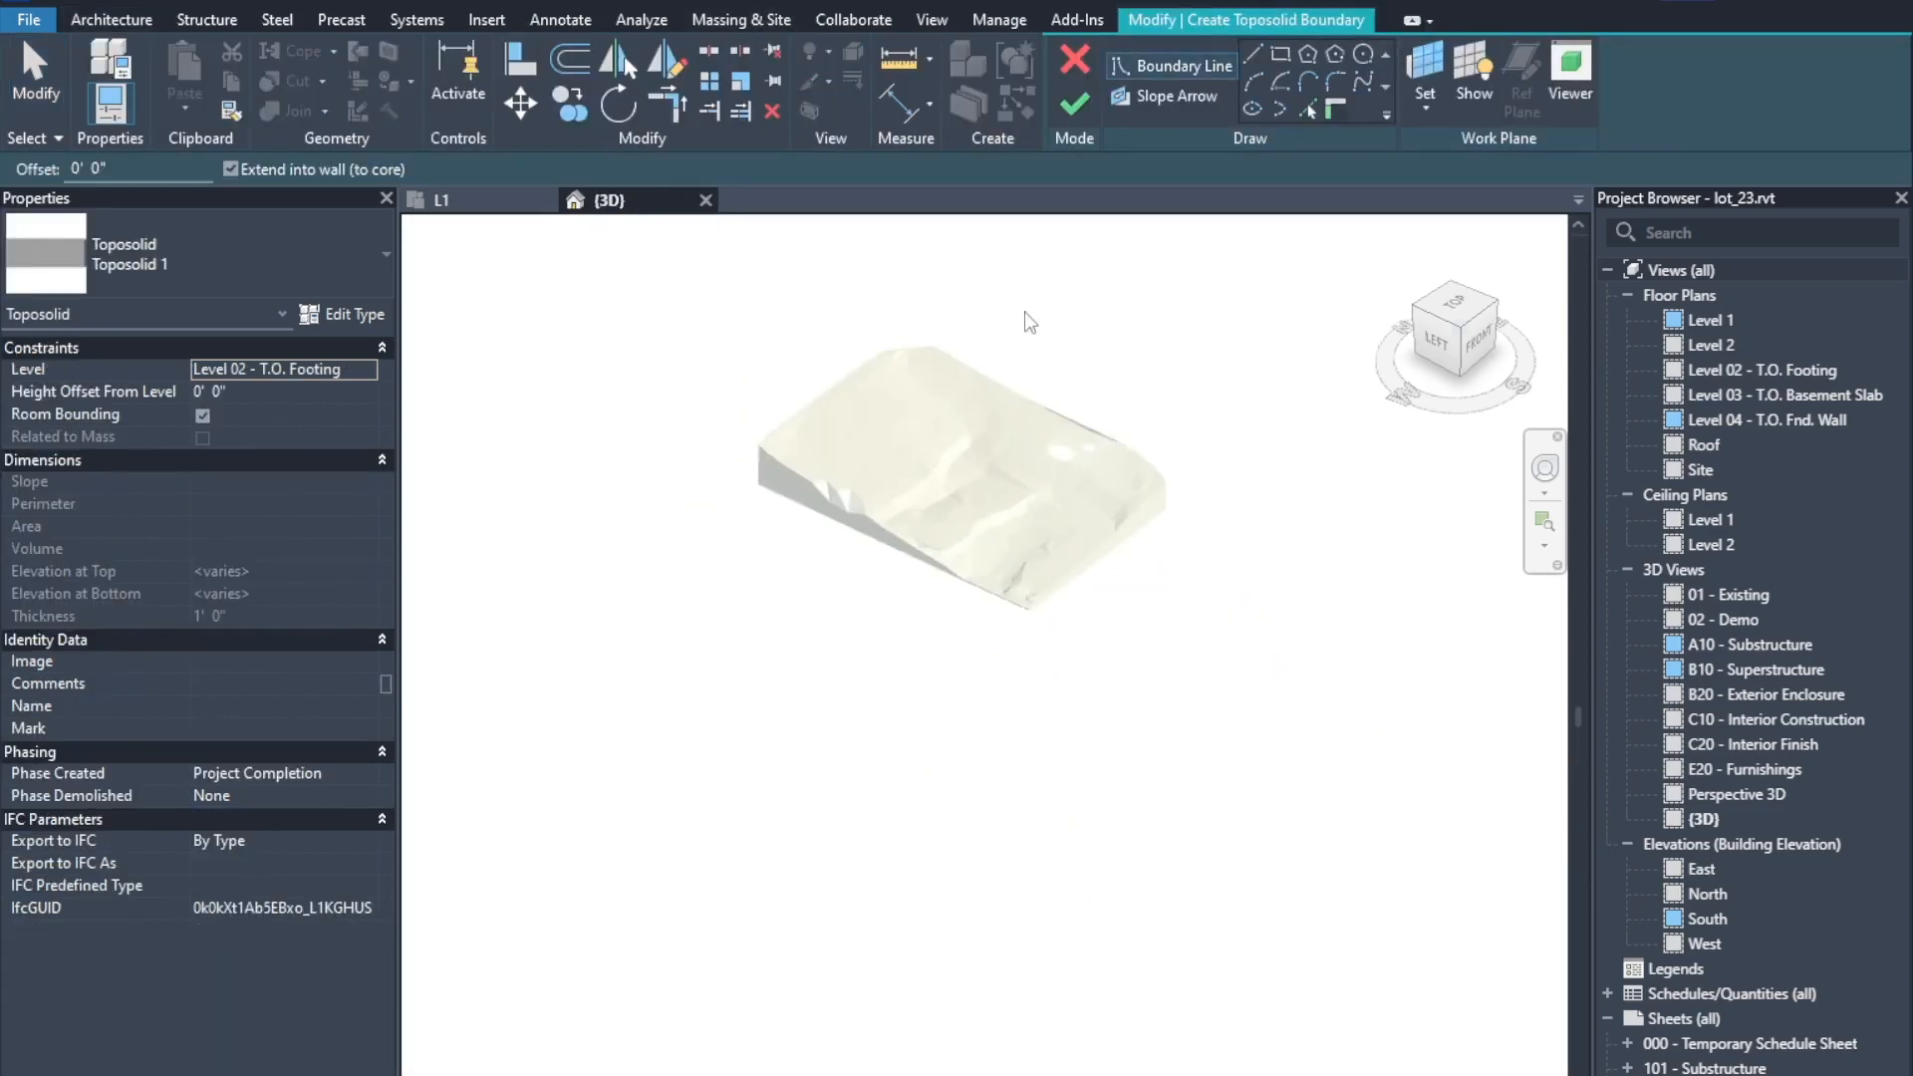
pyautogui.scroll(-2, 960, 473)
pyautogui.click(633, 535)
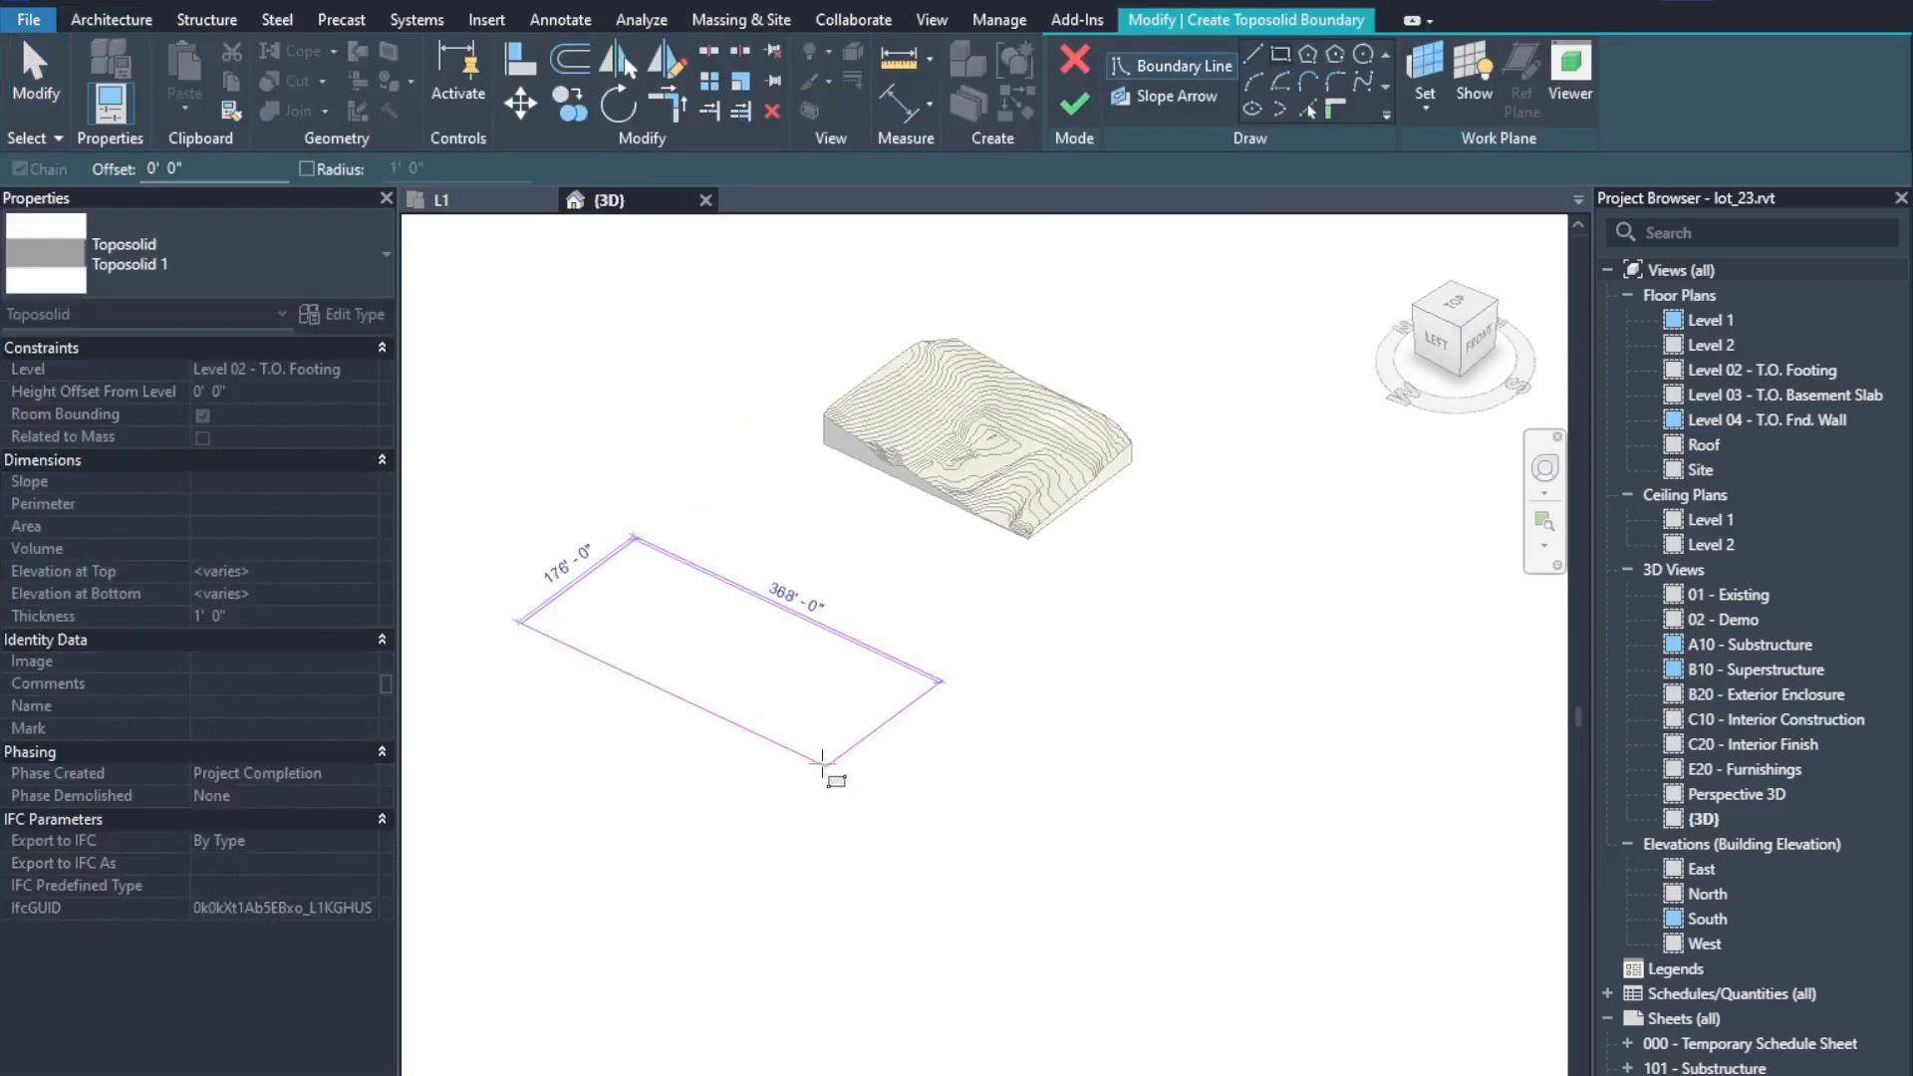
pyautogui.click(796, 772)
pyautogui.scroll(-1, 867, 648)
pyautogui.scroll(2, 687, 589)
pyautogui.press('Escape')
pyautogui.press('Escape')
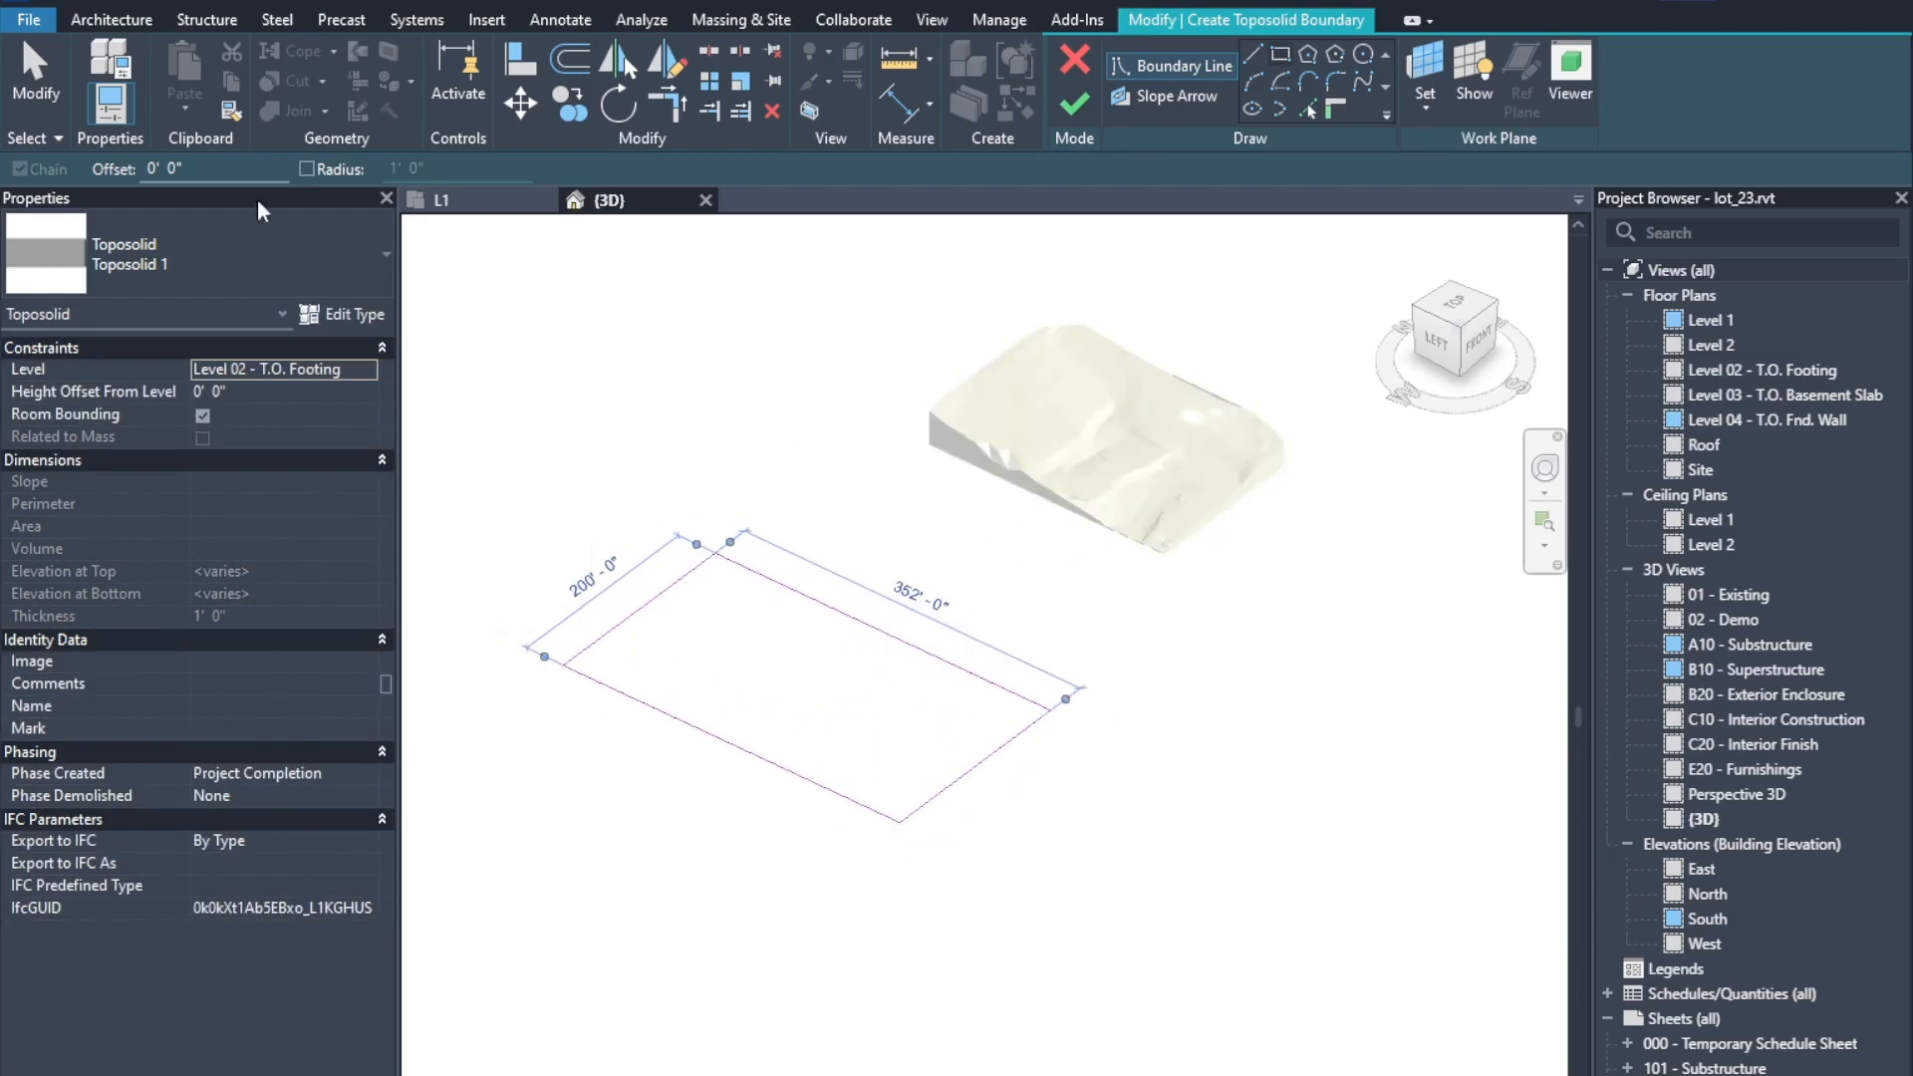
pyautogui.scroll(-1, 1122, 515)
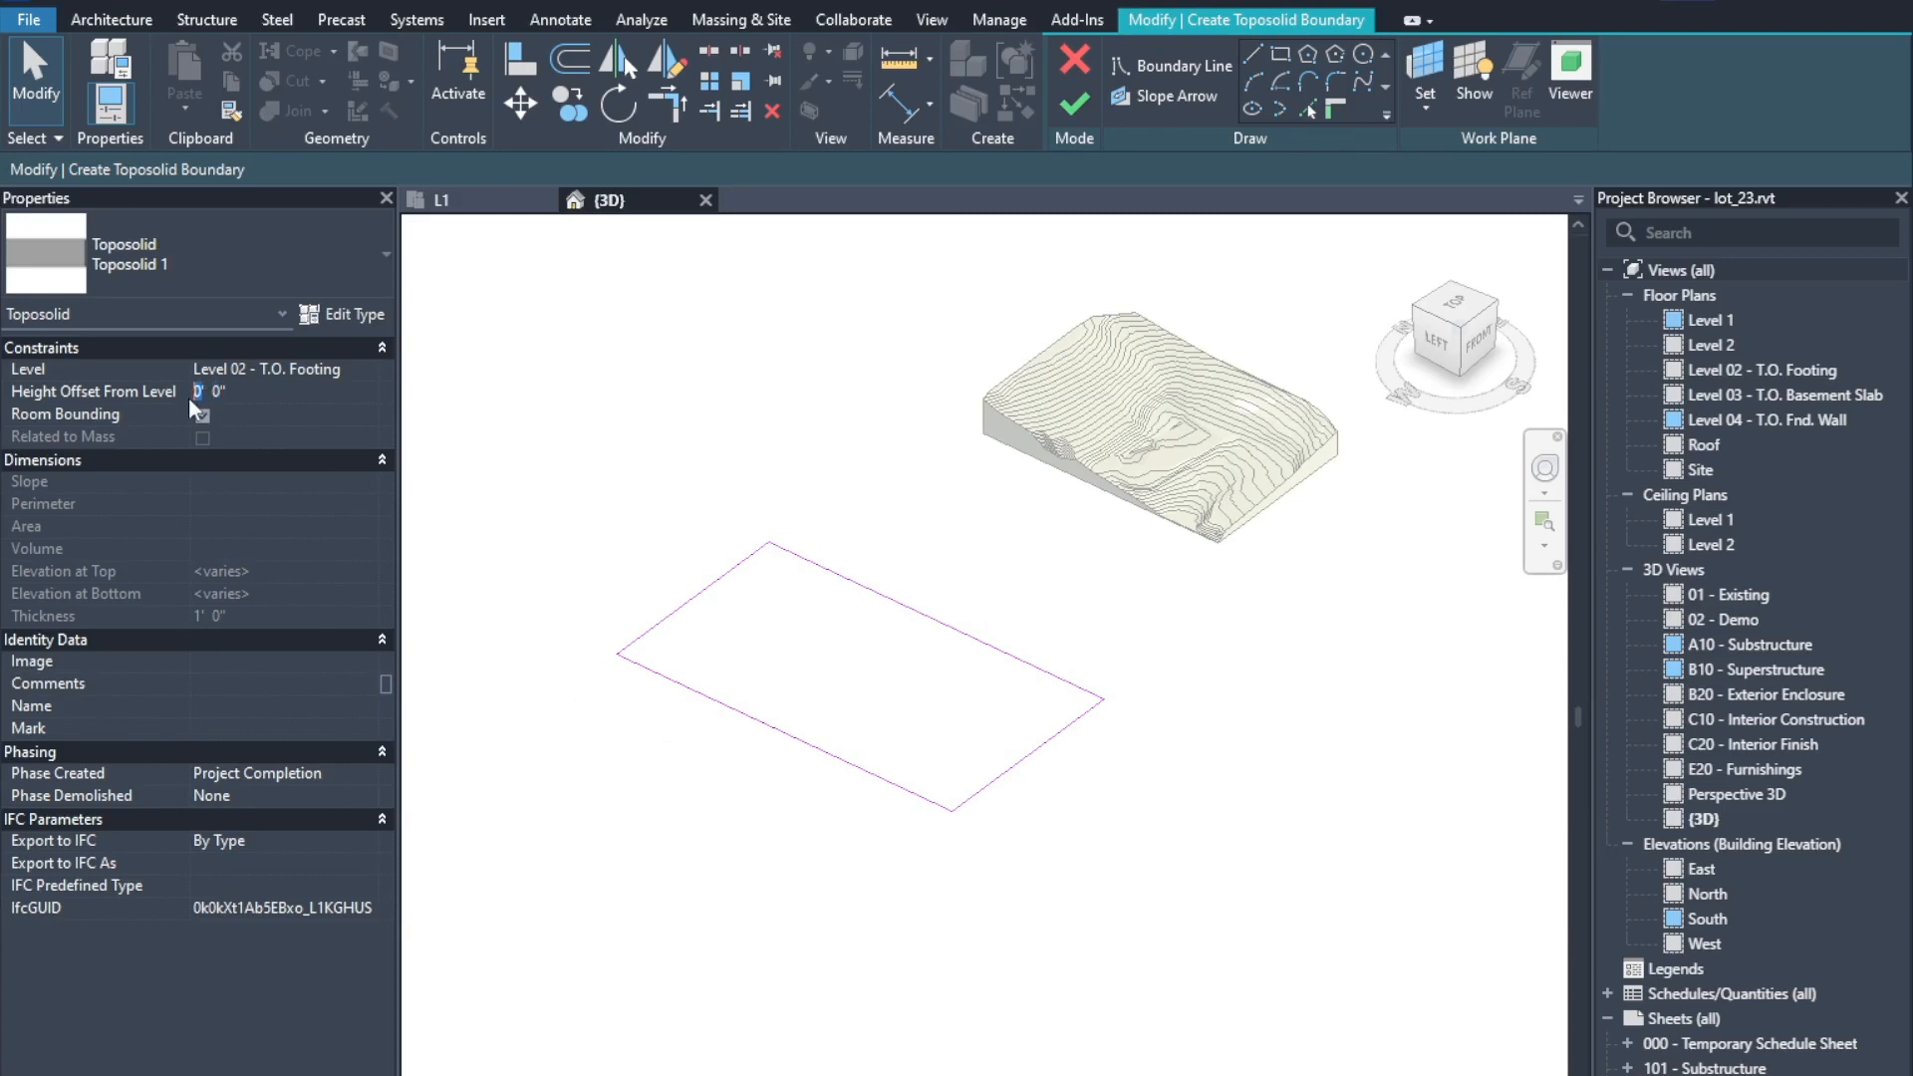
pyautogui.click(1074, 104)
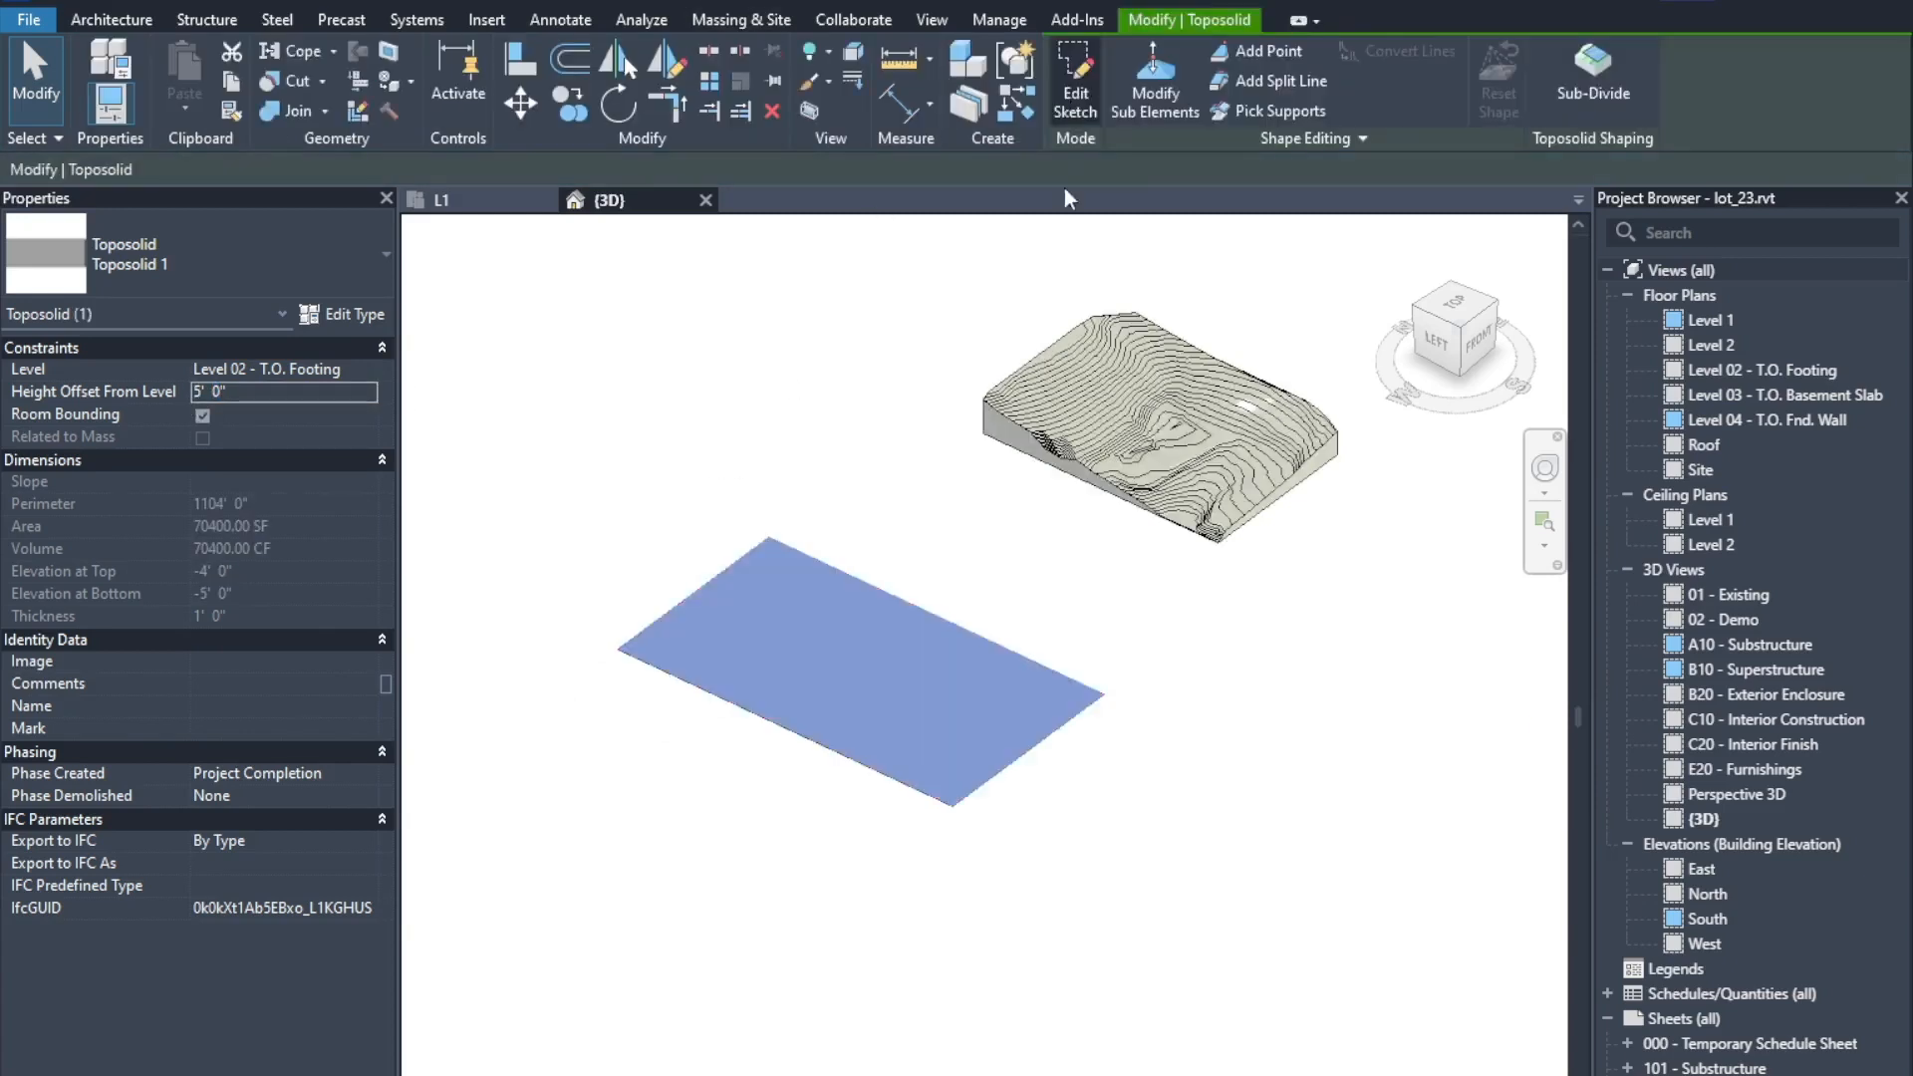
# Step: Inspect the rectangular toposolid's thin edge and its height offset from a low 3D angle
pyautogui.scroll(5, 1046, 817)
pyautogui.keyDown('shift'); pyautogui.moveTo(1076, 800); pyautogui.dragTo(1102, 633, button='middle'); pyautogui.keyUp('shift')
pyautogui.scroll(-3, 1115, 628)
pyautogui.scroll(5, 661, 546)
pyautogui.click(202, 390)
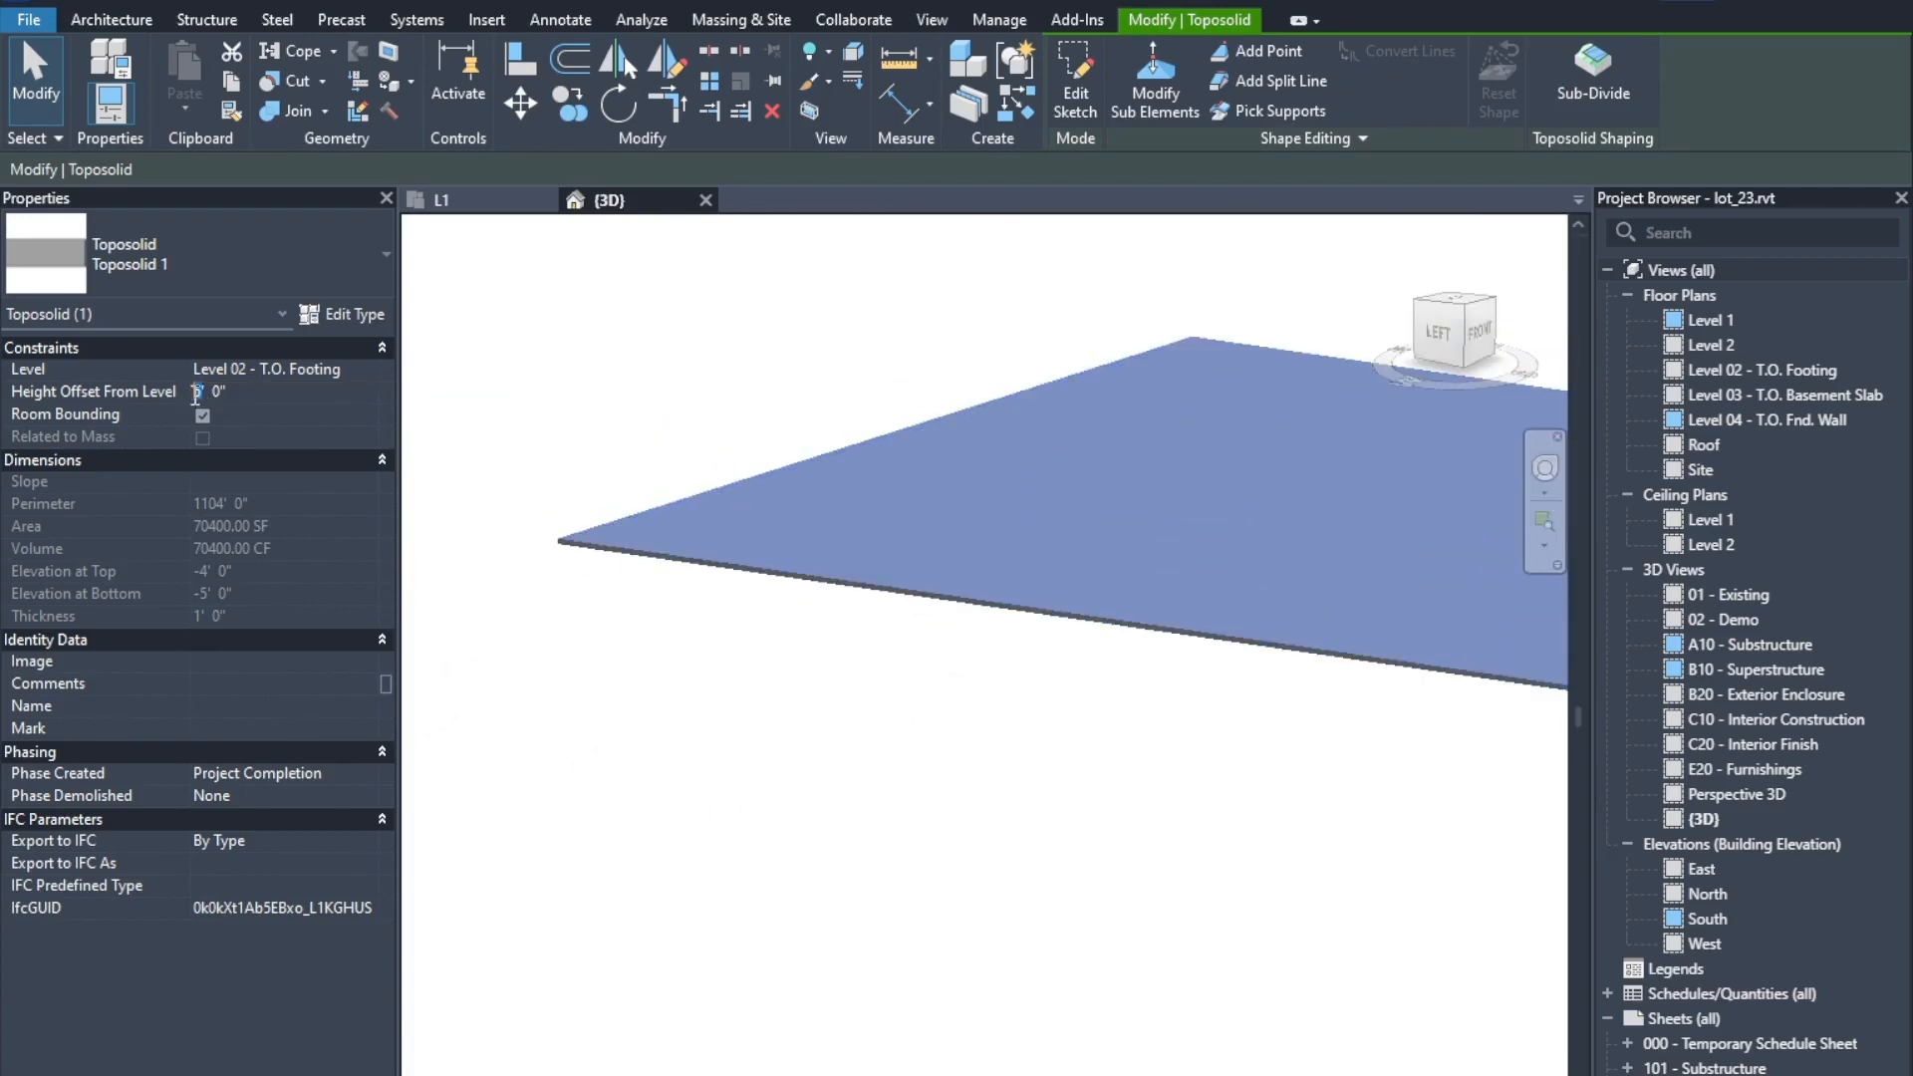
pyautogui.scroll(-3, 769, 624)
pyautogui.click(779, 732)
# Step: Edit the rectangular toposolid's shape and raise the two corners of one short side to form a slope, one to about 76' 3"
pyautogui.scroll(-2, 737, 588)
pyautogui.click(752, 555)
pyautogui.scroll(3, 1265, 833)
pyautogui.click(1156, 100)
pyautogui.moveTo(657, 420); pyautogui.dragTo(897, 504, button='middle')
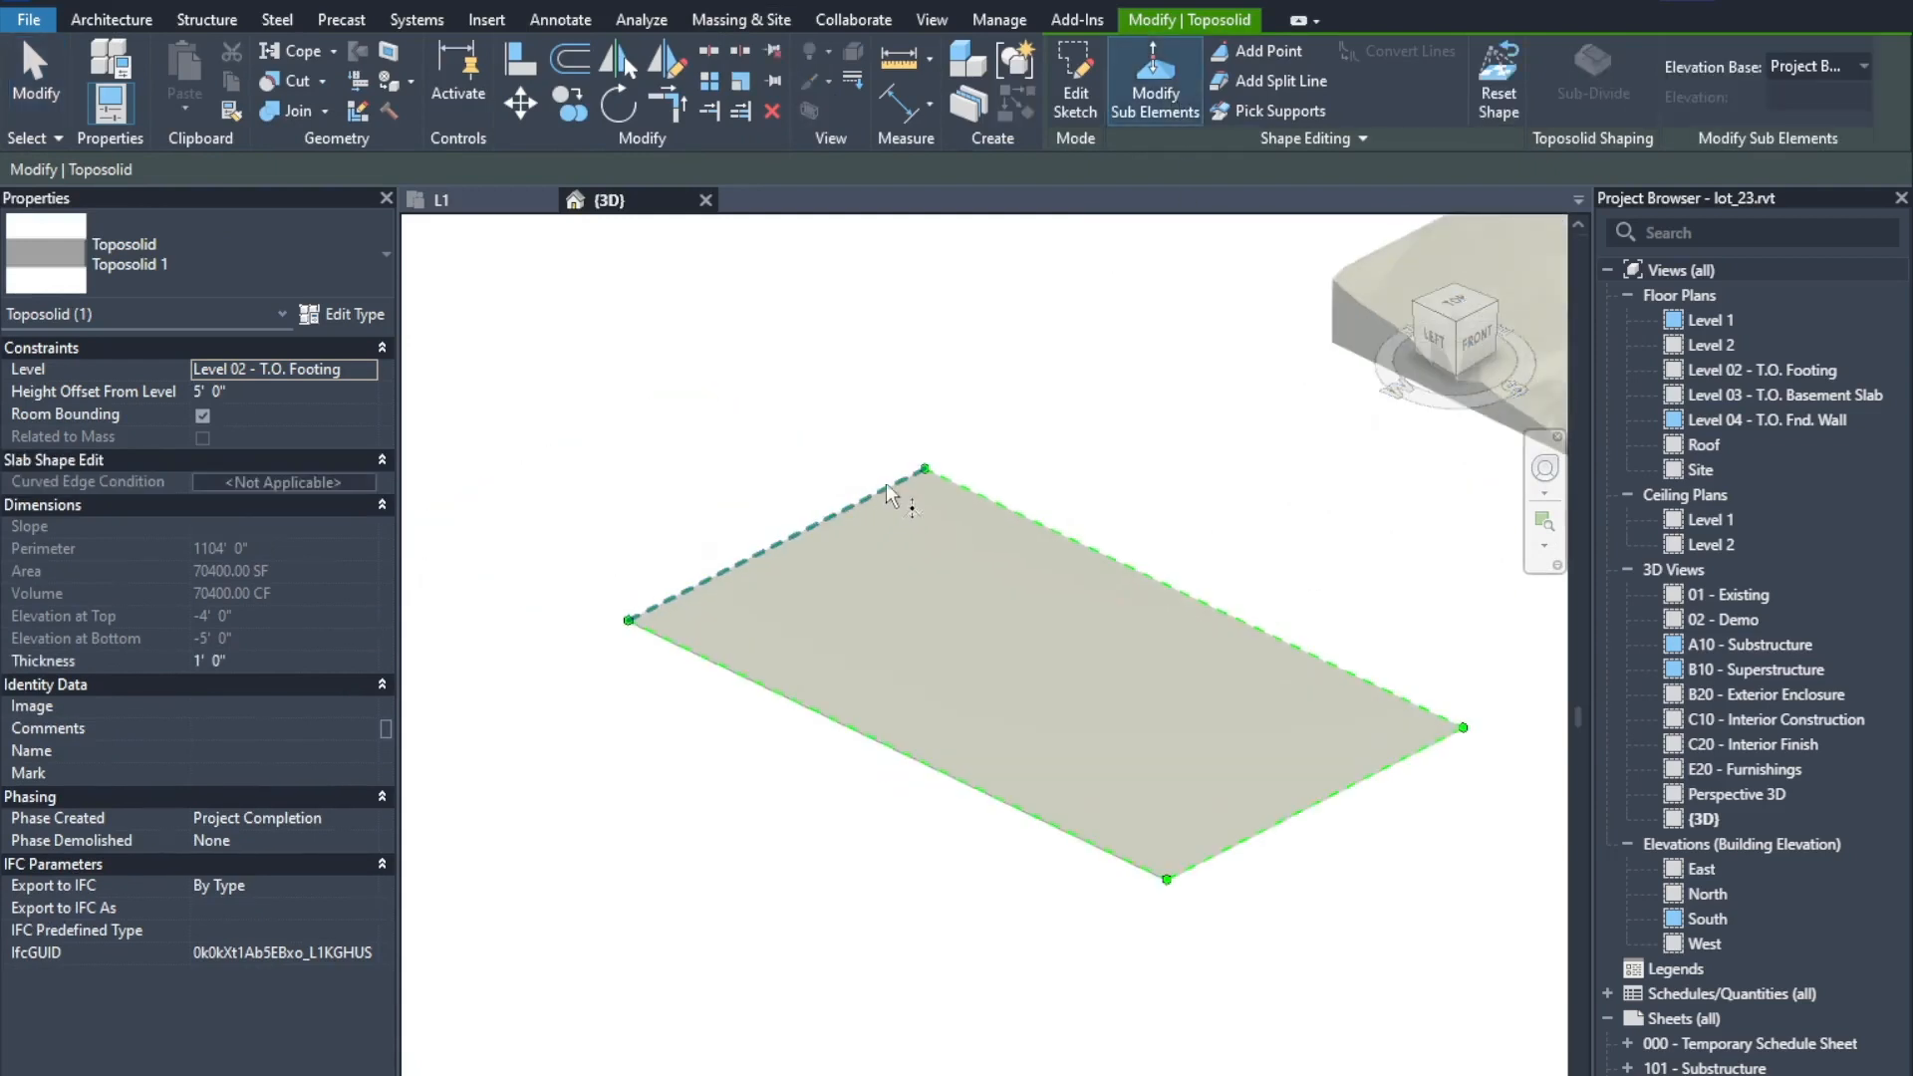
pyautogui.moveTo(951, 488); pyautogui.dragTo(950, 352)
pyautogui.scroll(-3, 971, 438)
pyautogui.keyDown('shift'); pyautogui.moveTo(1086, 578); pyautogui.dragTo(1236, 558, button='middle'); pyautogui.keyUp('shift')
pyautogui.scroll(2, 1245, 598)
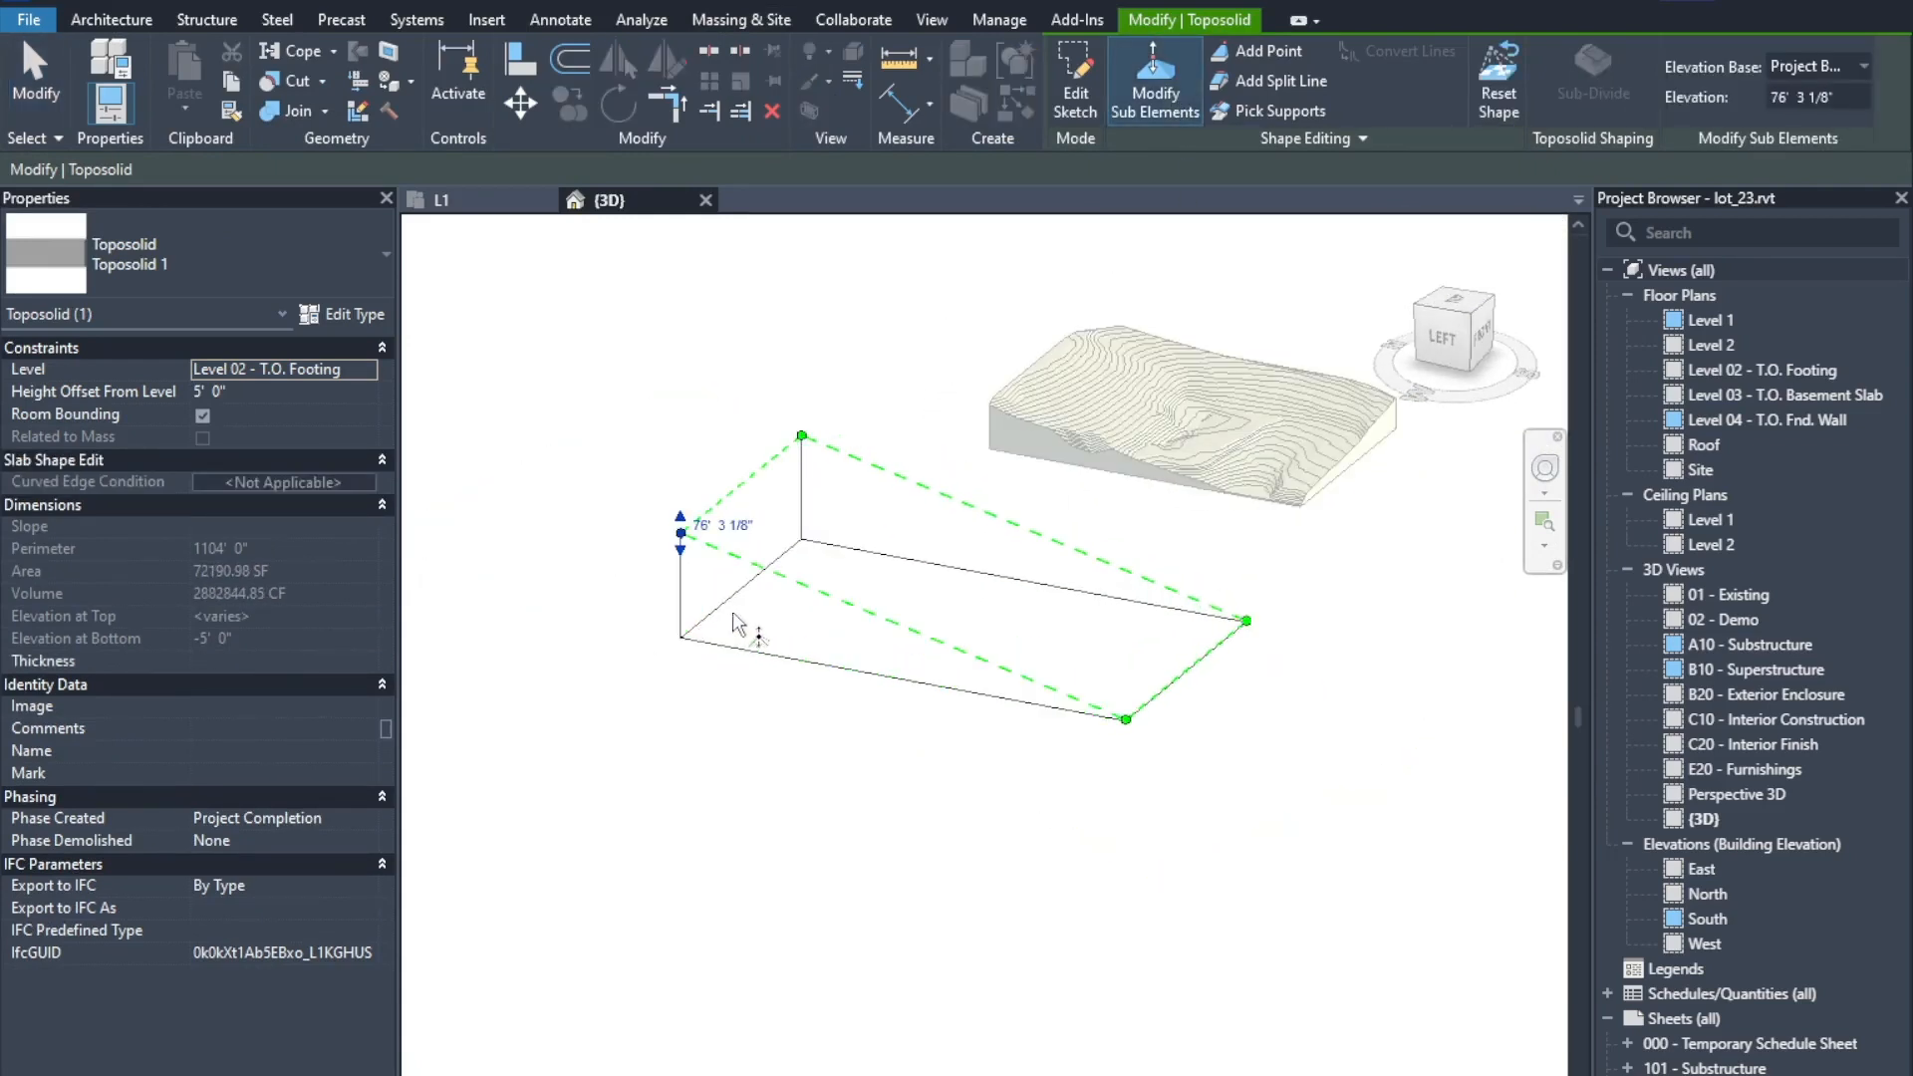
# Step: Add shape points along both long edges and in the middle of the sloped toposolid
pyautogui.click(1256, 51)
pyautogui.click(883, 619)
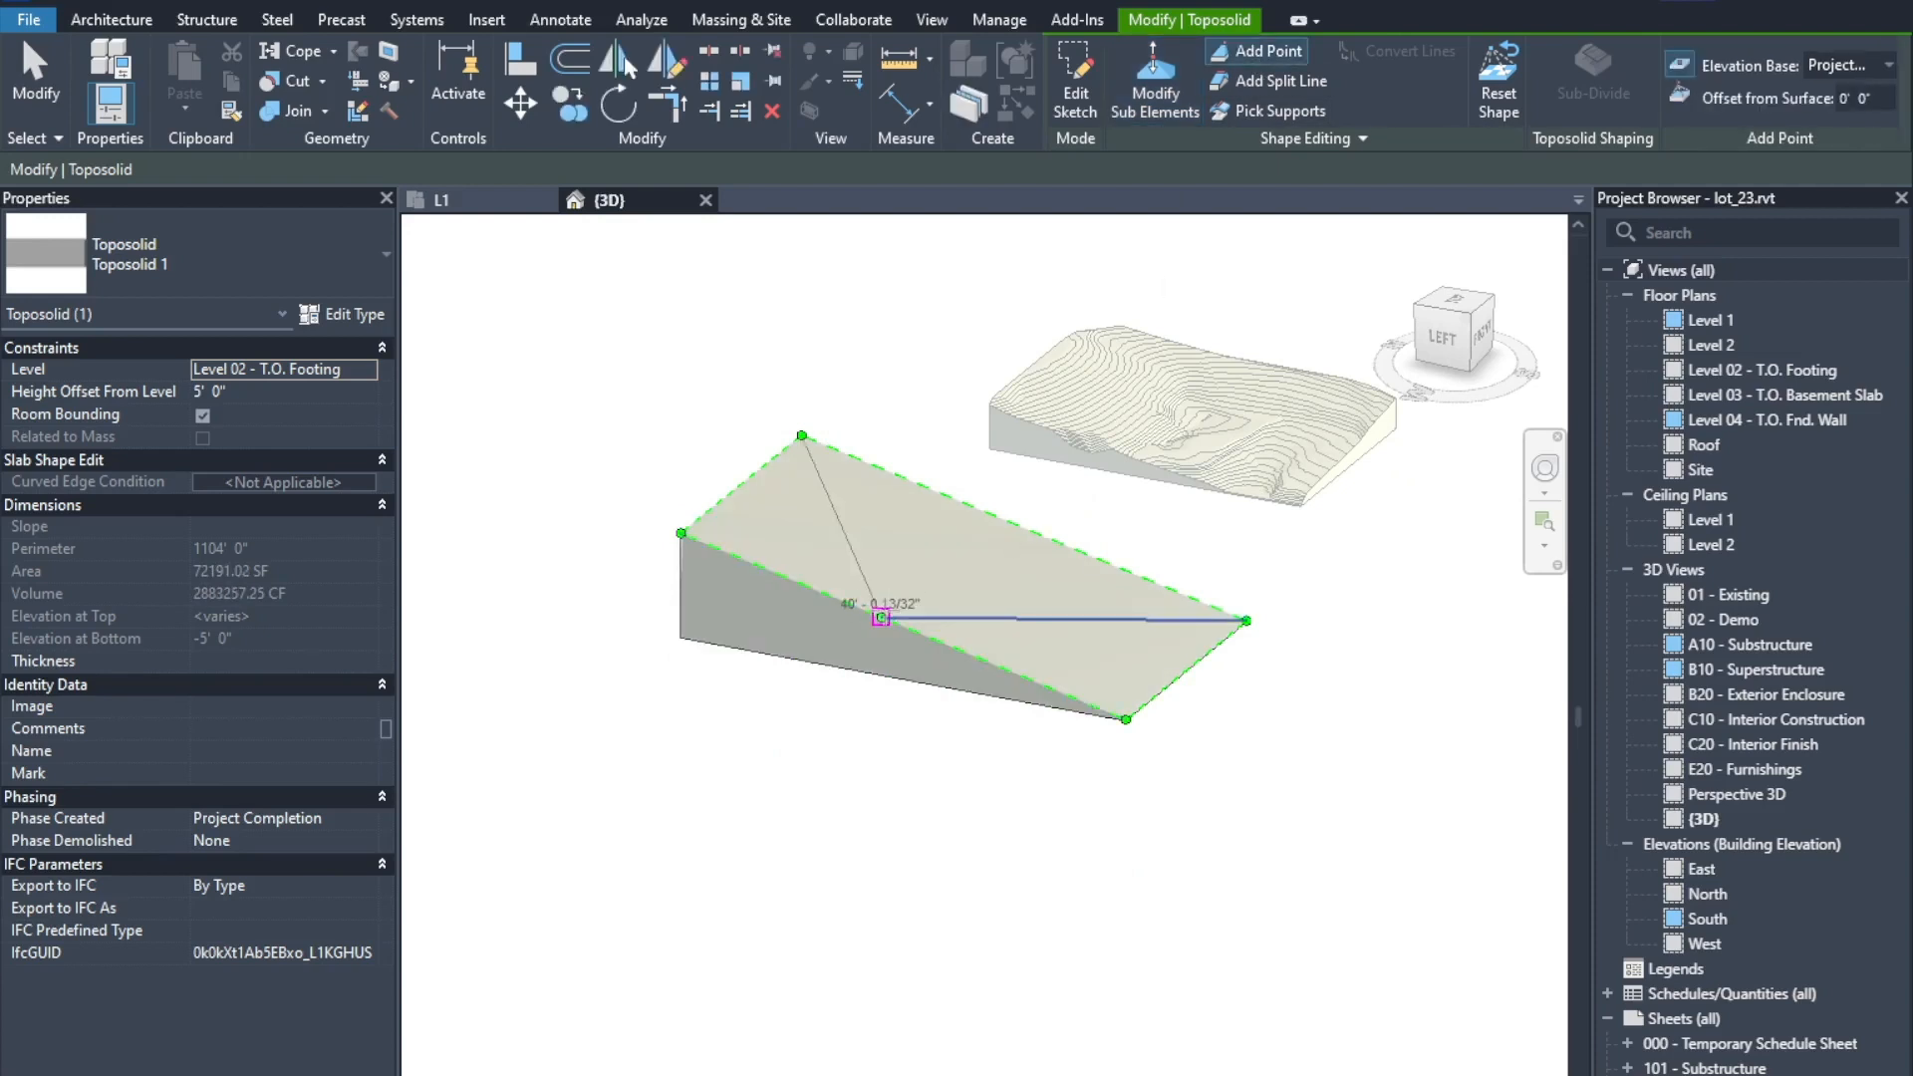
pyautogui.click(927, 559)
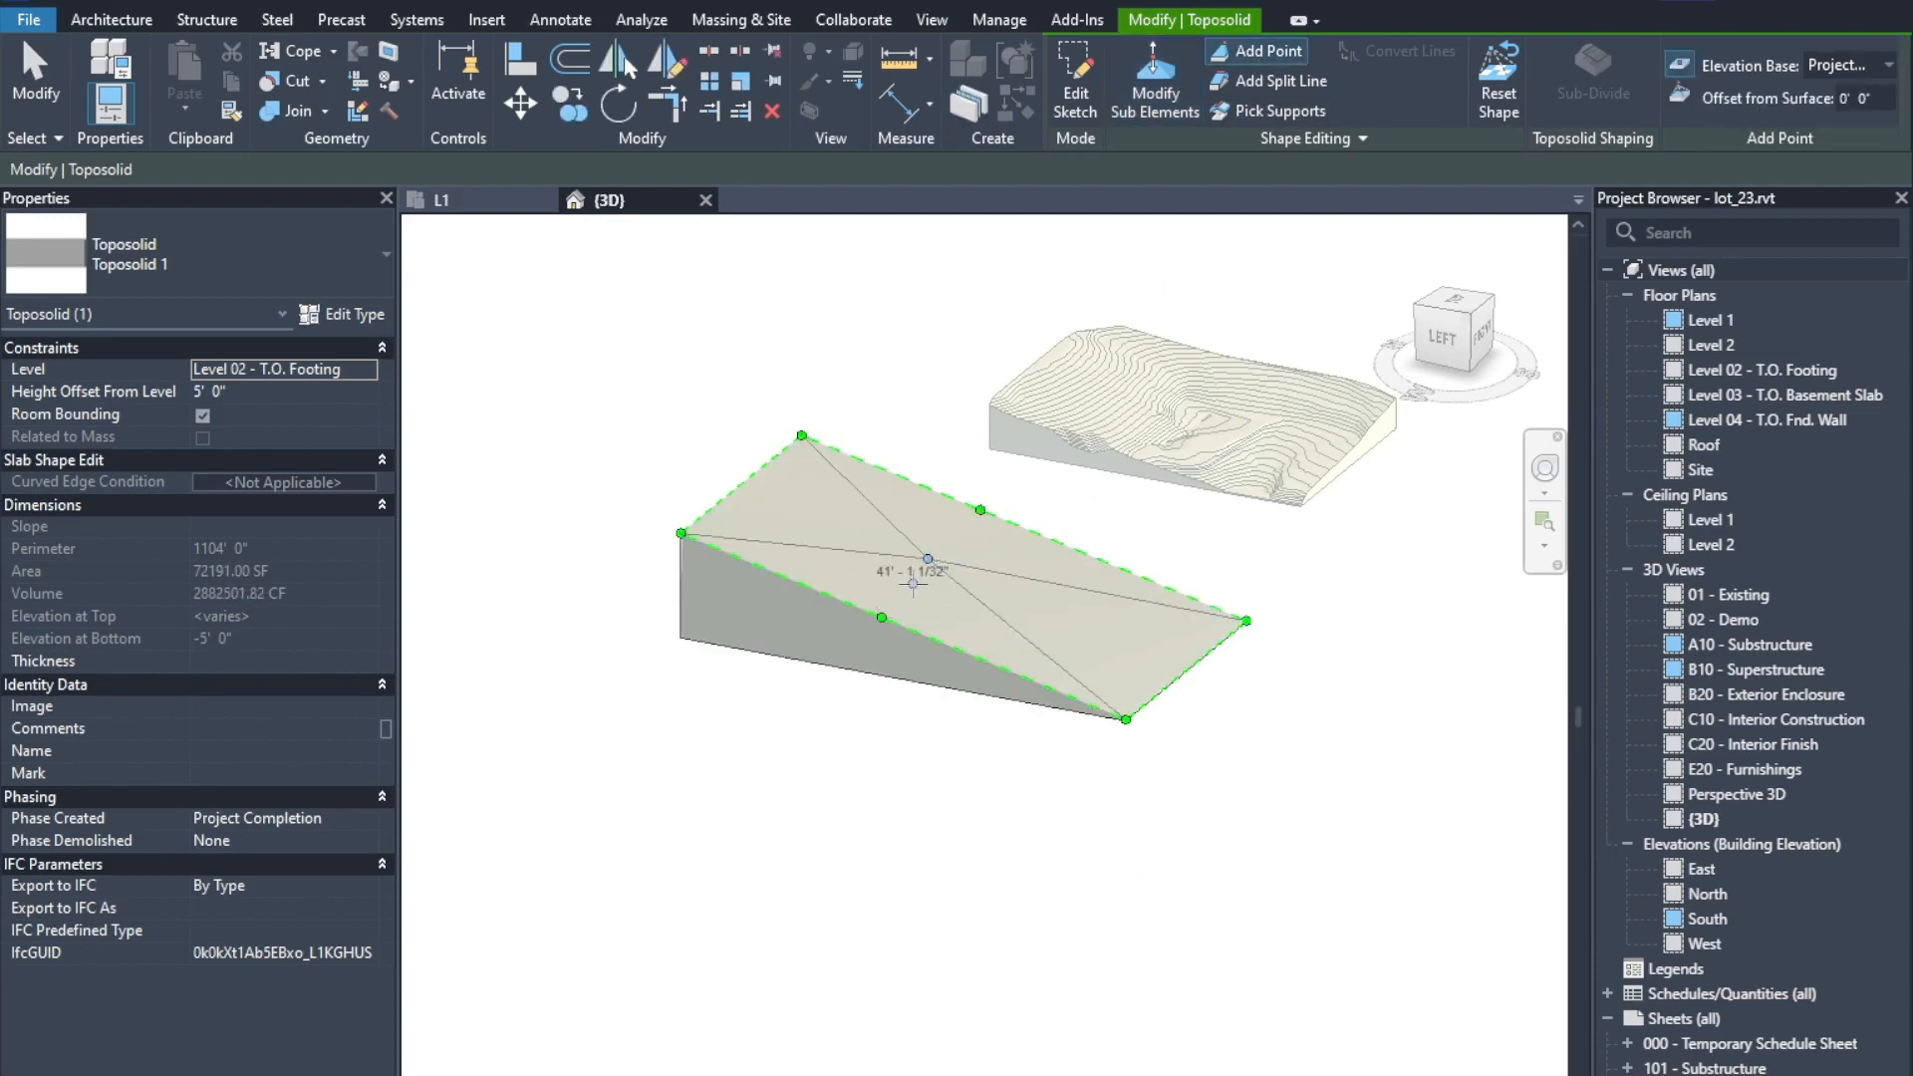
# Step: Lower the three added points, the one on the near long edge to about 40', and finish the shape editing
pyautogui.click(1155, 84)
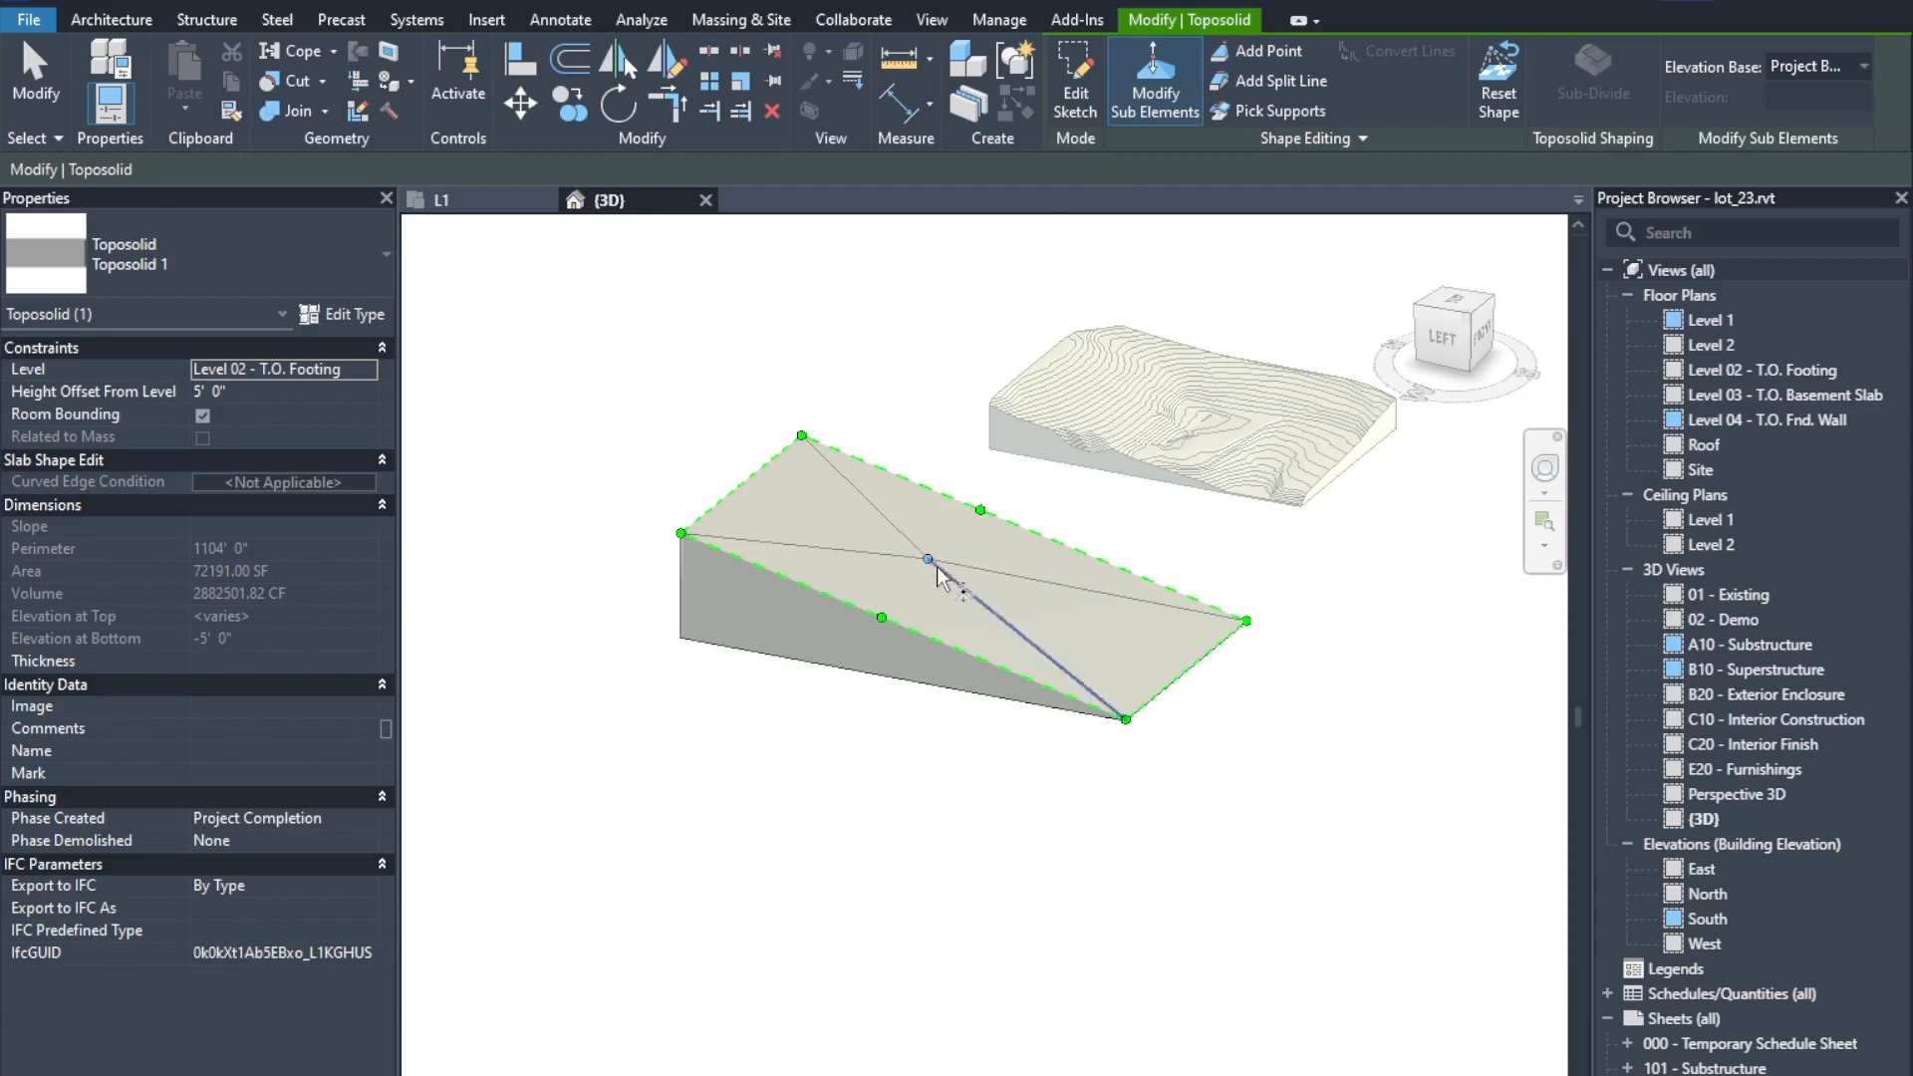
pyautogui.click(928, 560)
pyautogui.moveTo(927, 575); pyautogui.dragTo(927, 600)
pyautogui.click(980, 510)
pyautogui.moveTo(981, 526); pyautogui.dragTo(992, 572)
pyautogui.scroll(3, 1006, 525)
pyautogui.scroll(-1, 1021, 565)
pyautogui.scroll(1, 776, 658)
pyautogui.moveTo(893, 635); pyautogui.dragTo(838, 623)
pyautogui.scroll(-2, 710, 717)
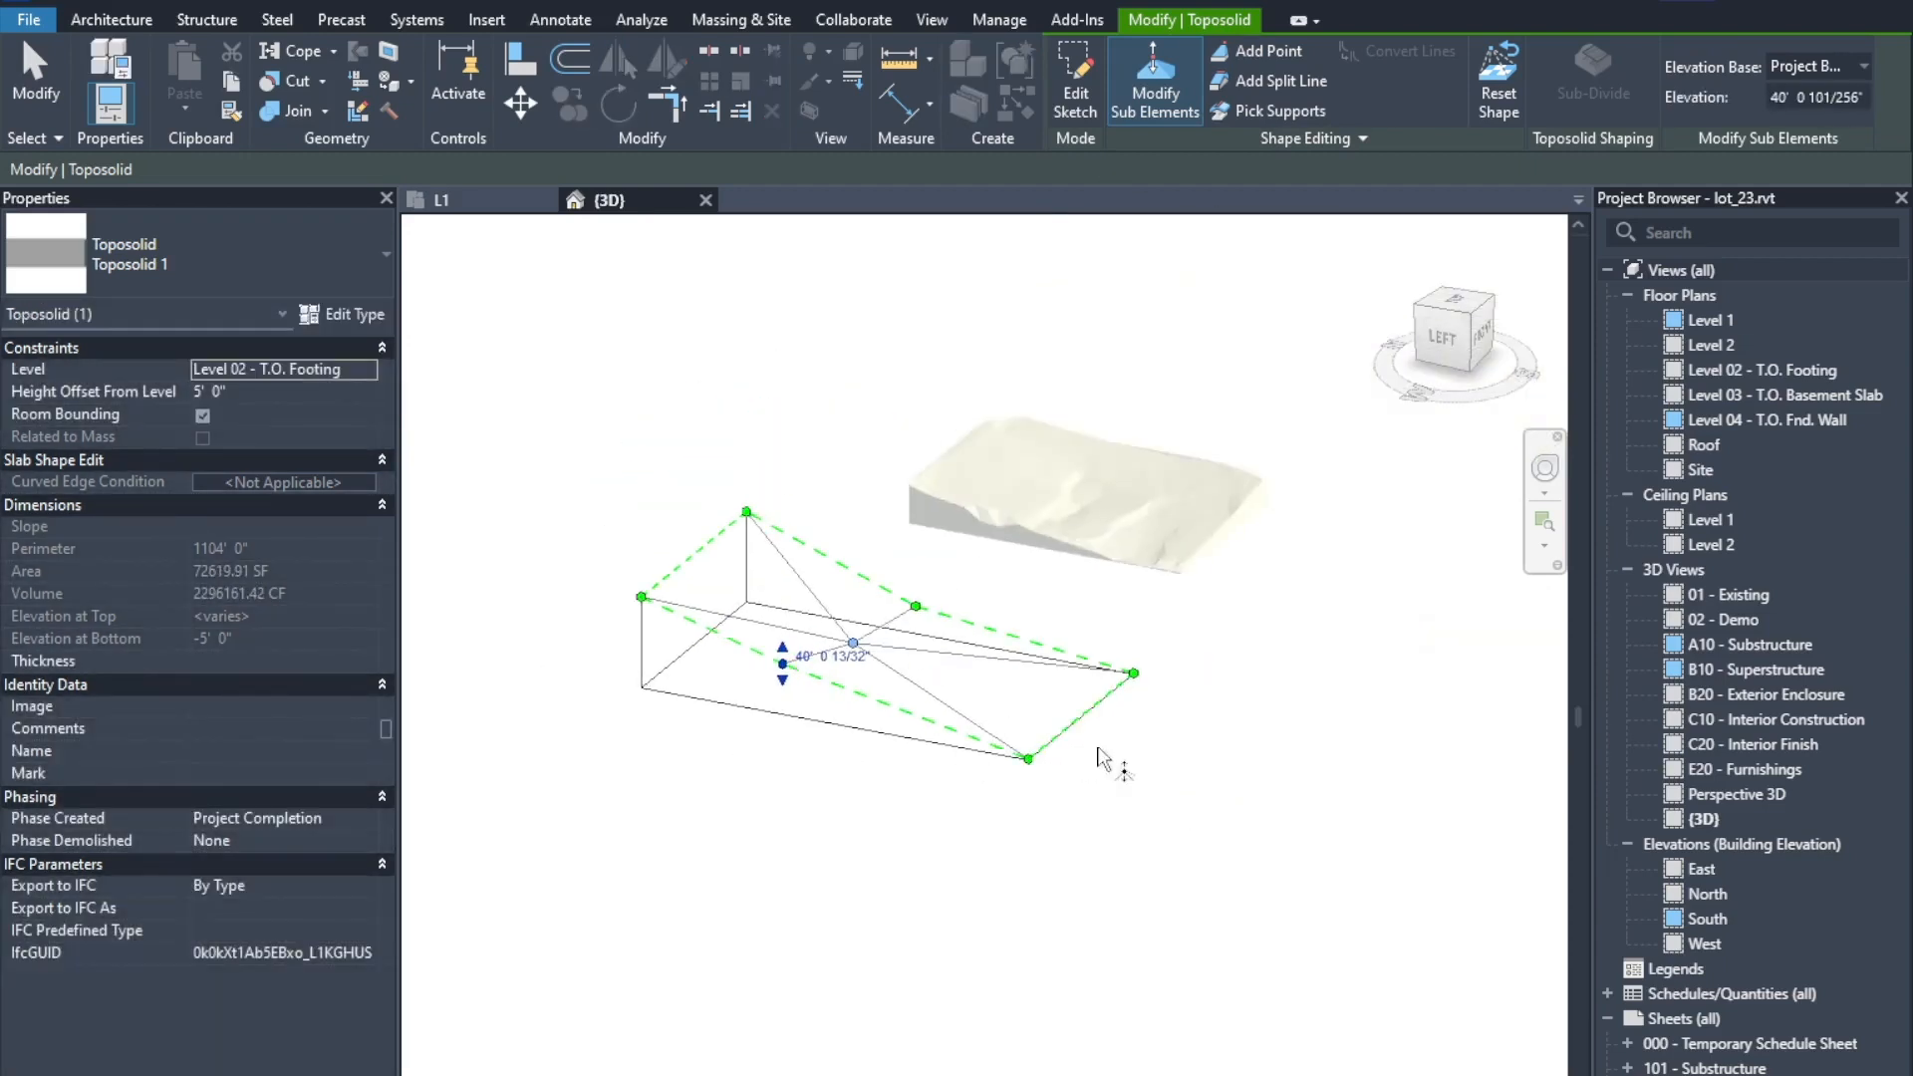
pyautogui.press('Escape')
pyautogui.press('Escape')
pyautogui.keyDown('shift'); pyautogui.moveTo(1161, 628); pyautogui.dragTo(1142, 795, button='middle'); pyautogui.keyUp('shift')
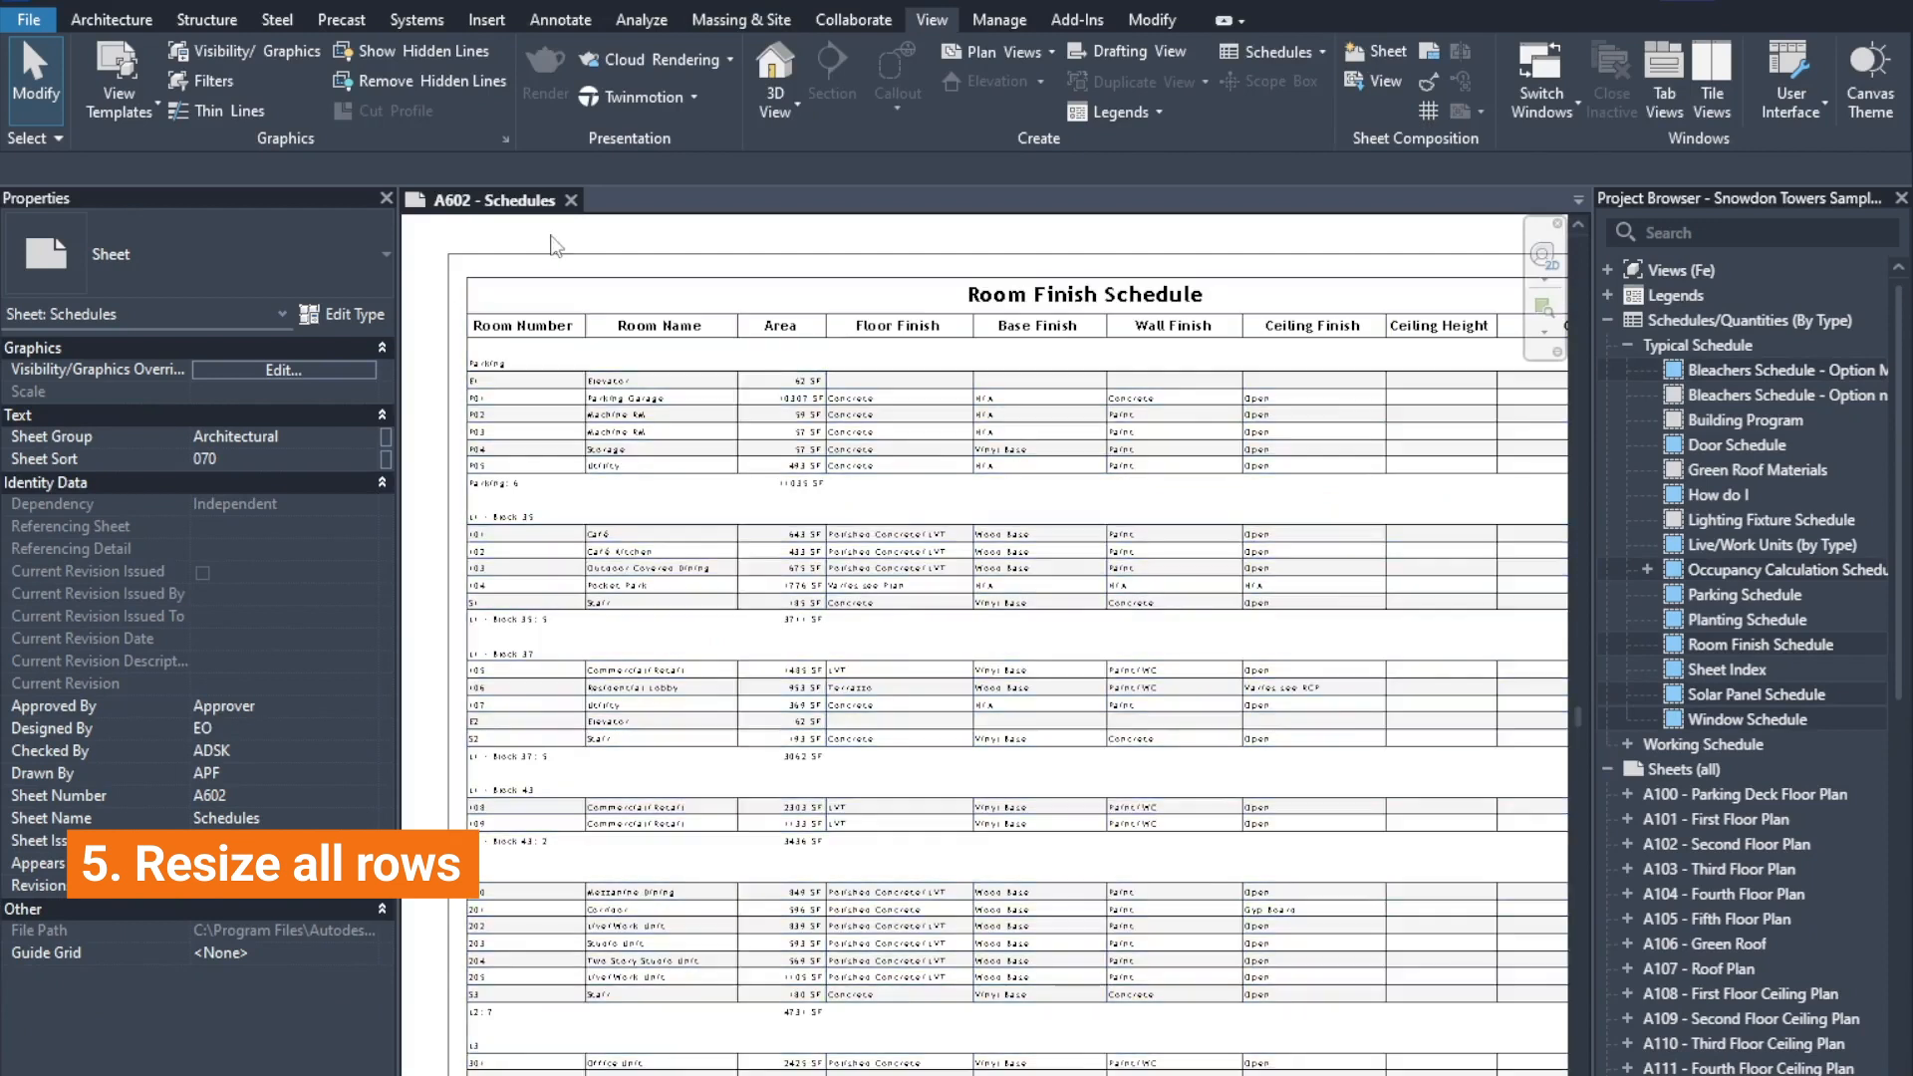
# Step: Set the Room Finish Schedule on sheet A602 to resize all of its rows
pyautogui.scroll(2, 588, 389)
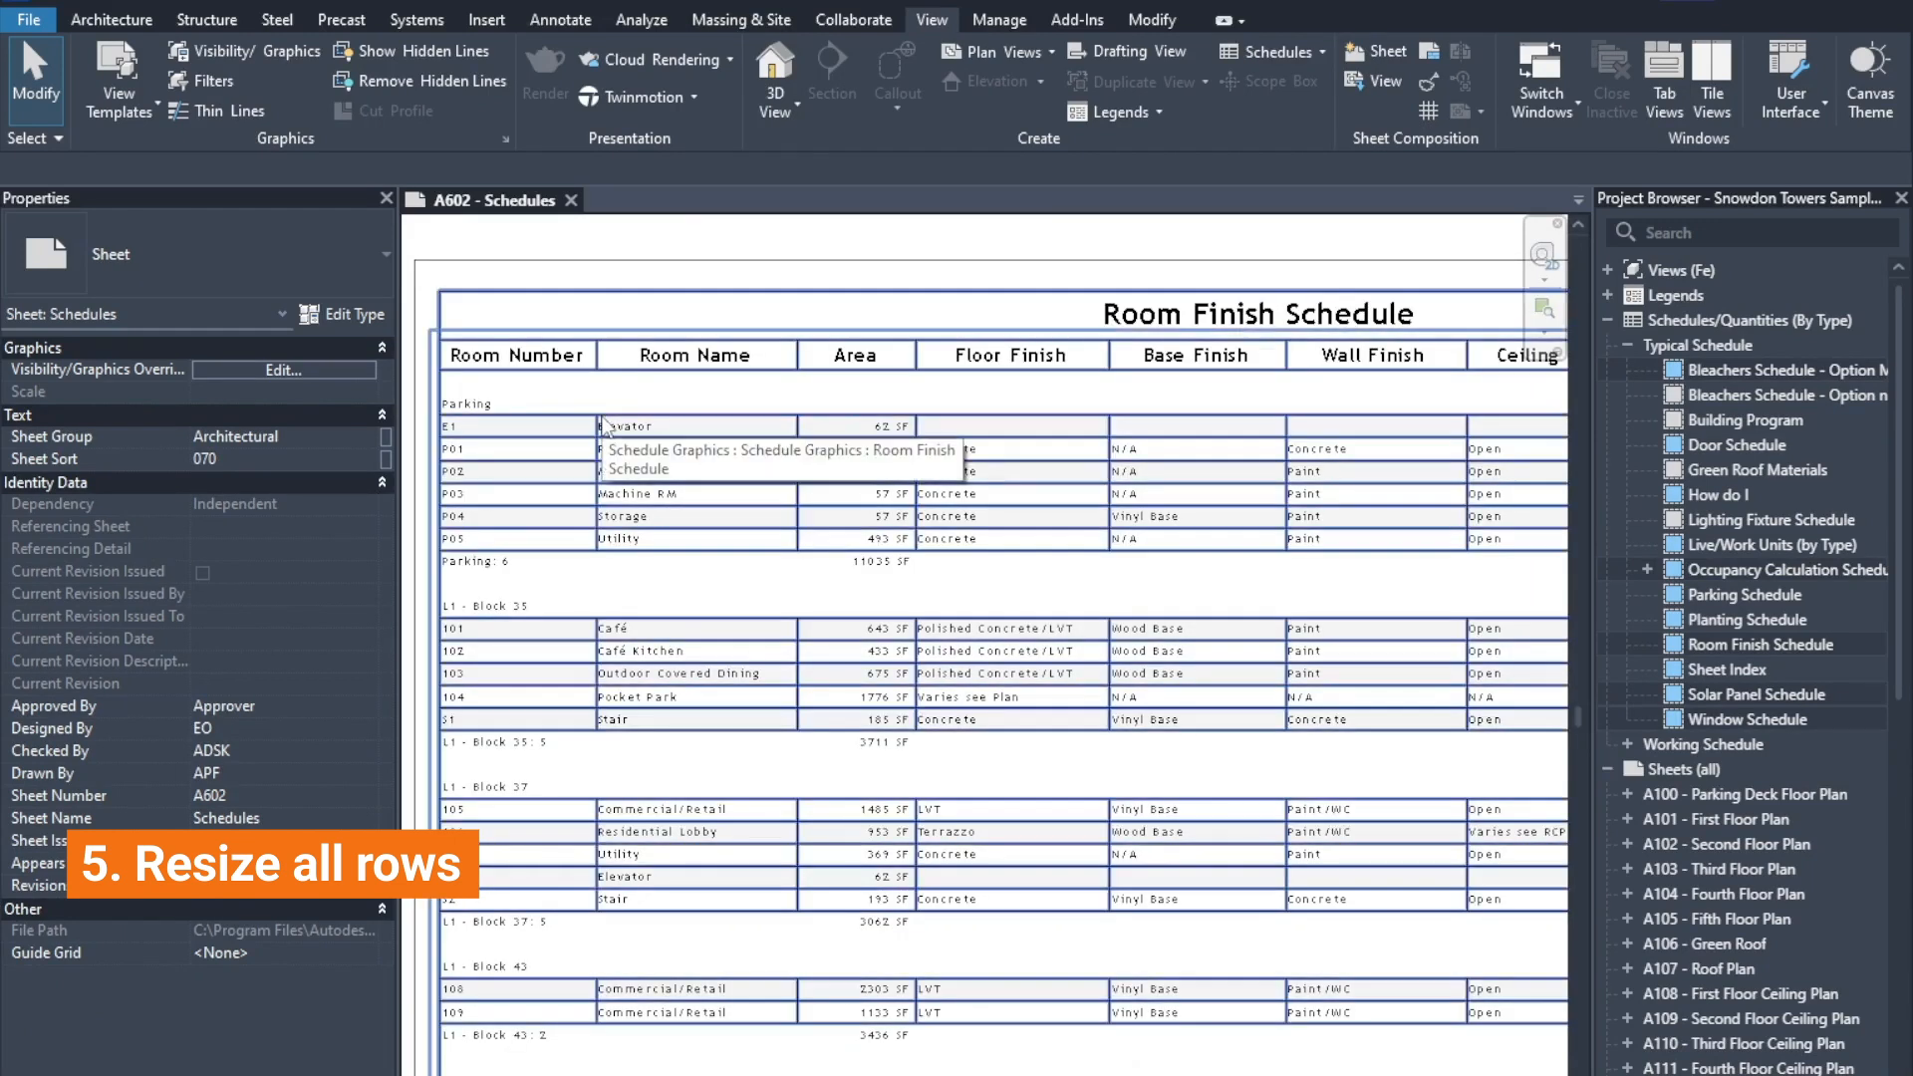
pyautogui.click(603, 424)
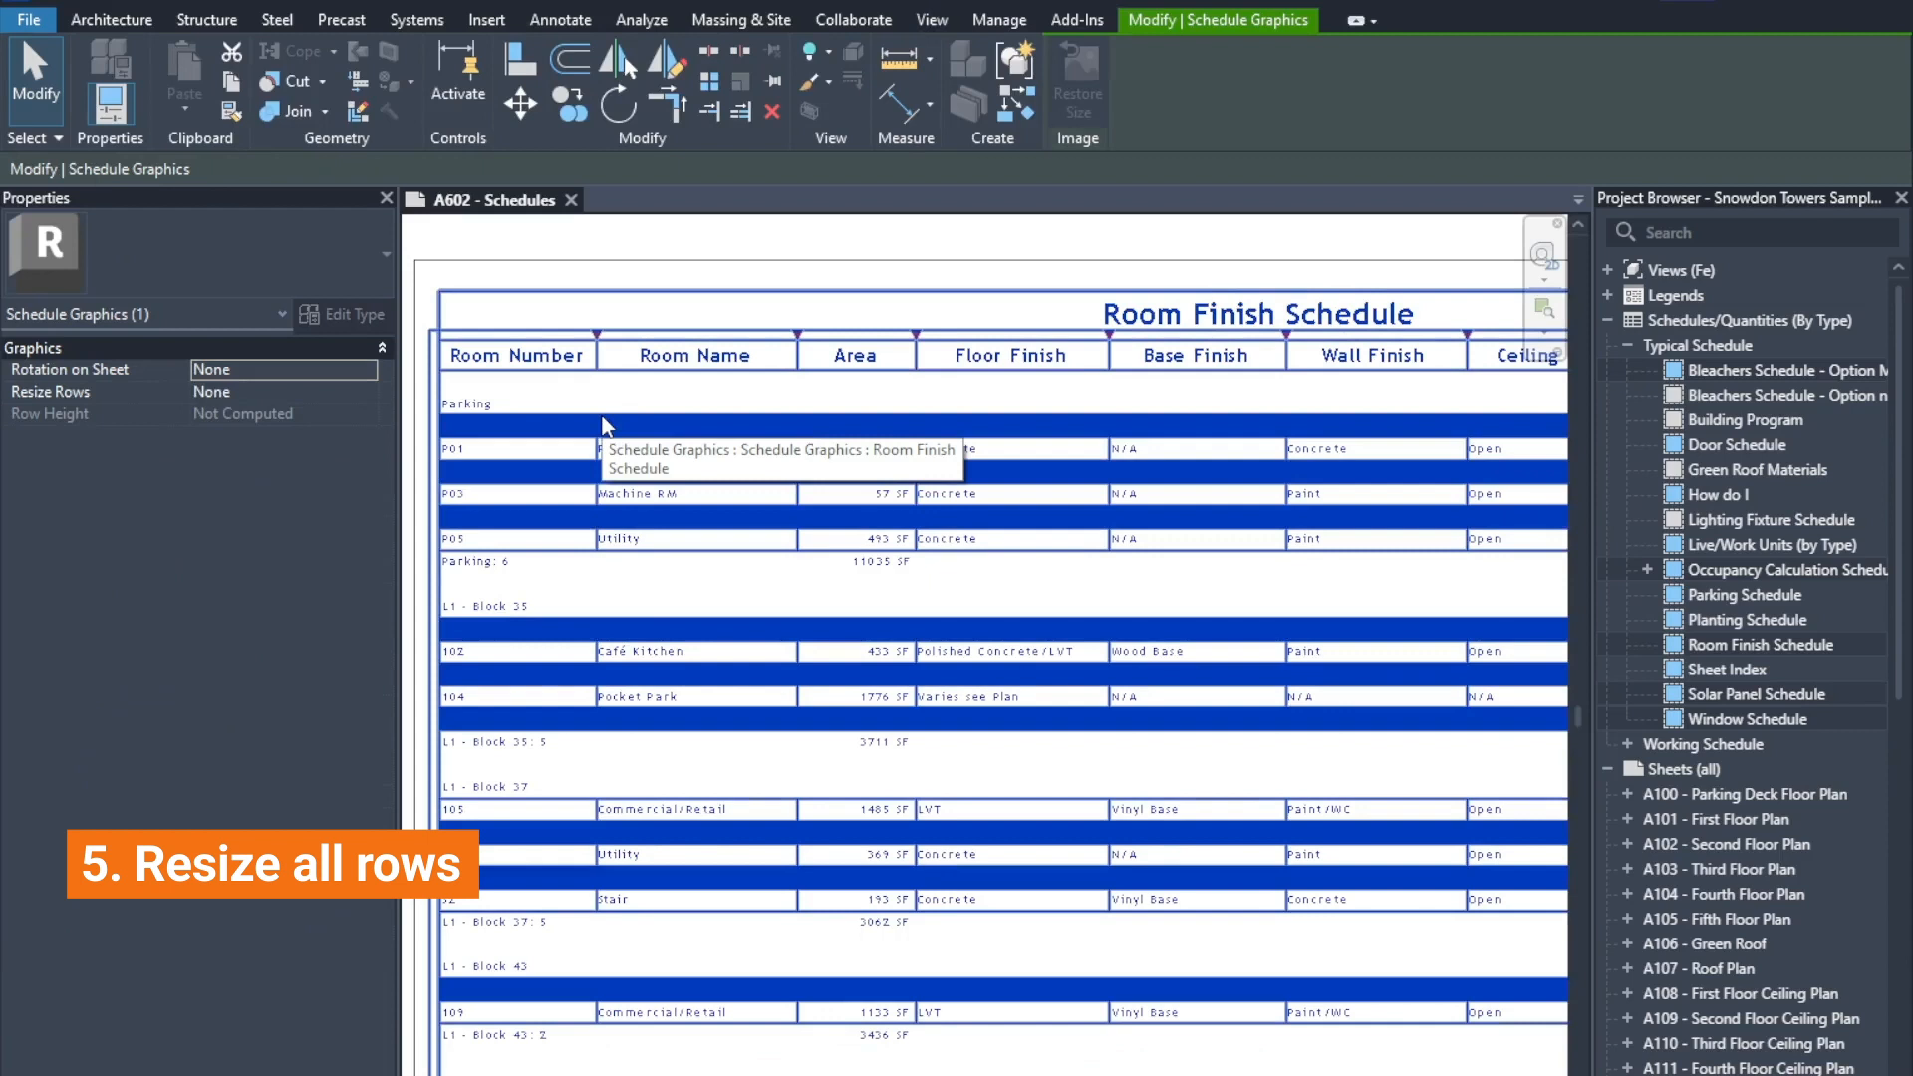
pyautogui.click(368, 391)
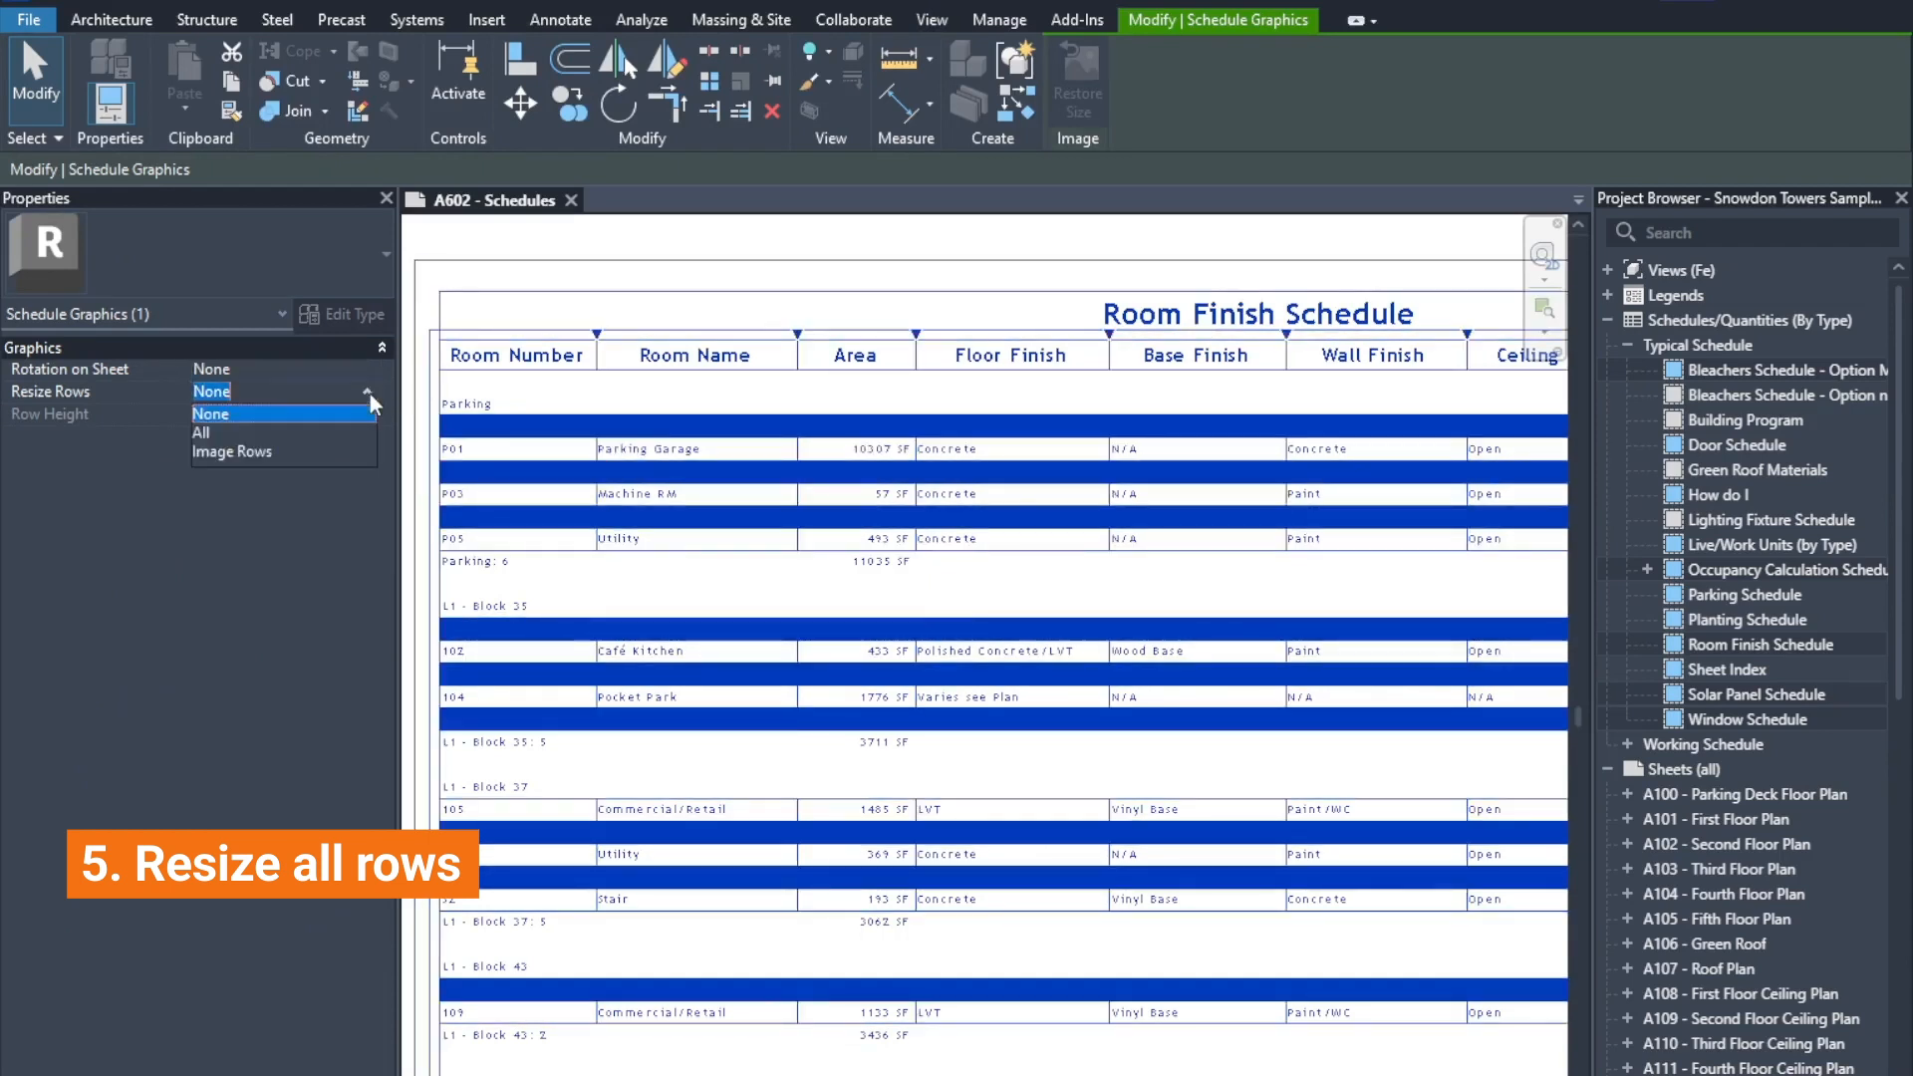
pyautogui.click(287, 433)
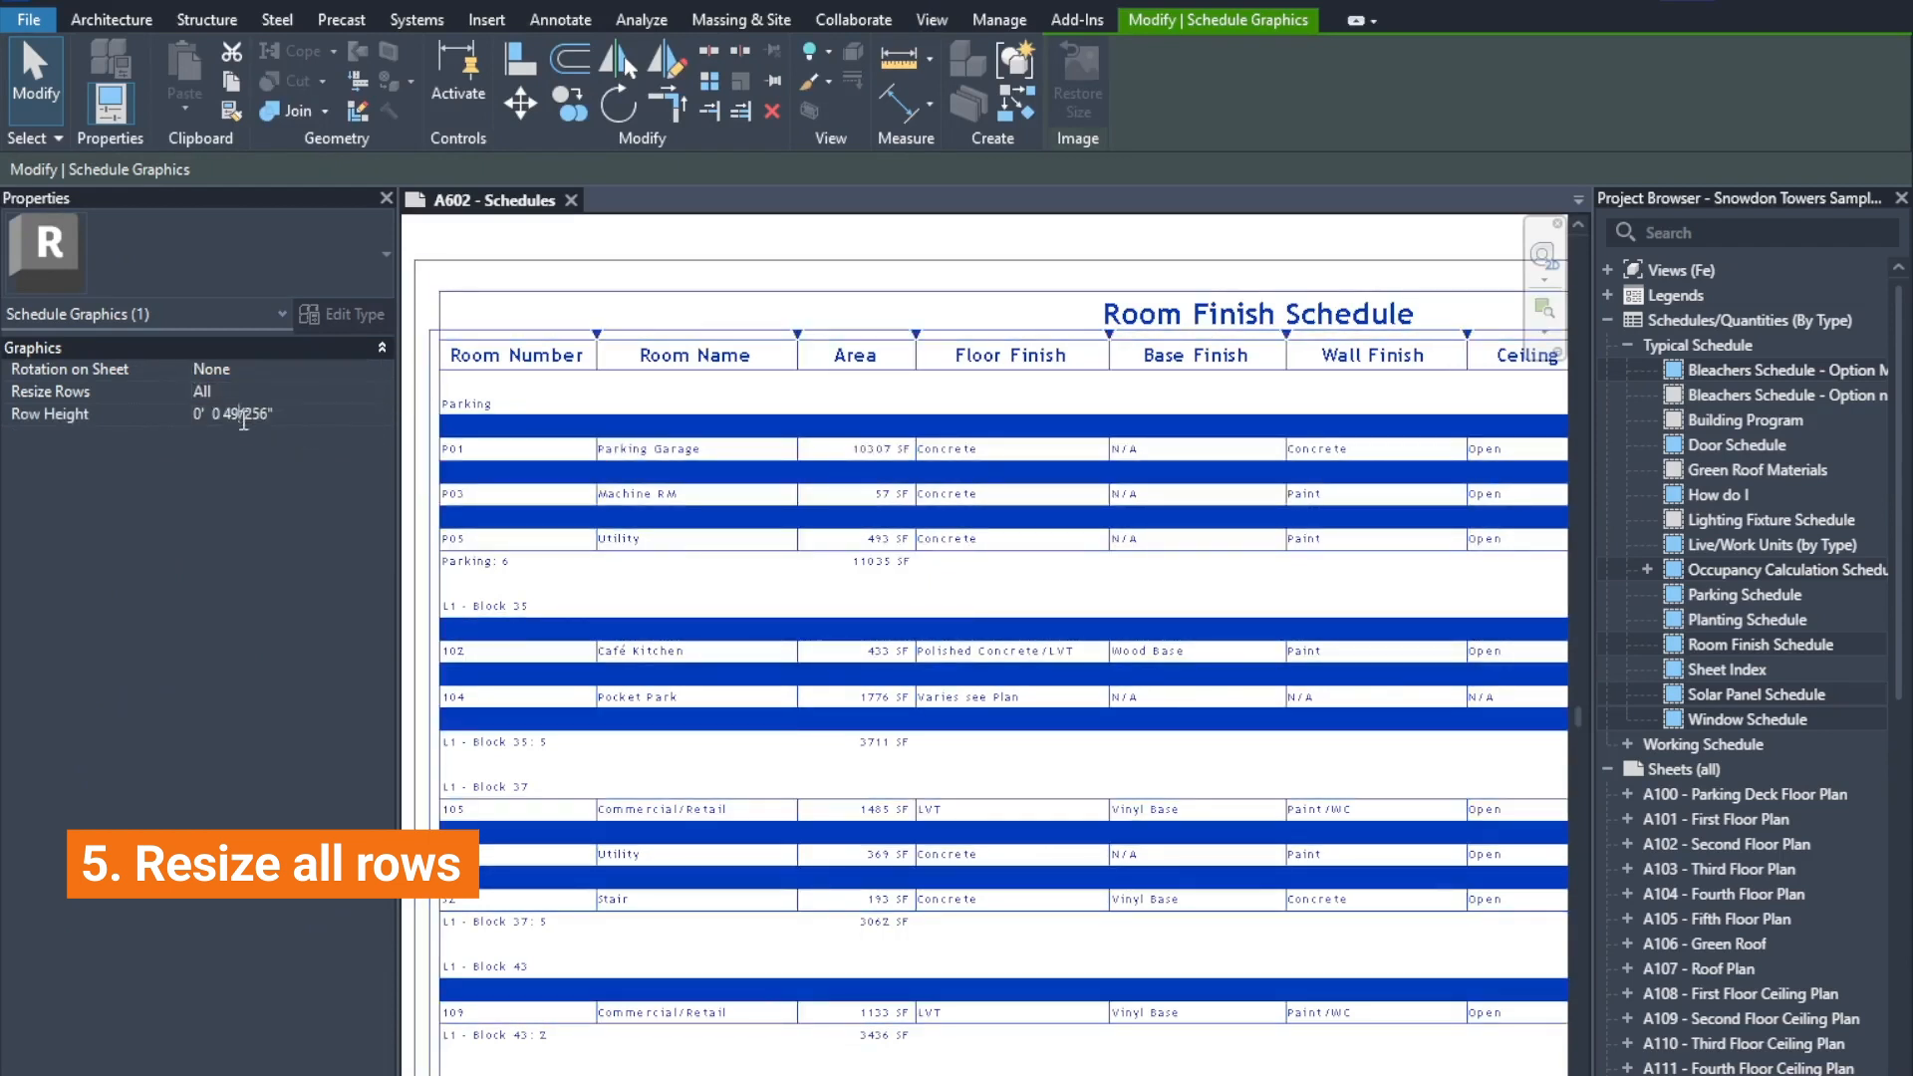
# Step: Set the Room Finish Schedule's row height to 2"
pyautogui.moveTo(266, 419); pyautogui.dragTo(218, 426)
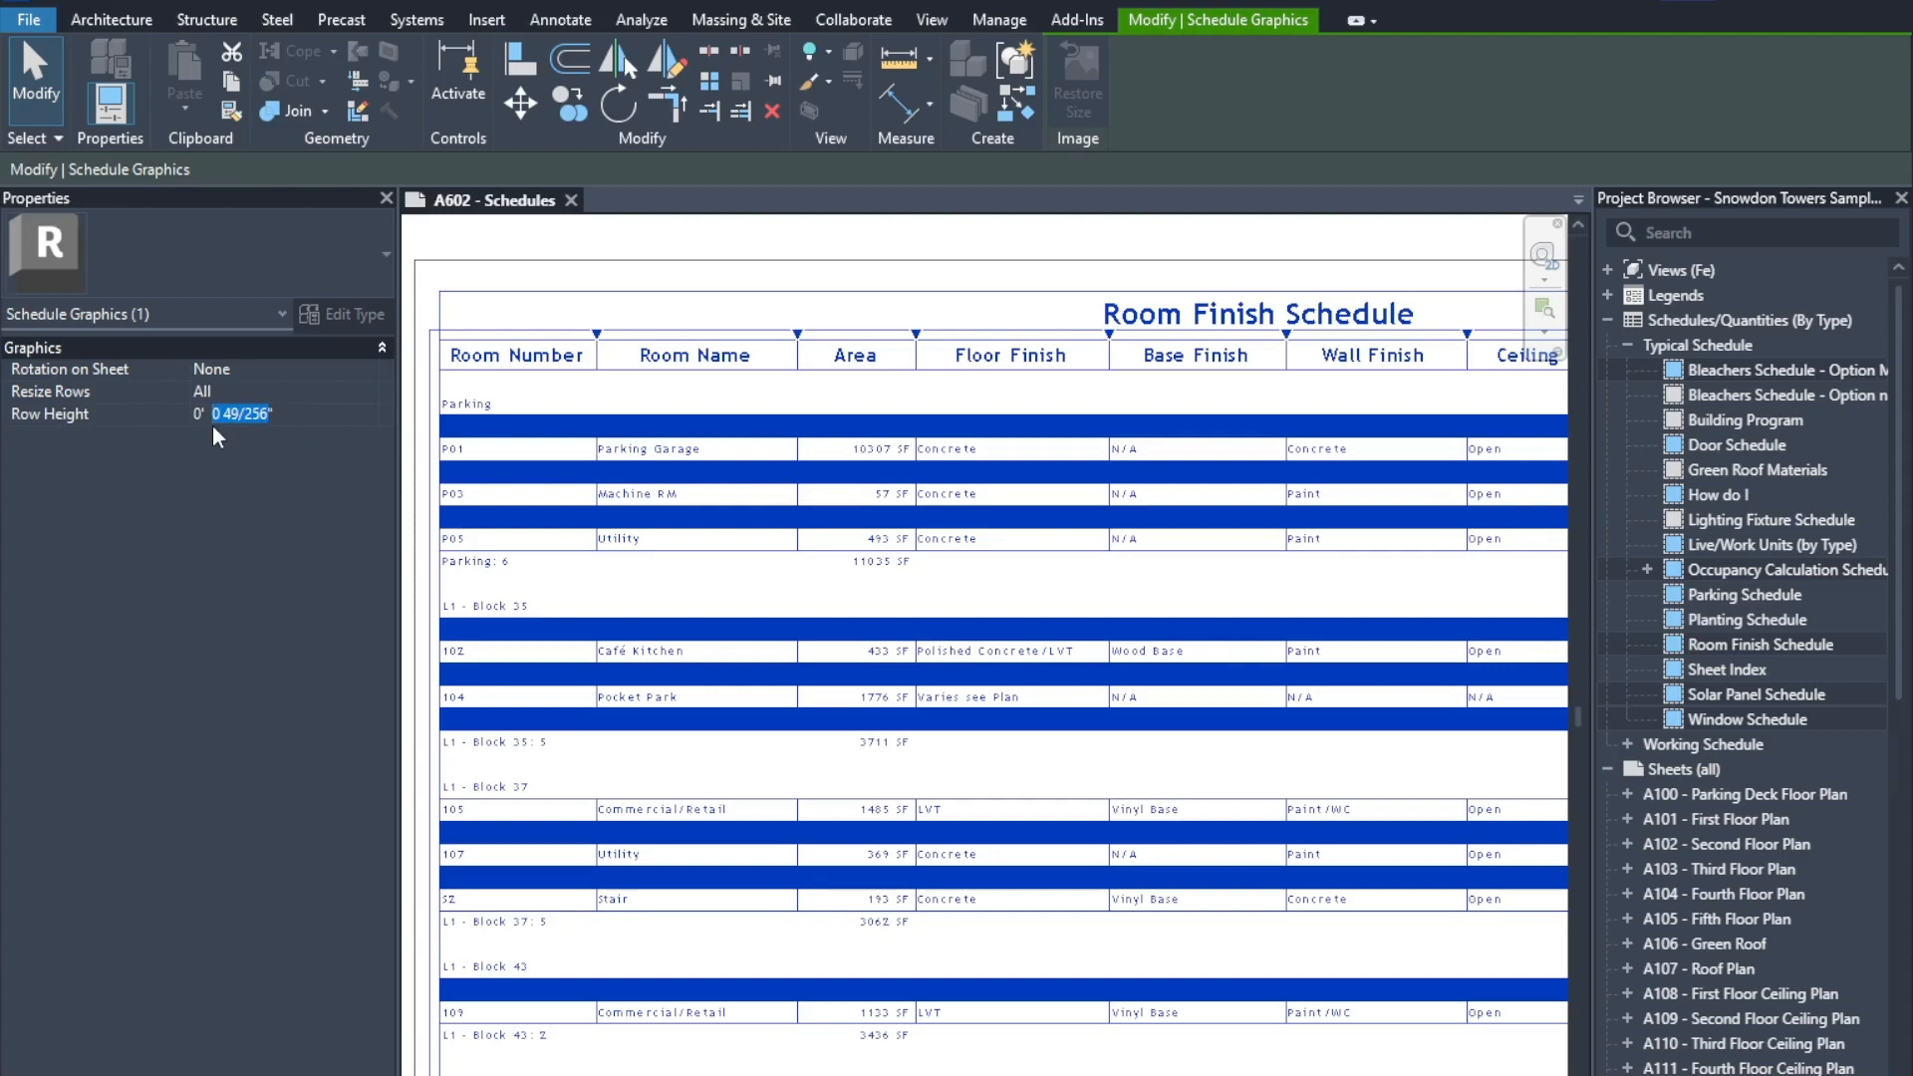
pyautogui.write('2')
pyautogui.press('Return')
pyautogui.scroll(-5, 596, 565)
pyautogui.scroll(3, 596, 565)
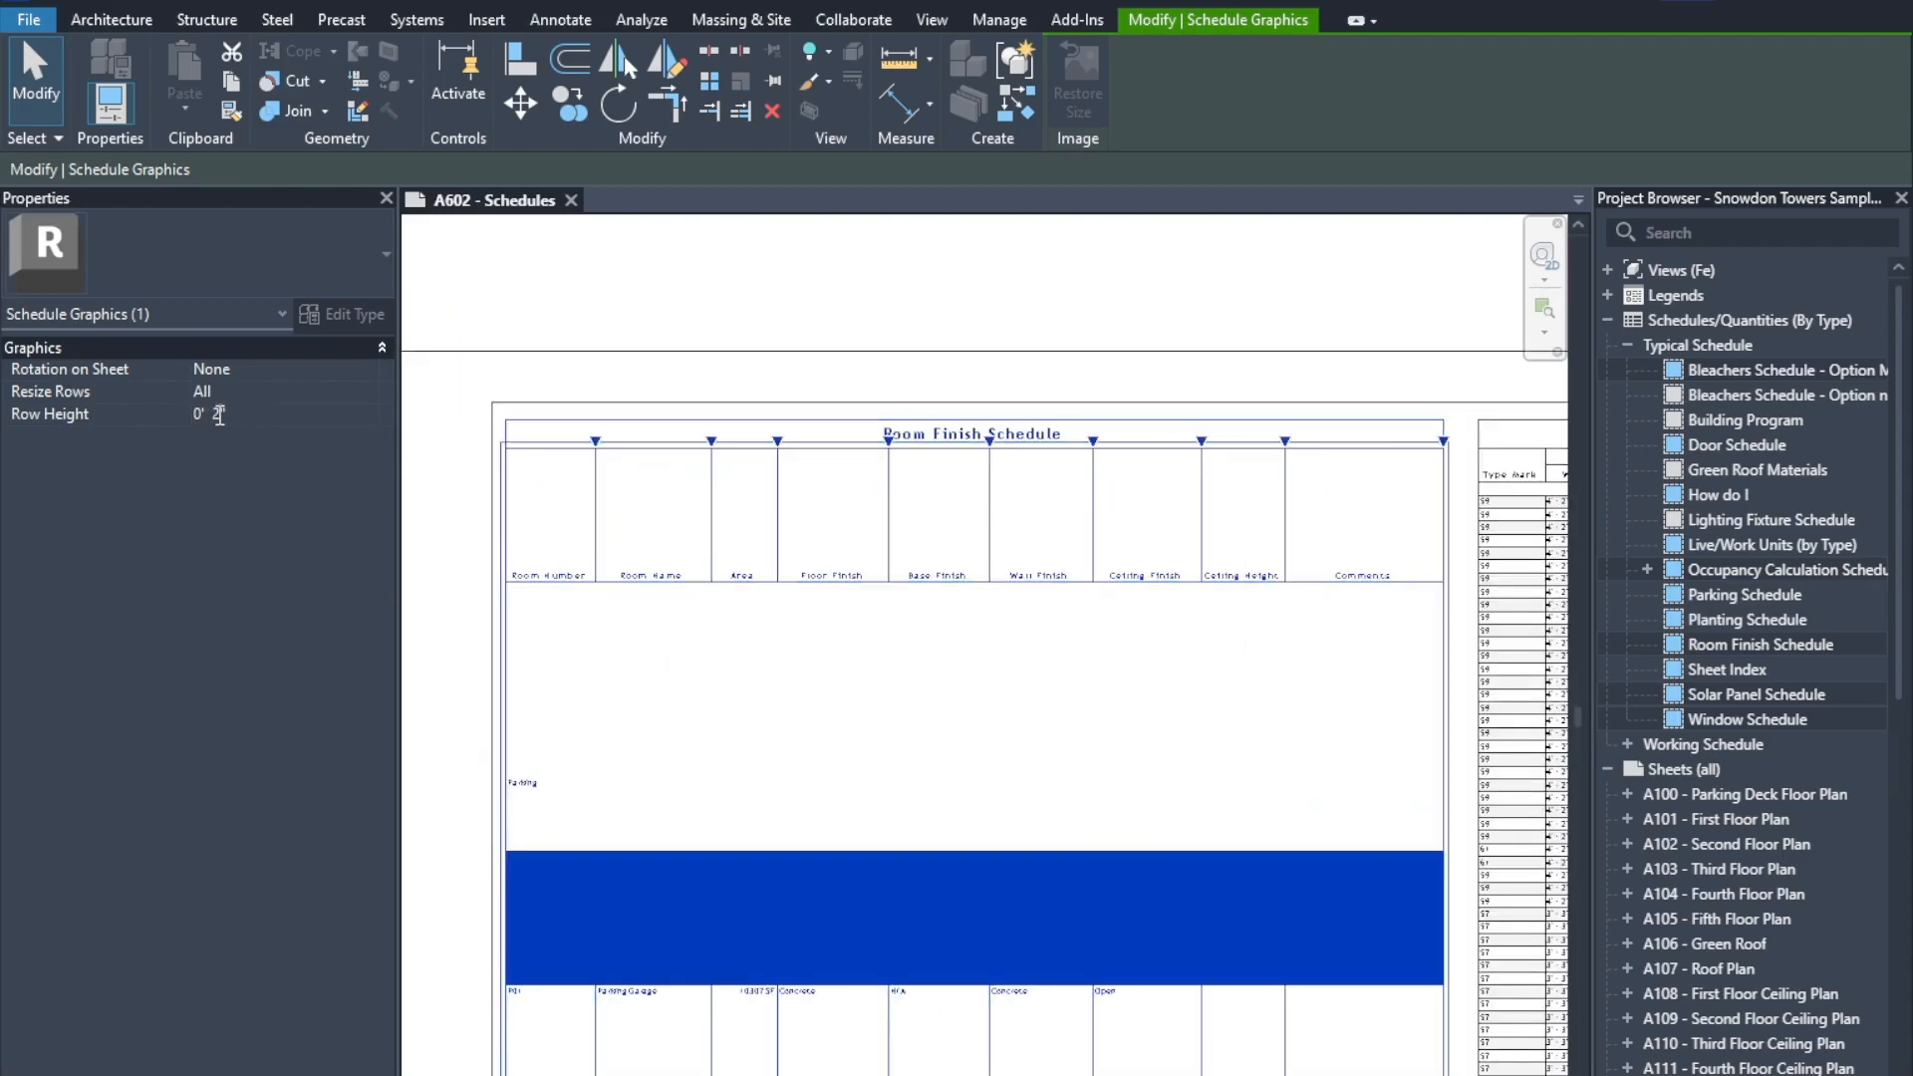
# Step: Set the Room Finish Schedule's row height to 1/2", and reduce it to 1/8"
pyautogui.press('Return')
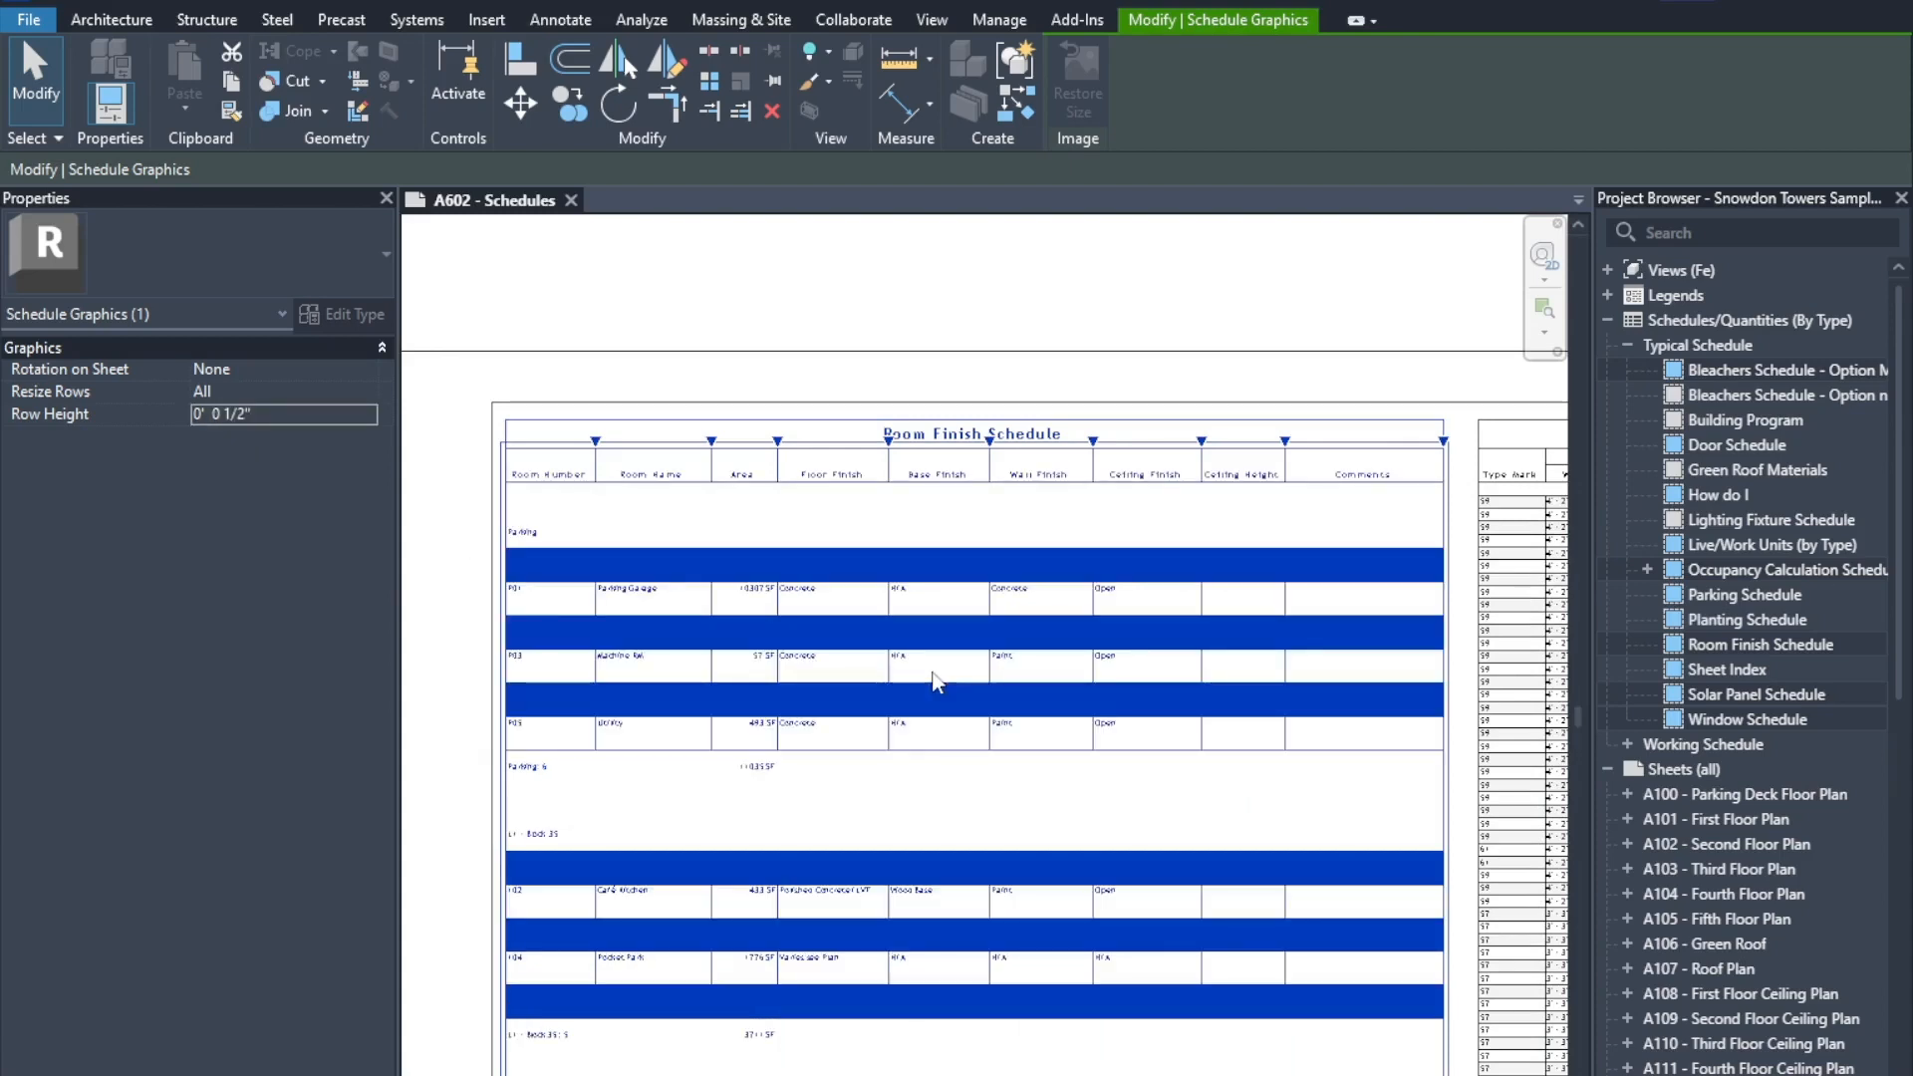
pyautogui.scroll(3, 611, 705)
pyautogui.scroll(-1, 701, 539)
pyautogui.scroll(1, 702, 539)
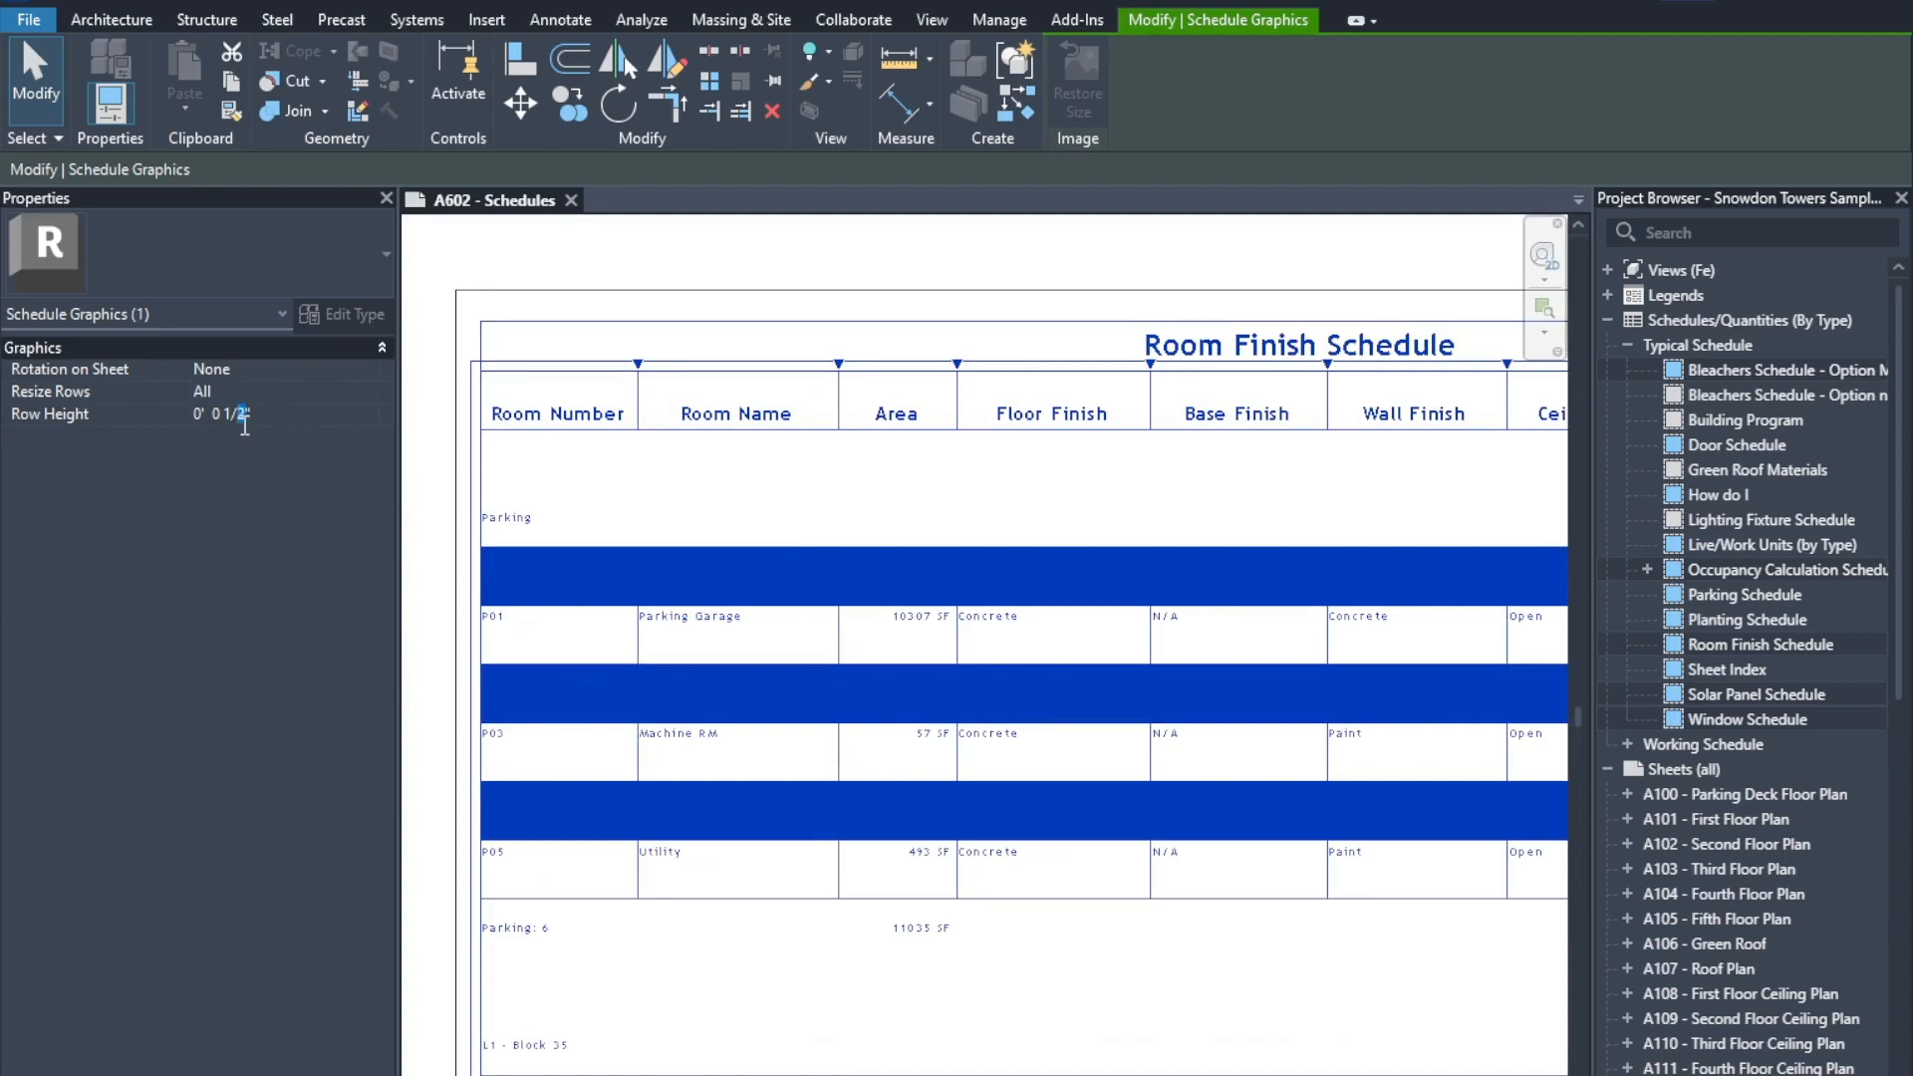
# Step: Delete the Room Finish Schedule from sheet A602 and place it again in the sheet's upper left area
pyautogui.press('Delete')
pyautogui.scroll(-6, 738, 614)
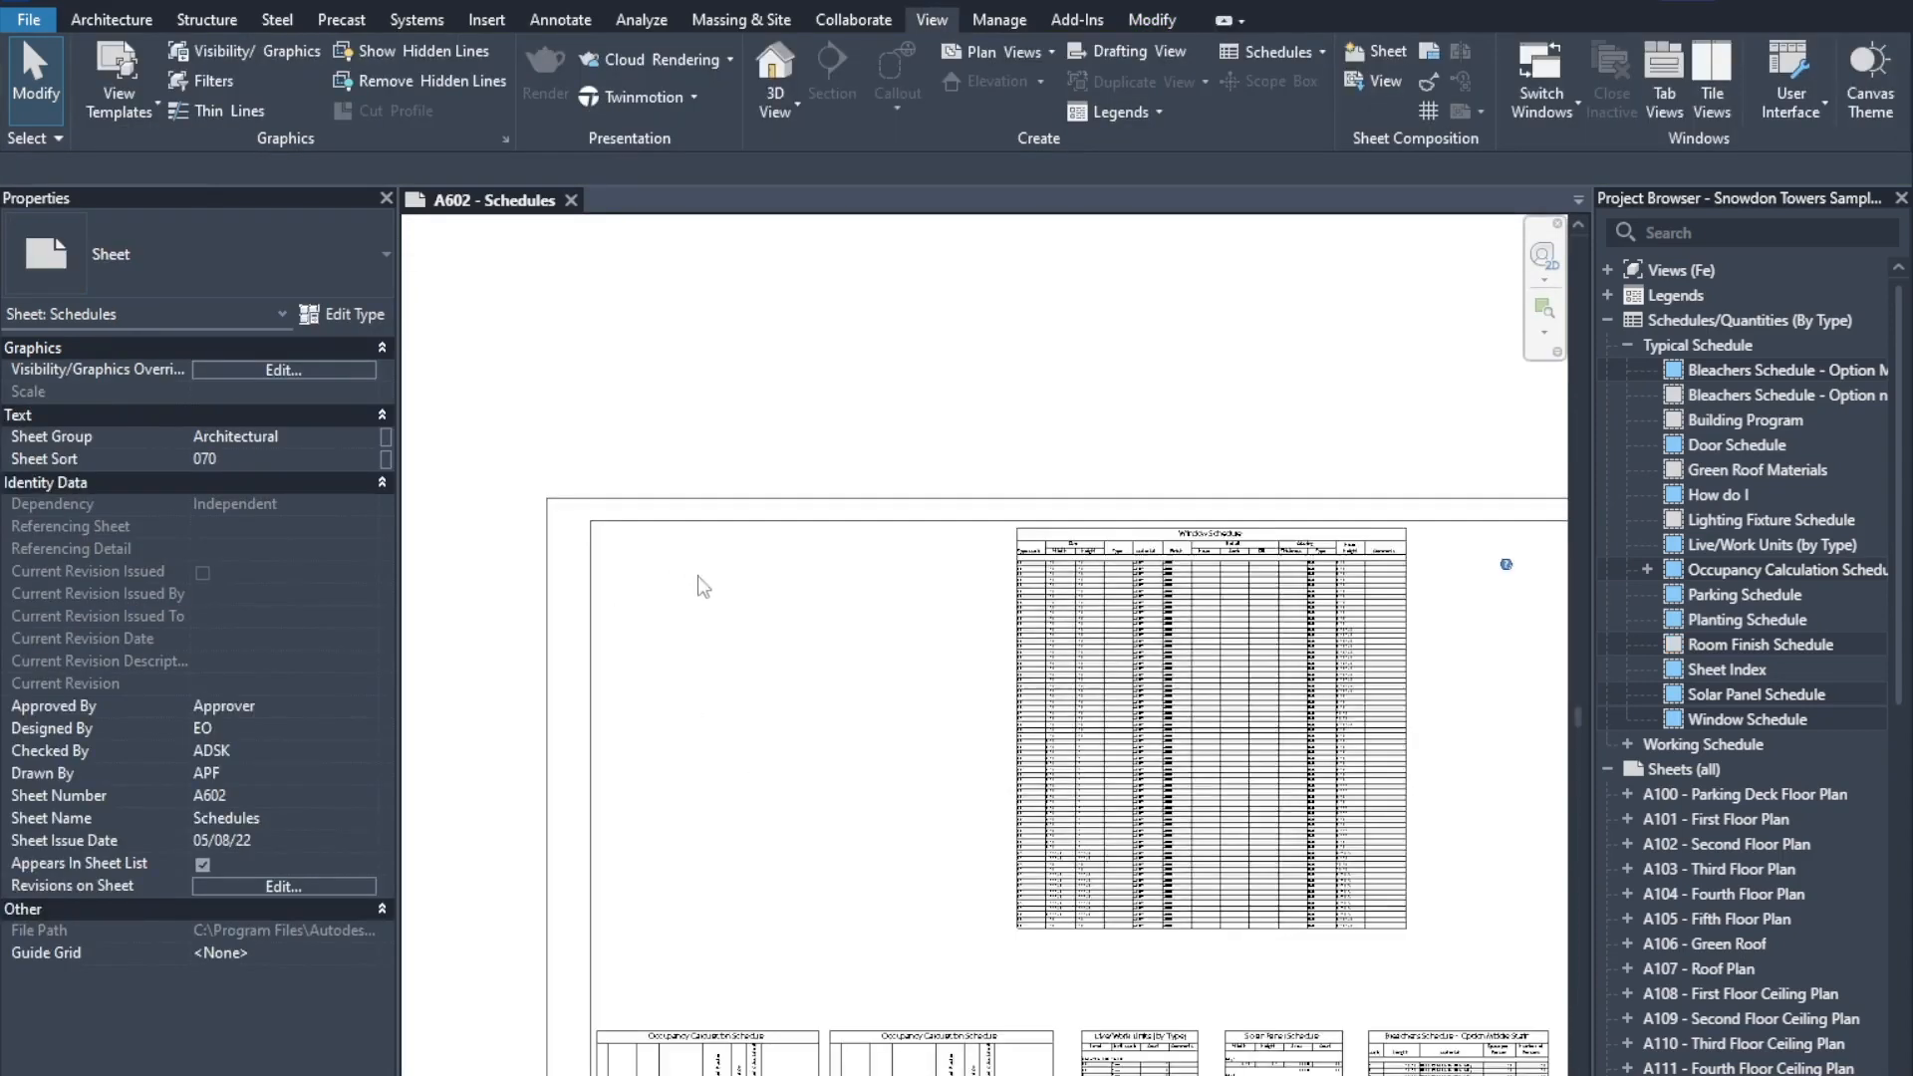
pyautogui.scroll(1, 737, 785)
pyautogui.scroll(-5, 742, 996)
pyautogui.scroll(1, 763, 784)
pyautogui.scroll(5, 772, 794)
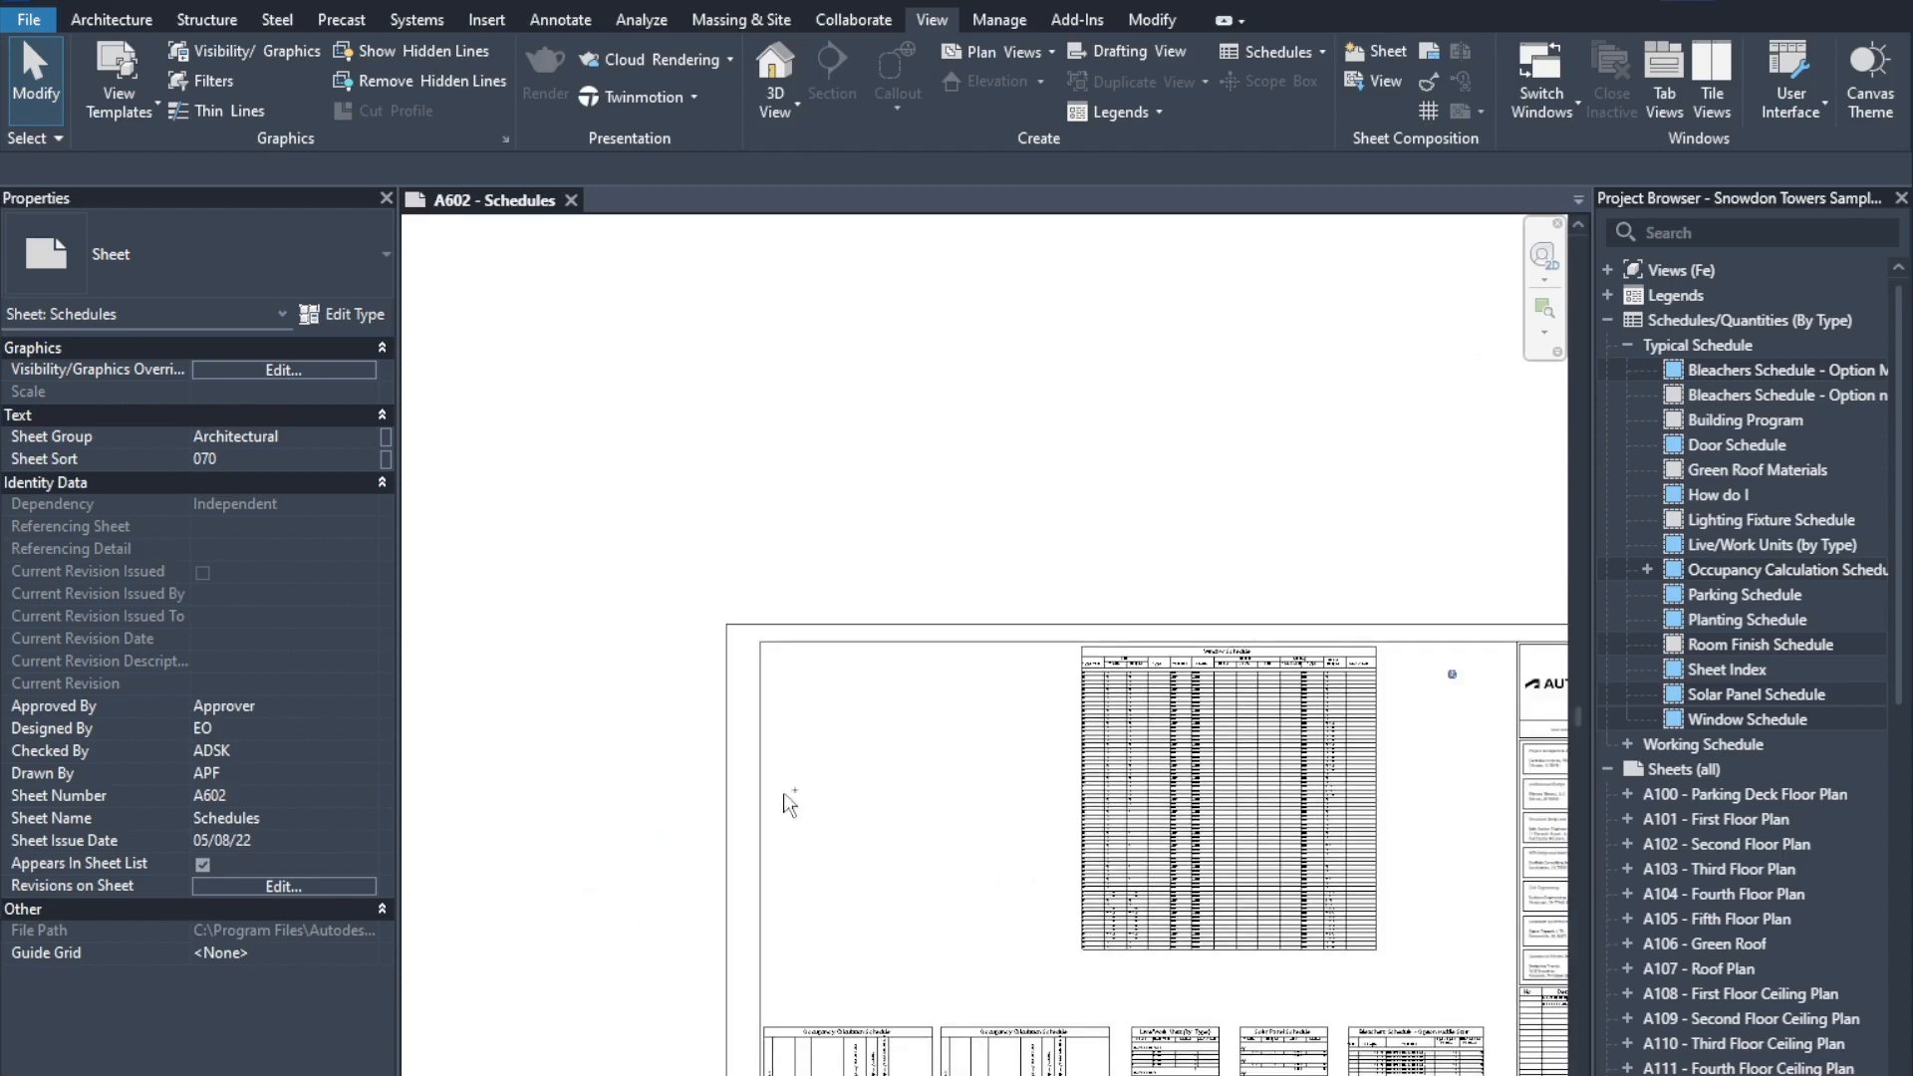
pyautogui.scroll(3, 969, 784)
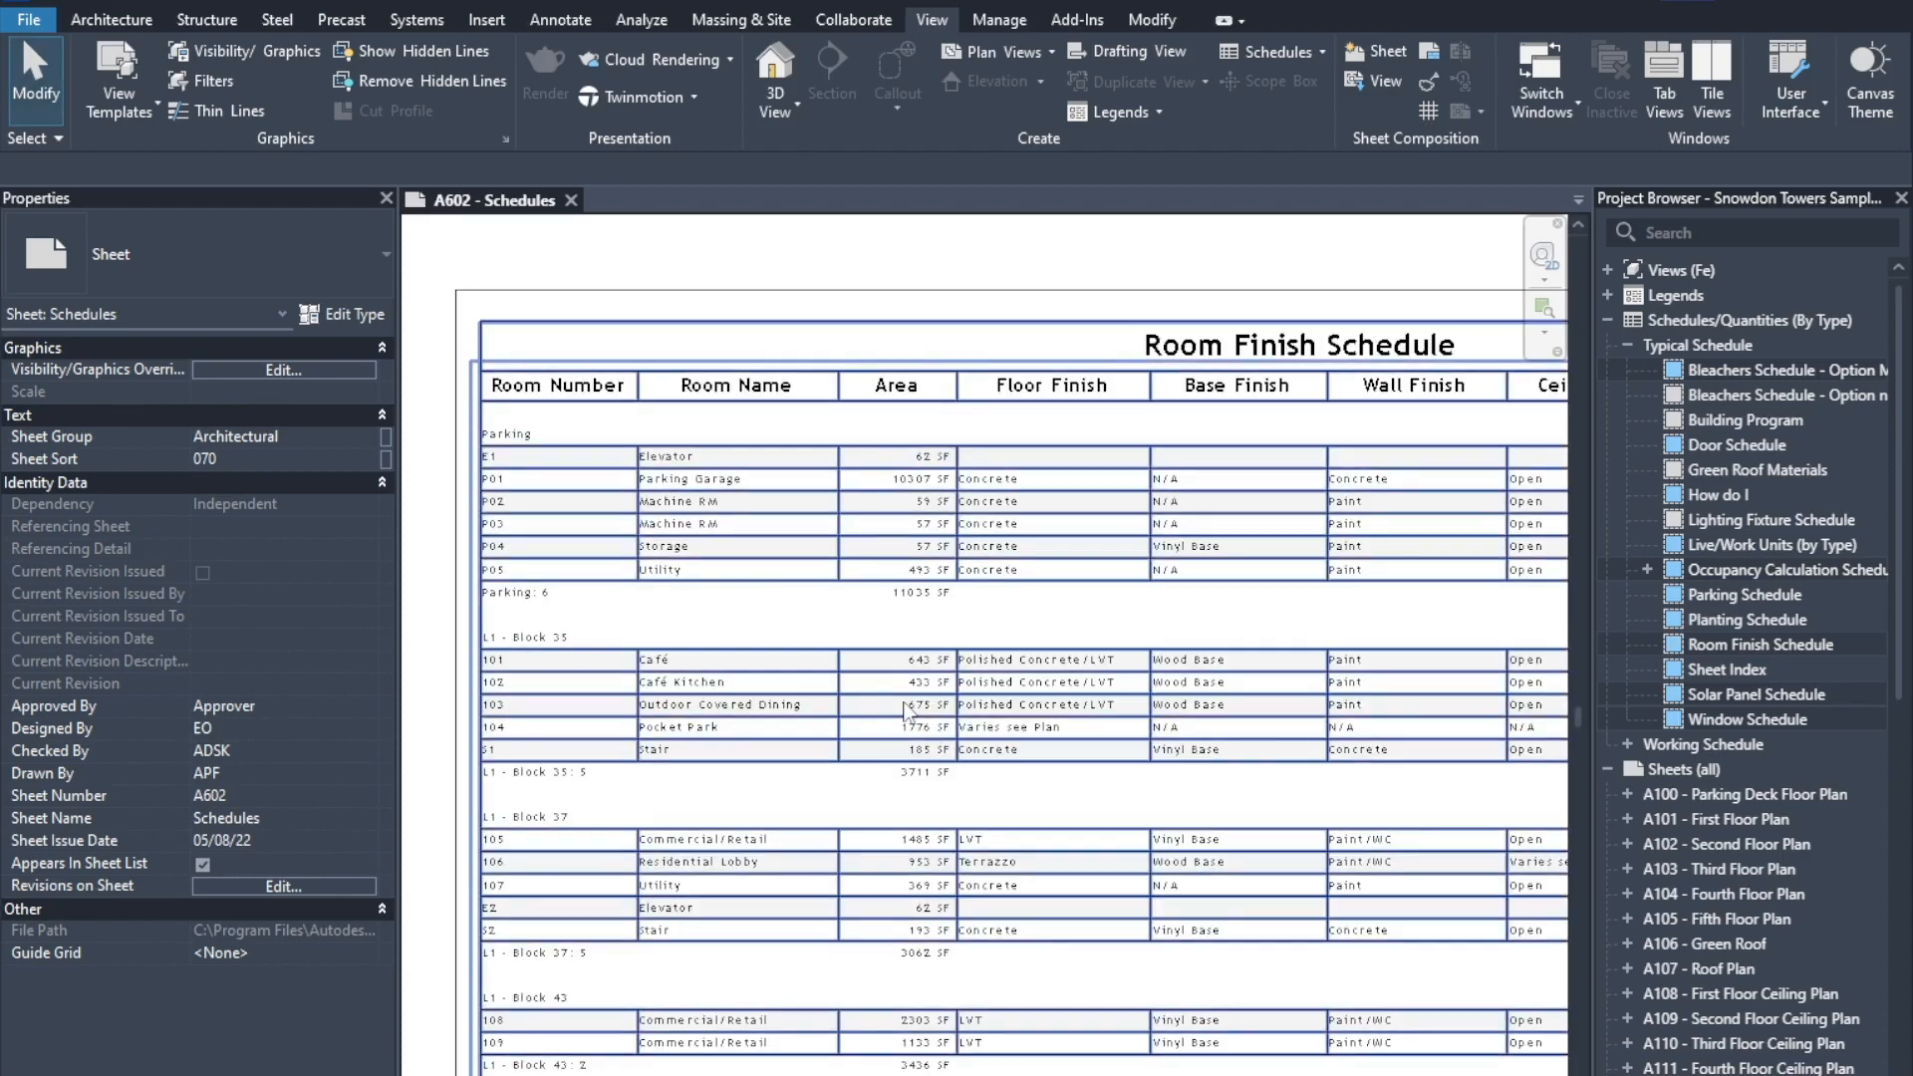
# Step: Check the row height and the Resize Rows options of the re-placed Room Finish Schedule, keeping All
pyautogui.click(724, 332)
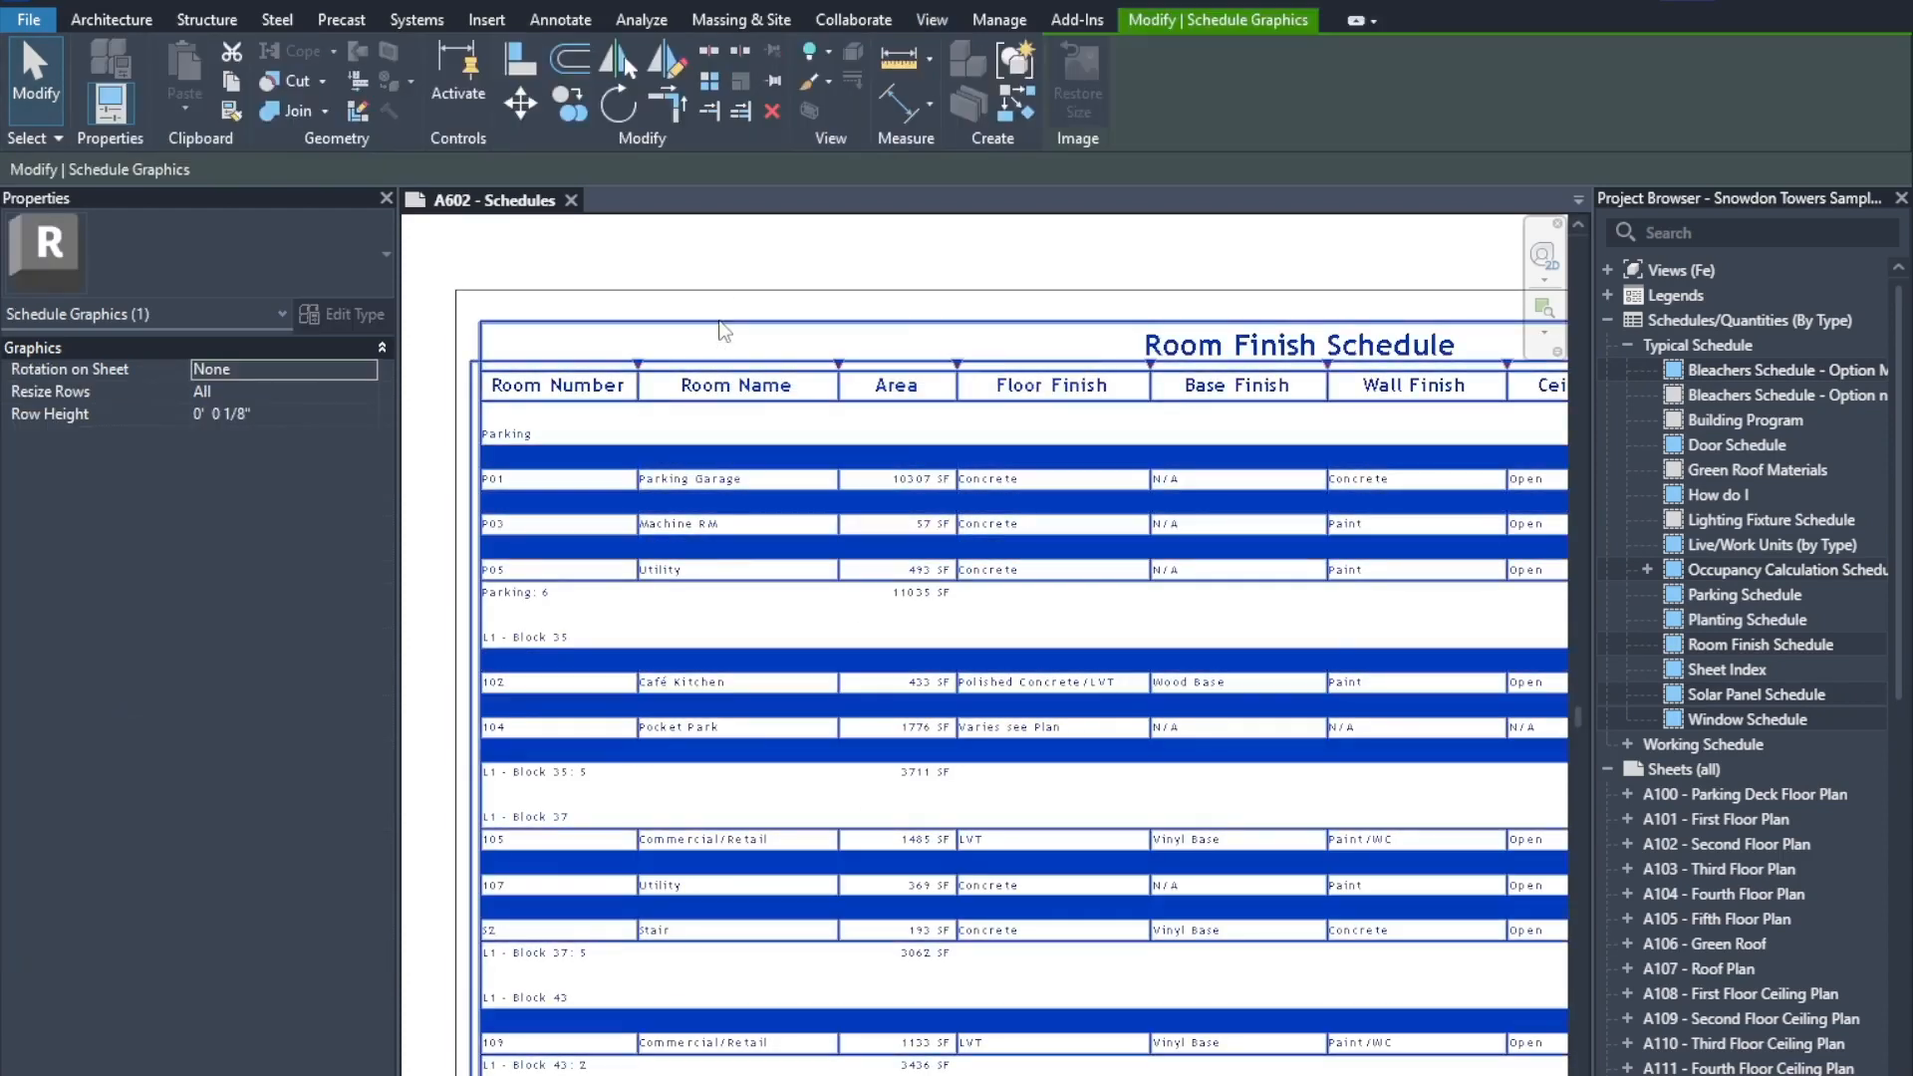
pyautogui.scroll(-1, 474, 536)
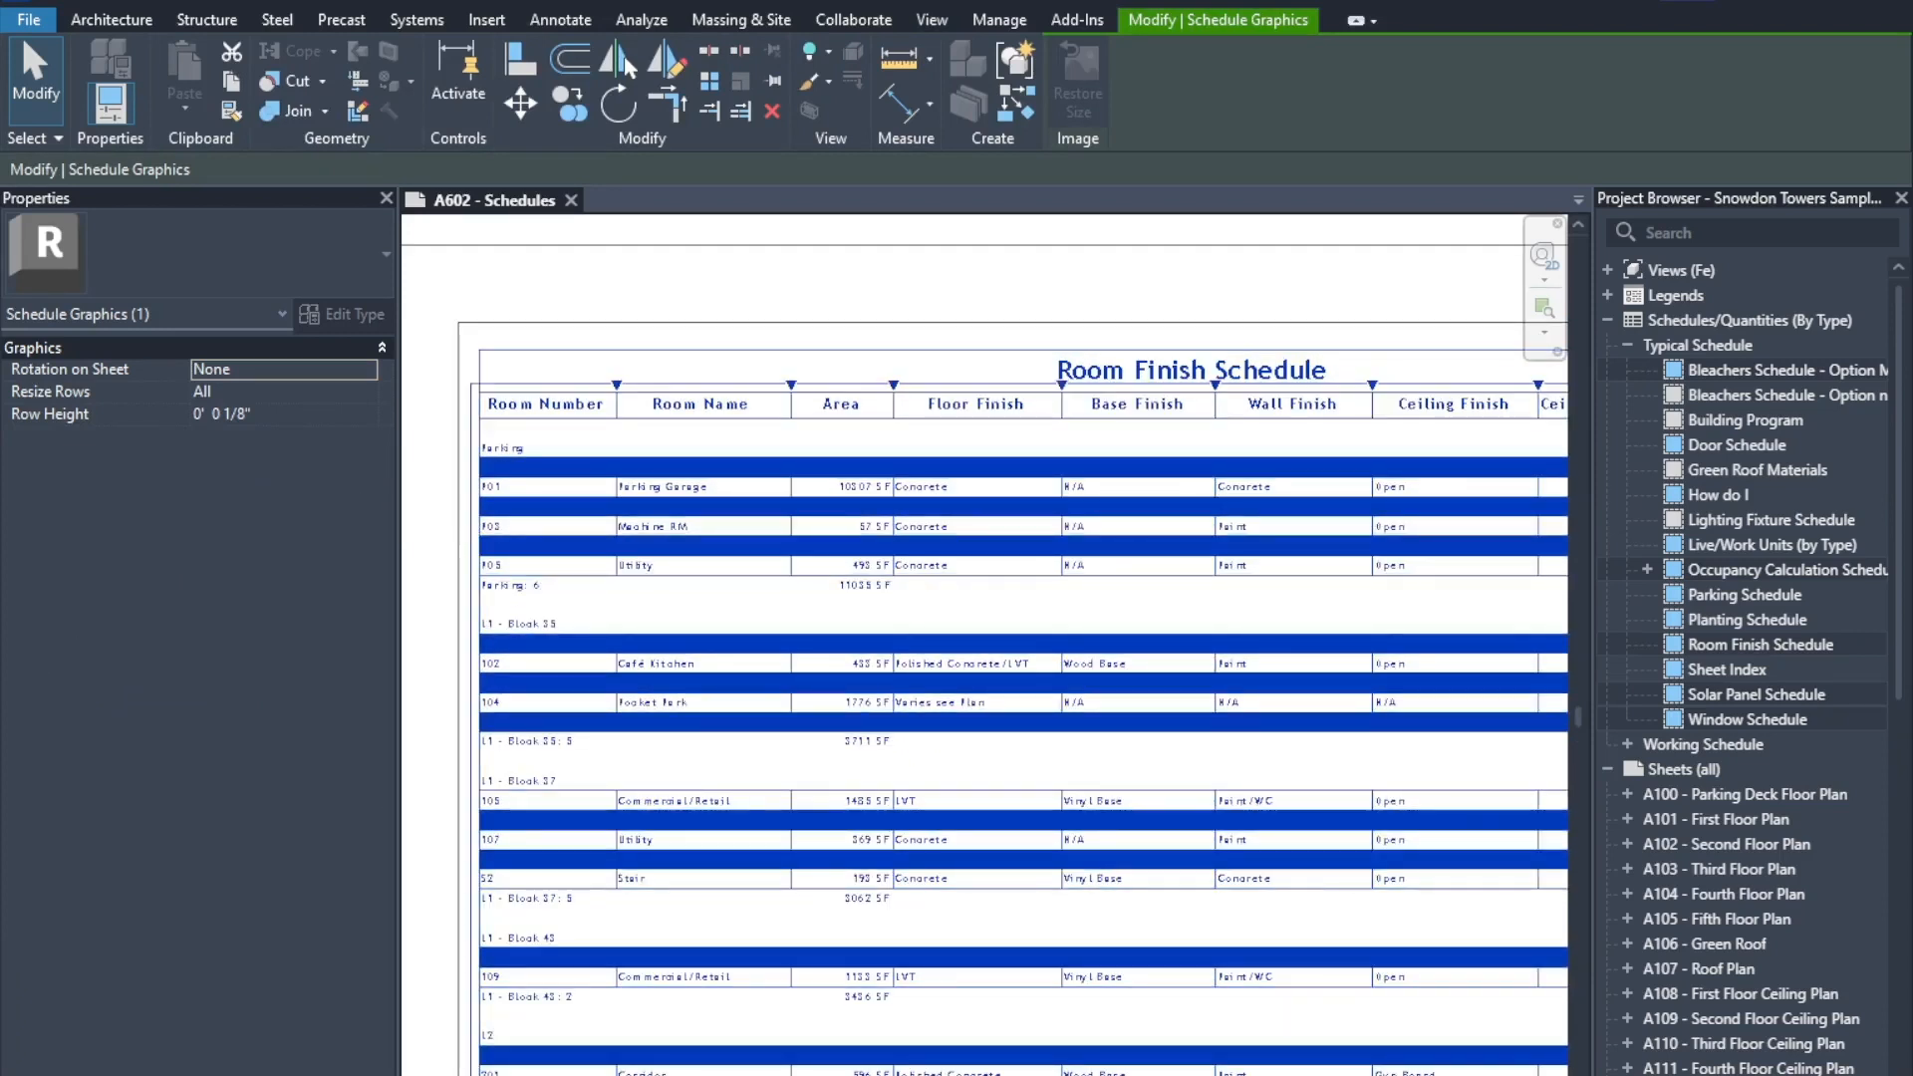
pyautogui.click(367, 395)
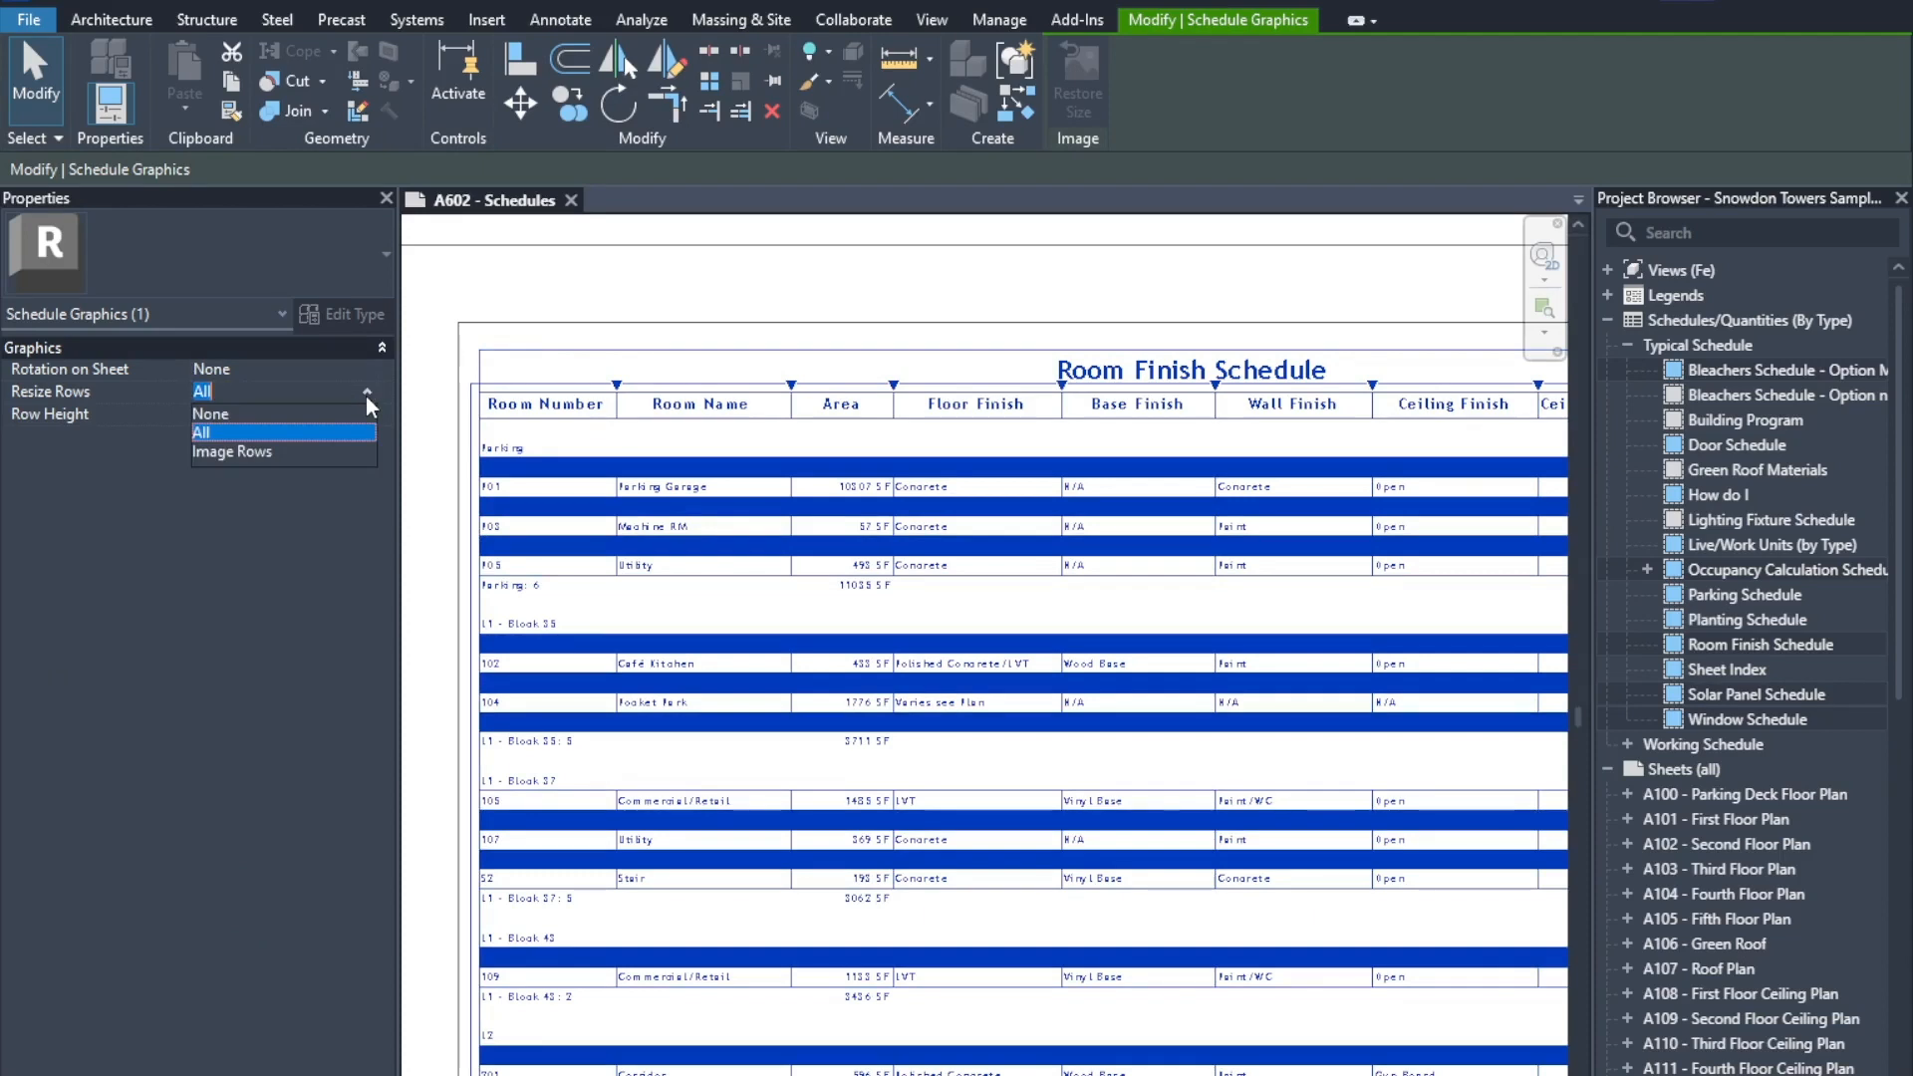
pyautogui.click(305, 434)
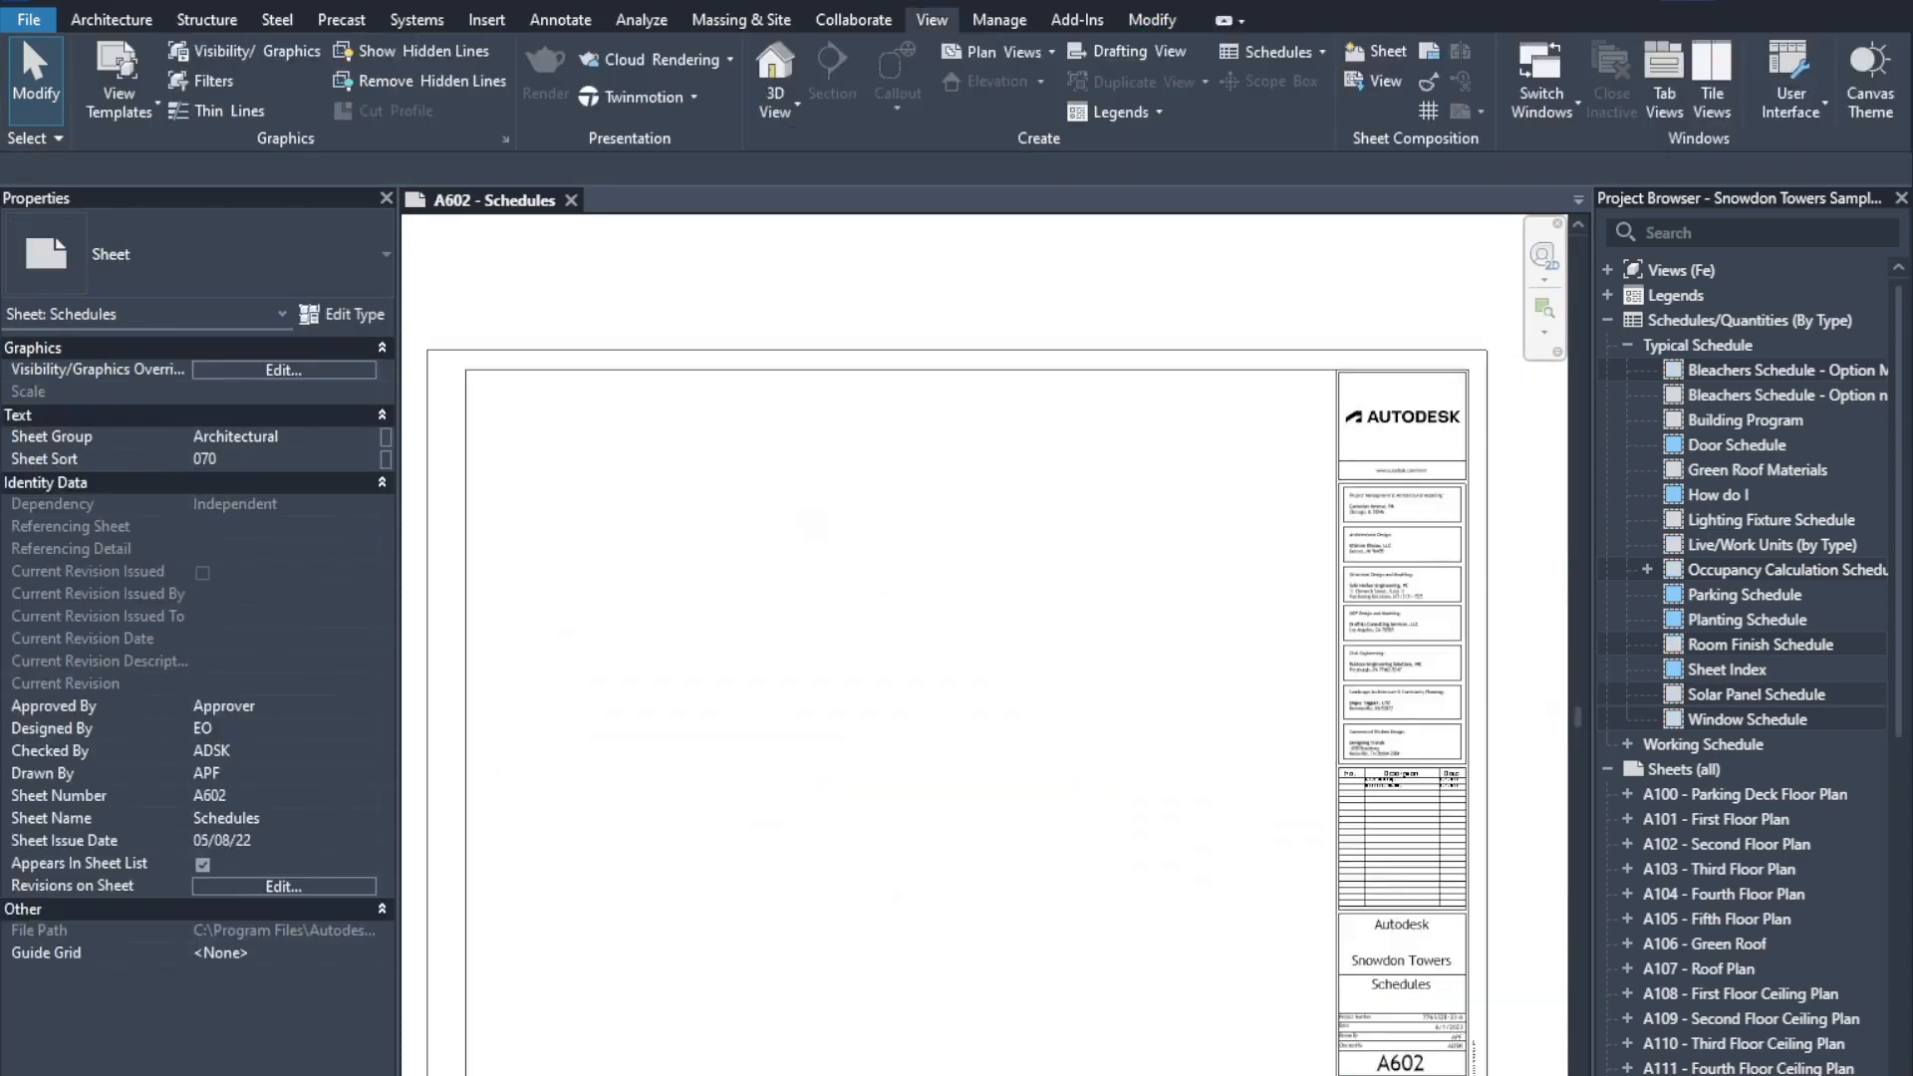
# Step: Place the Bleachers Option Middle Stair, Occupancy Calculation, Room Finish, Solar Panel and Window schedules on sheet A602 in one go
pyautogui.click(1773, 370)
pyautogui.keyDown('ctrl'); pyautogui.click(1773, 568); pyautogui.keyUp('ctrl')
pyautogui.keyDown('ctrl'); pyautogui.click(1748, 645); pyautogui.keyUp('ctrl')
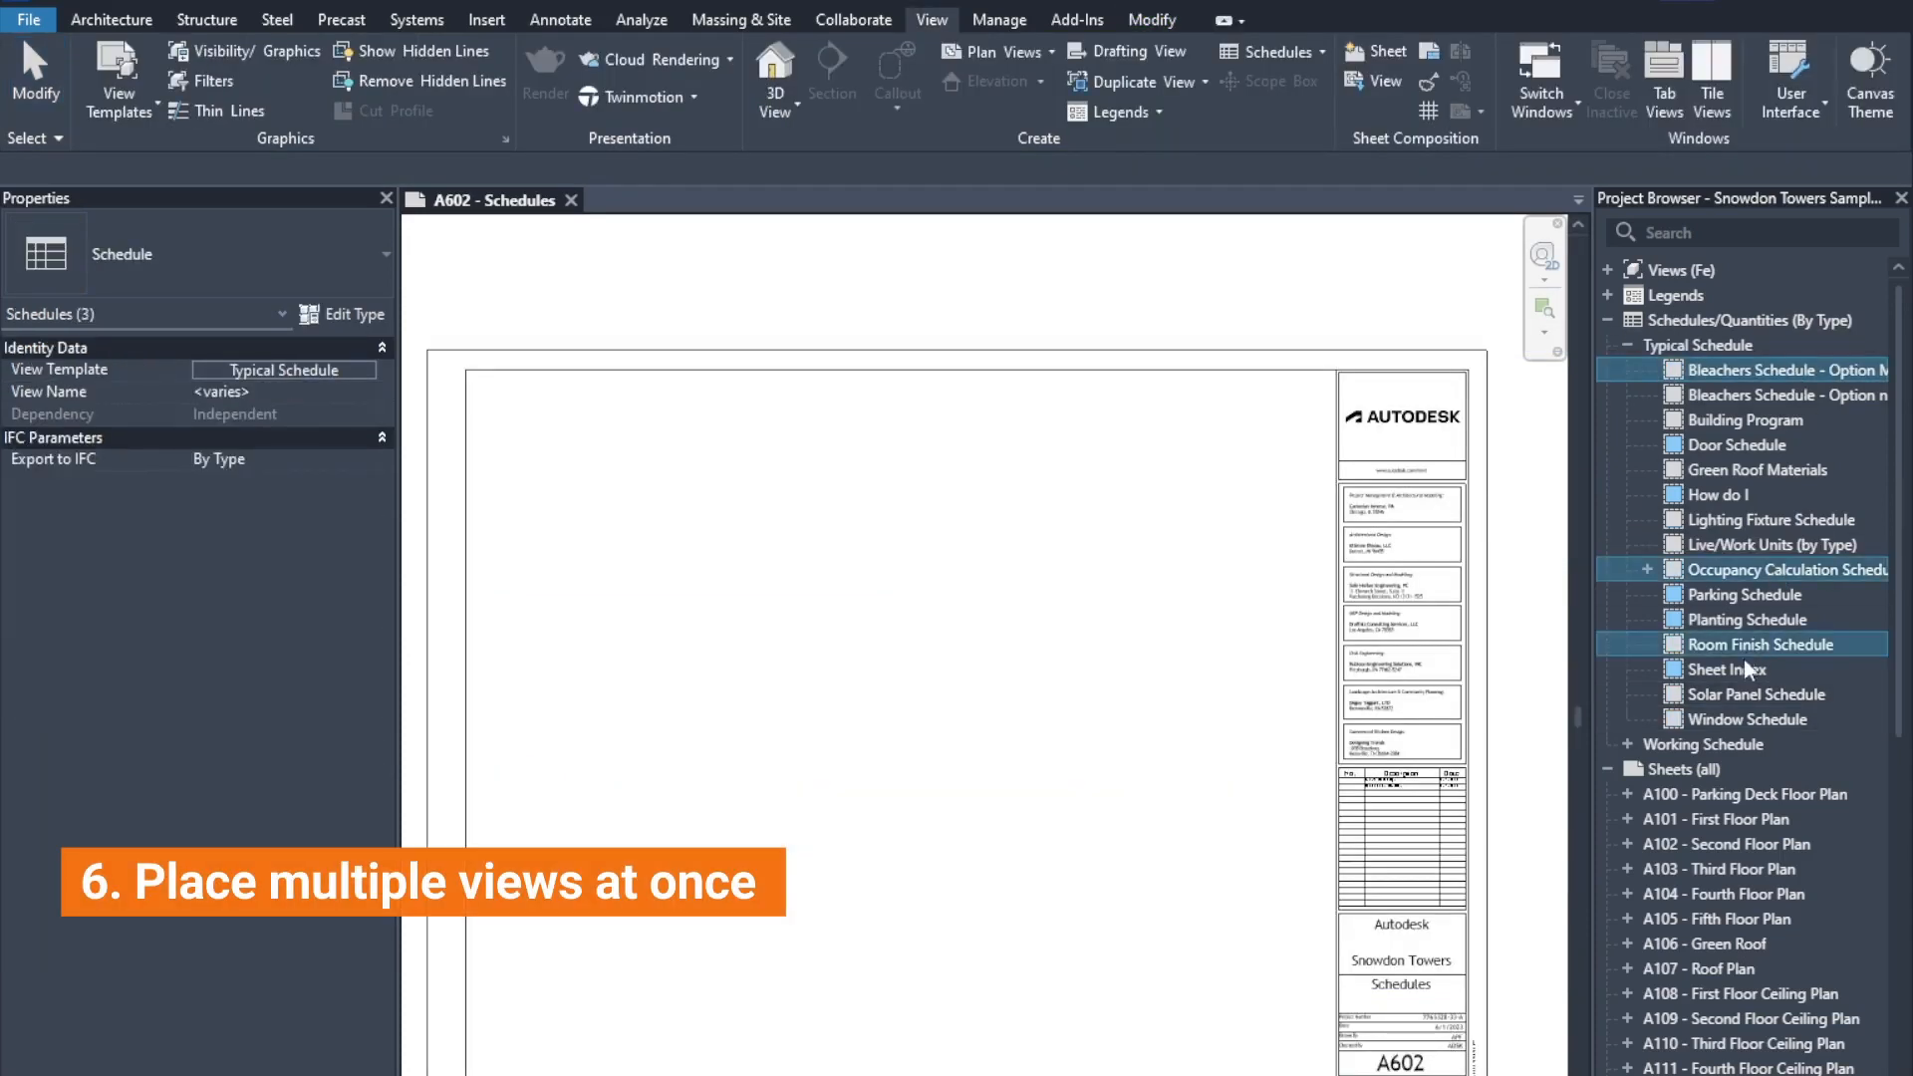
pyautogui.keyDown('ctrl'); pyautogui.click(1753, 694); pyautogui.keyUp('ctrl')
pyautogui.keyDown('ctrl'); pyautogui.click(1736, 717); pyautogui.keyUp('ctrl')
pyautogui.moveTo(1694, 570); pyautogui.dragTo(930, 665)
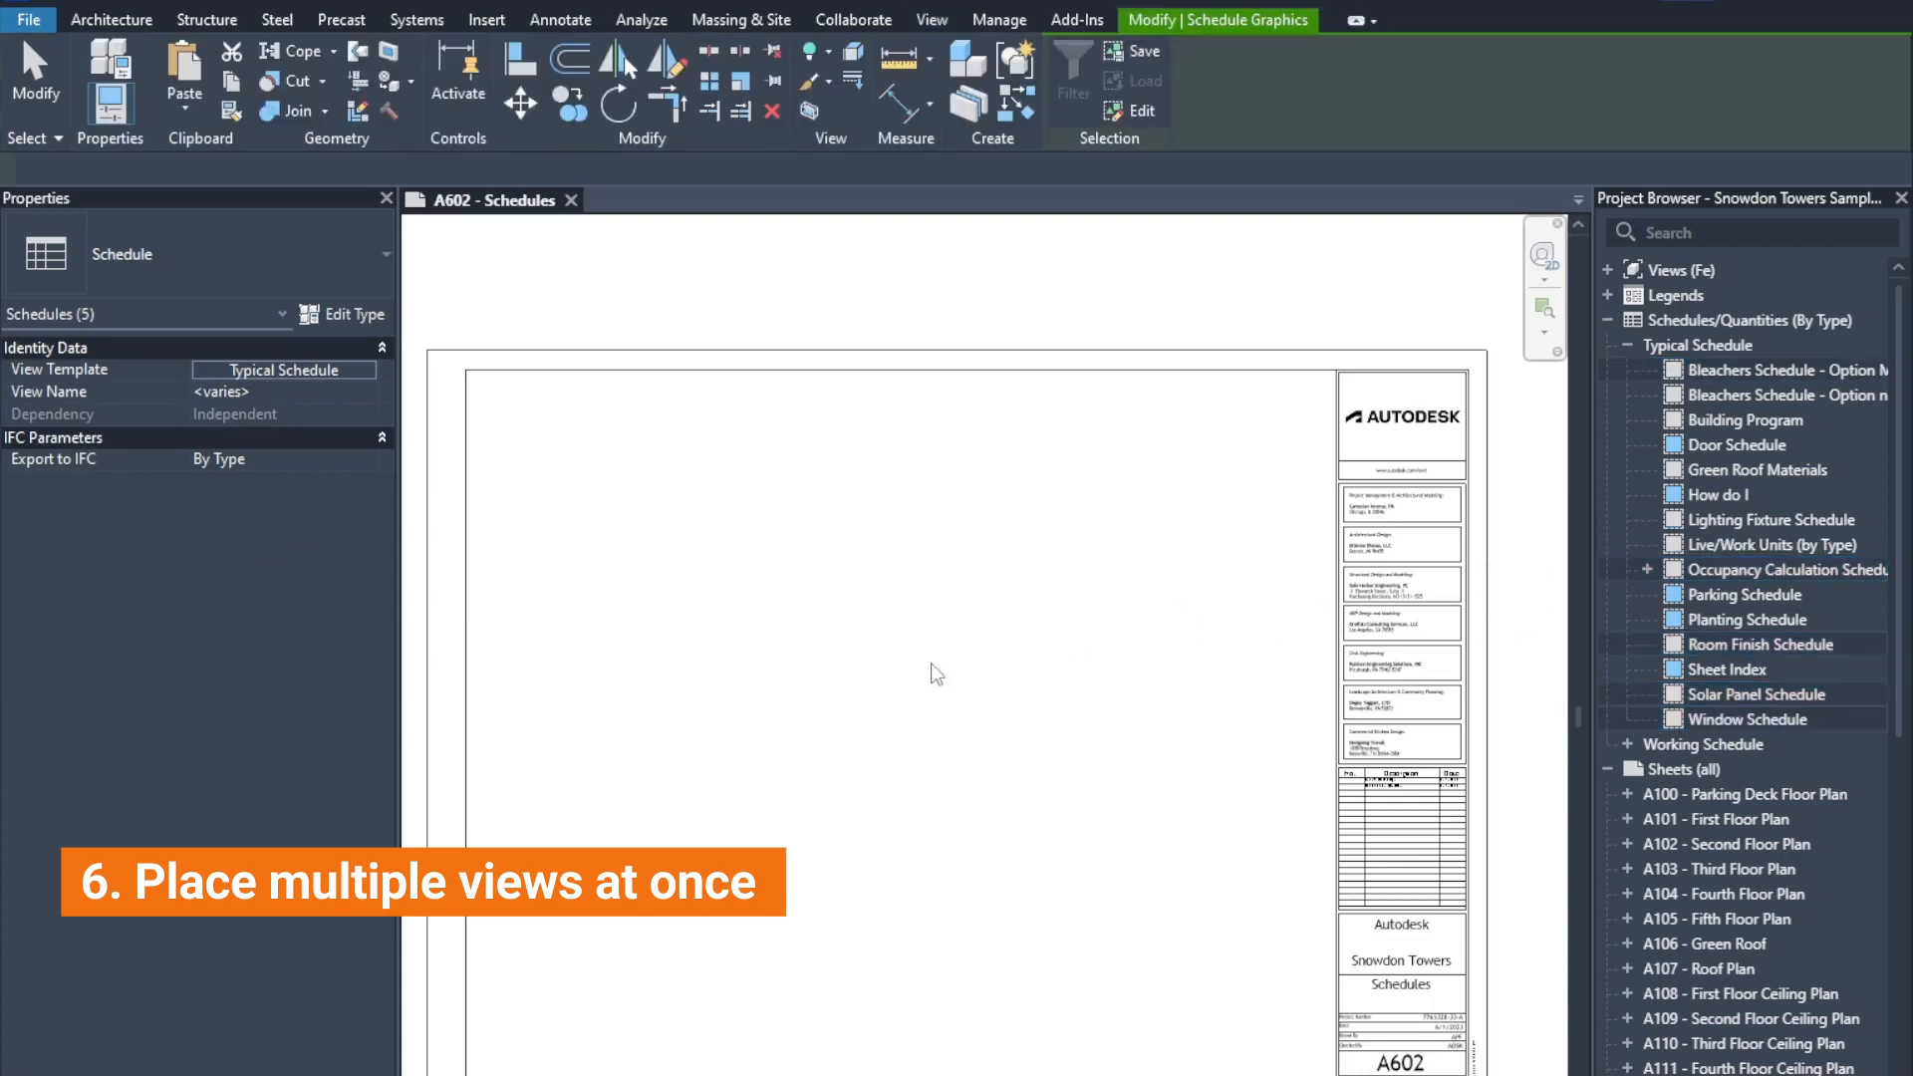
pyautogui.scroll(-3, 761, 607)
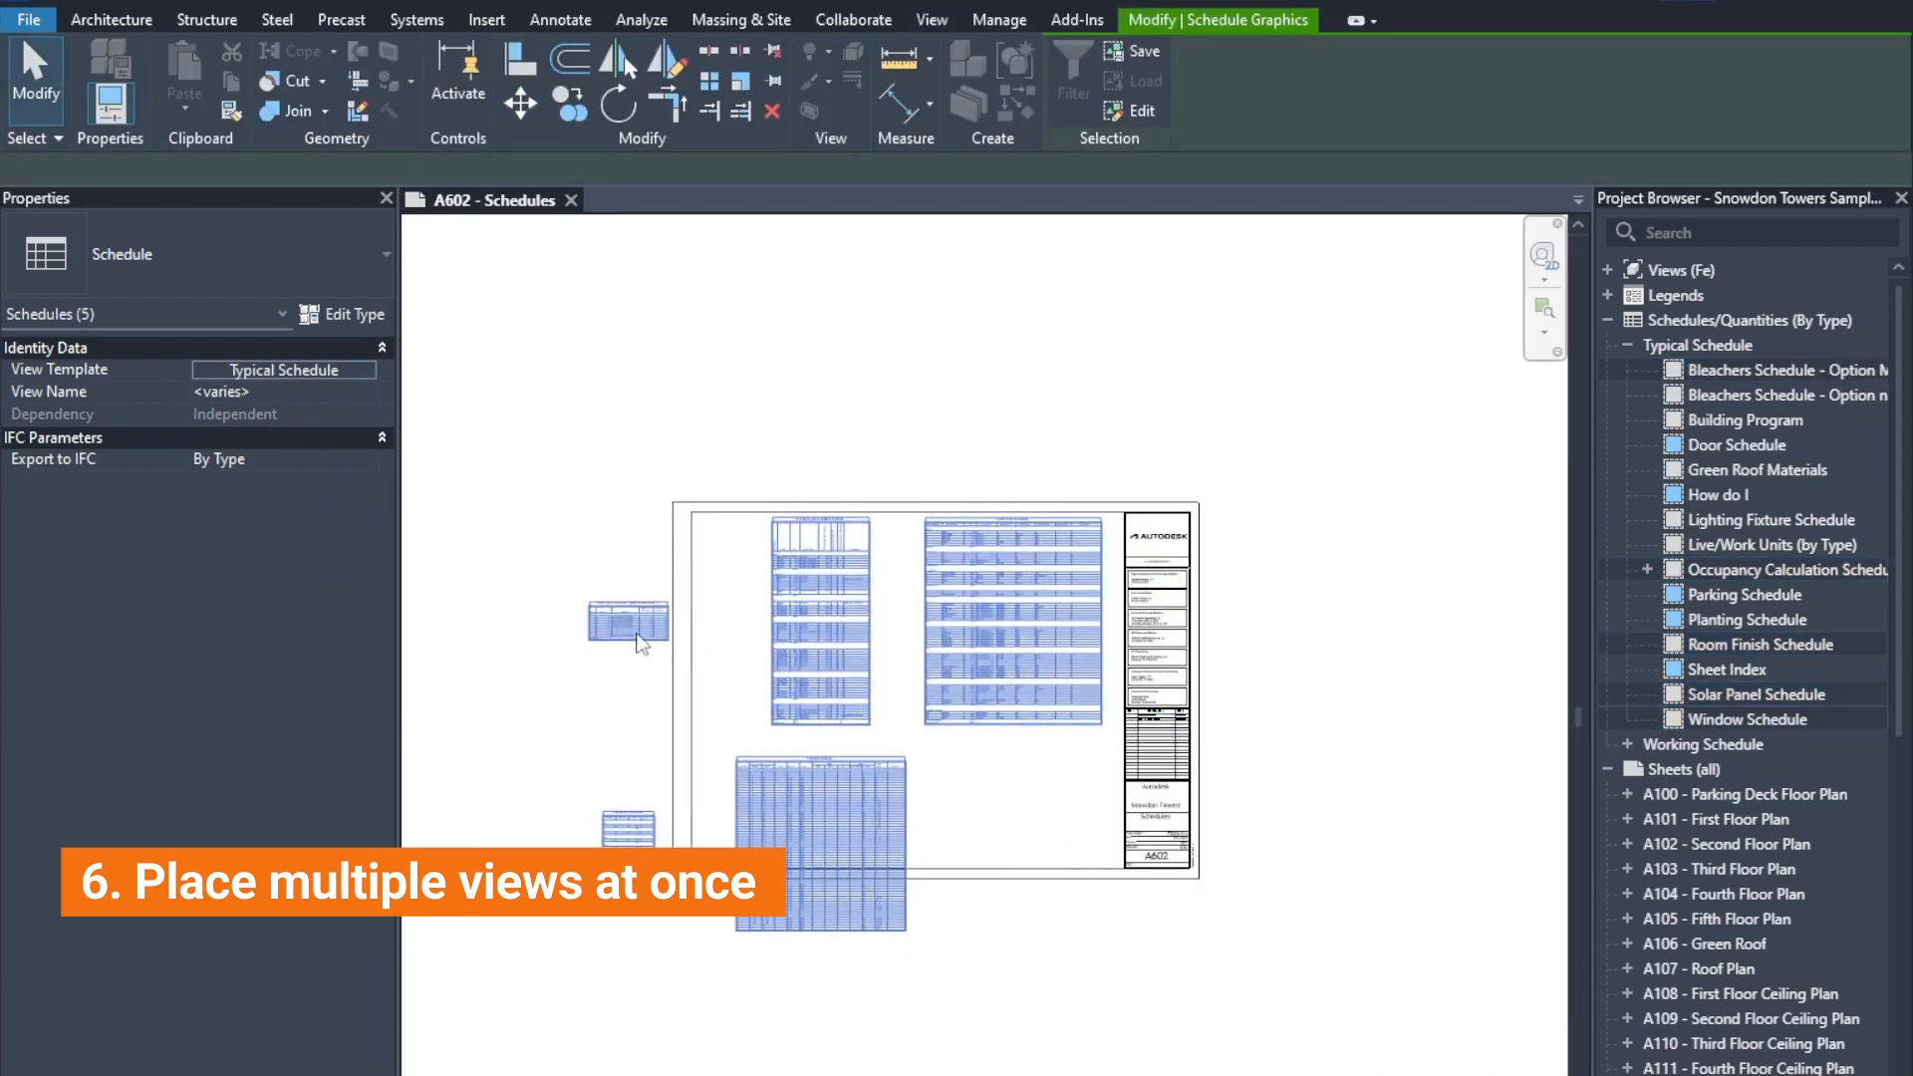
pyautogui.click(638, 626)
pyautogui.click(972, 950)
# Step: Arrange the schedules on the sheet: Room Finish upper left, Window upper right, Bleachers and Solar Panel beneath, Occupancy Calculation at the lower edge
pyautogui.scroll(2, 835, 631)
pyautogui.moveTo(796, 605); pyautogui.dragTo(1087, 1009)
pyautogui.moveTo(1141, 583); pyautogui.dragTo(835, 581)
pyautogui.moveTo(857, 863); pyautogui.dragTo(1049, 554)
pyautogui.moveTo(587, 624); pyautogui.dragTo(1071, 797)
pyautogui.moveTo(574, 918); pyautogui.dragTo(943, 820)
pyautogui.scroll(2, 1004, 803)
pyautogui.moveTo(1074, 793); pyautogui.dragTo(1066, 809)
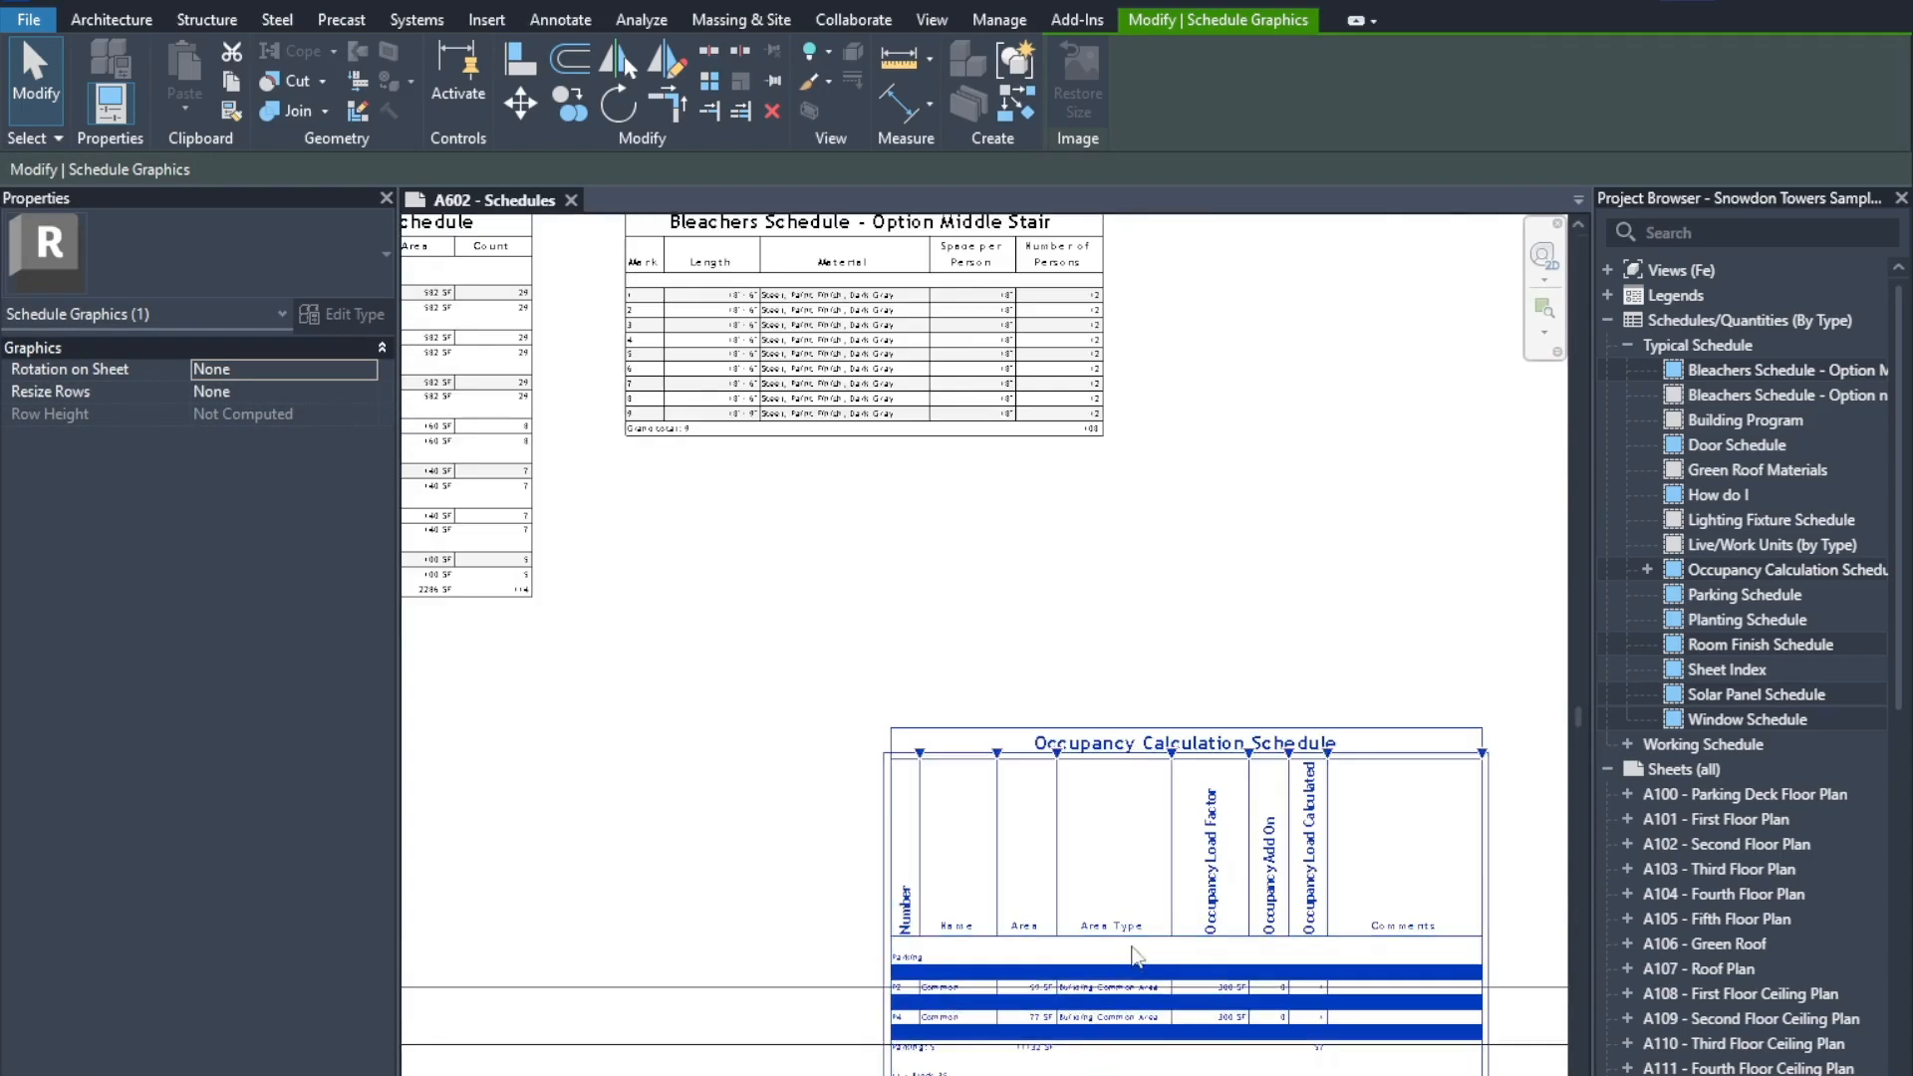